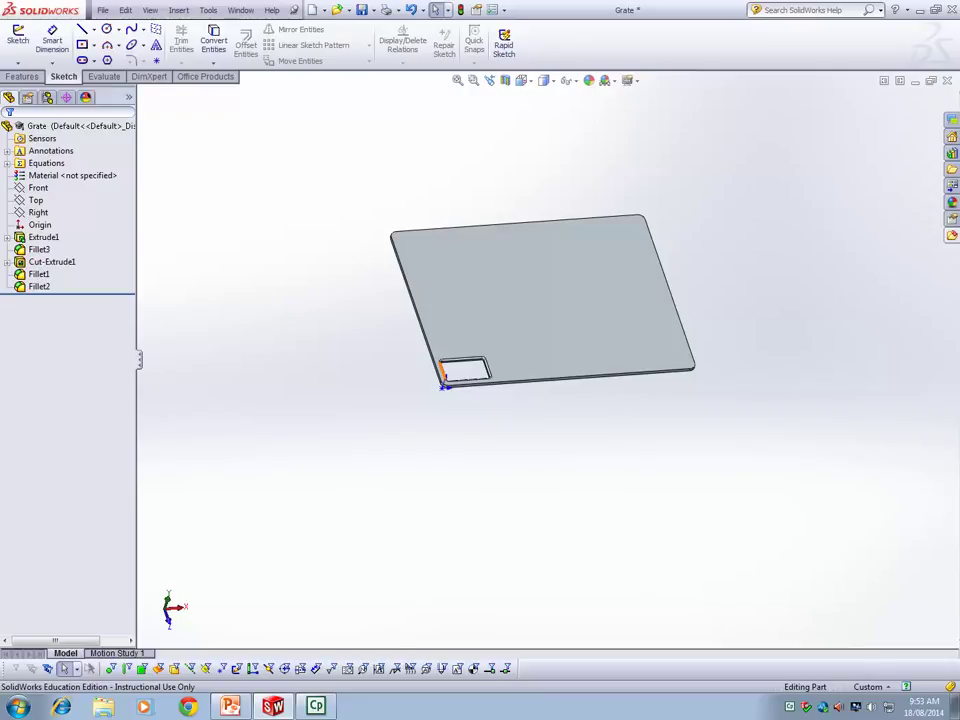
# Step: Examine the plate's corner cut-out by highlighting Cut-Extrude1, Fillet1 and Fillet2 one at a time on the model
pyautogui.scroll(-2, 421, 368)
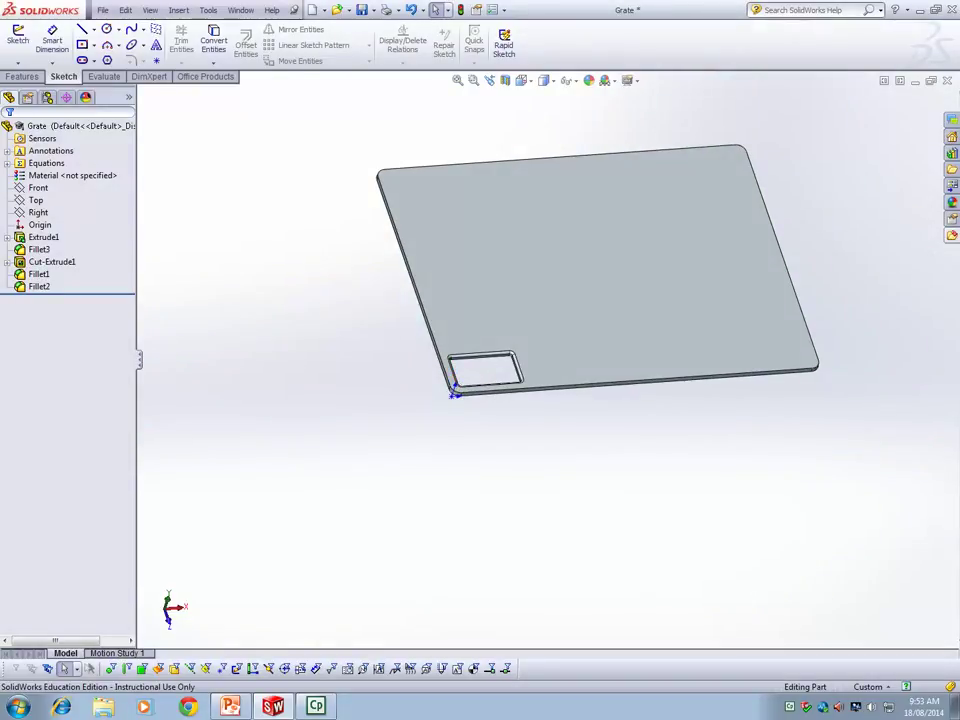
pyautogui.click(52, 261)
pyautogui.click(39, 286)
pyautogui.scroll(3, 489, 380)
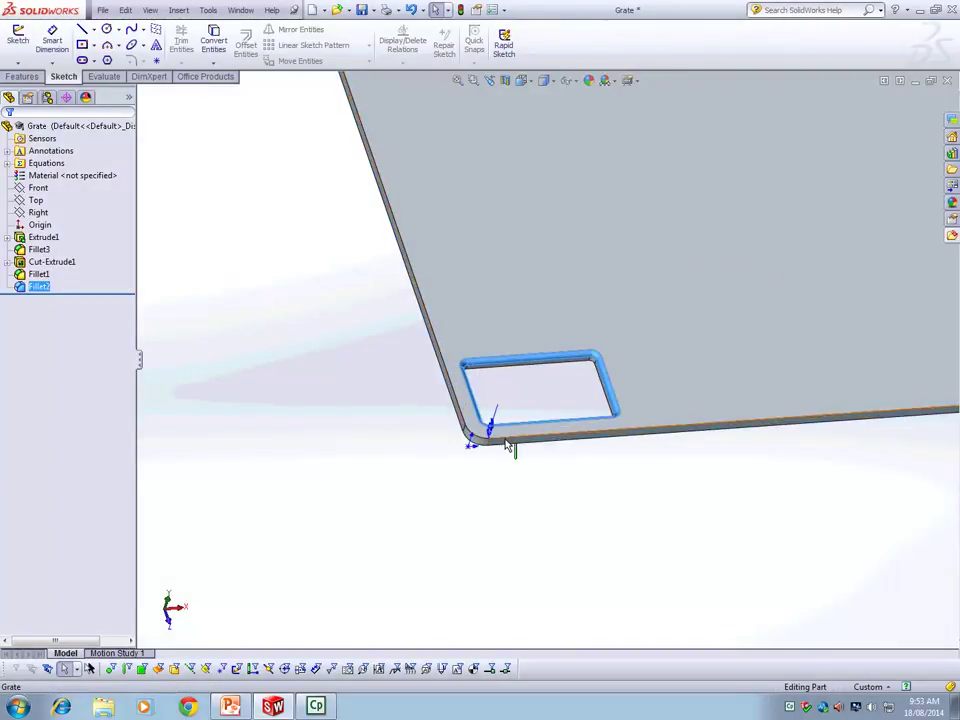
pyautogui.scroll(3, 508, 444)
pyautogui.click(39, 274)
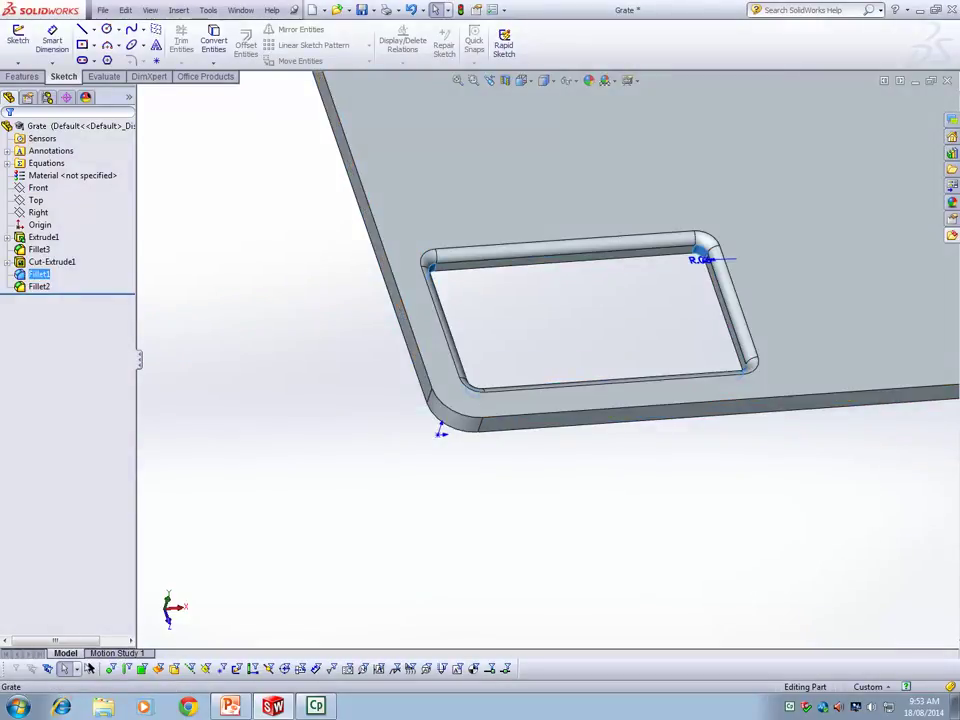
pyautogui.scroll(3, 311, 375)
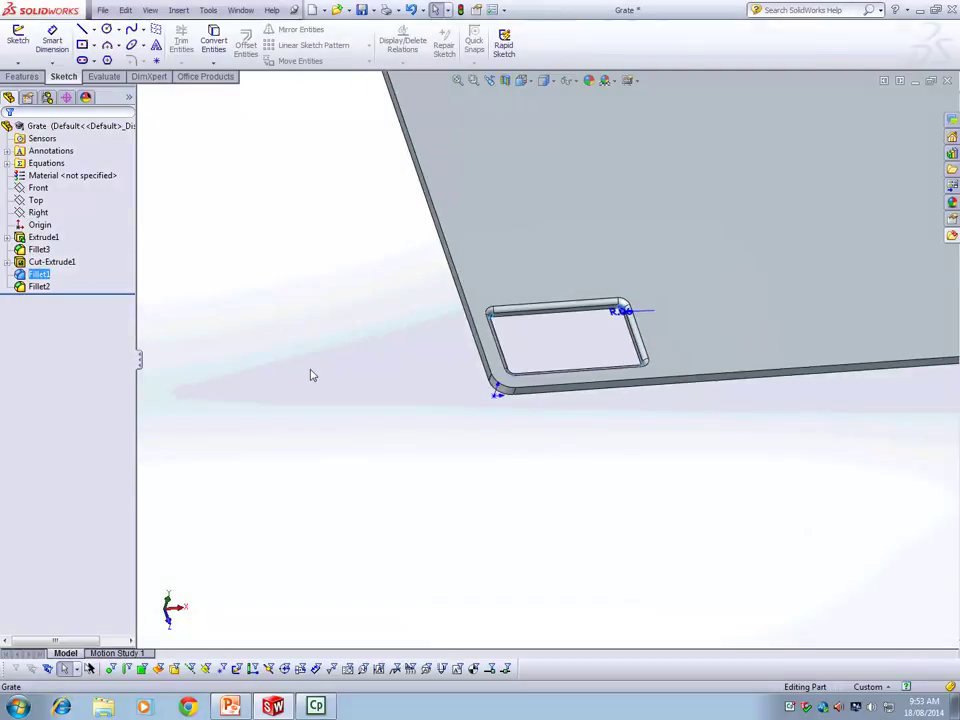
pyautogui.click(52, 261)
pyautogui.scroll(3, 542, 357)
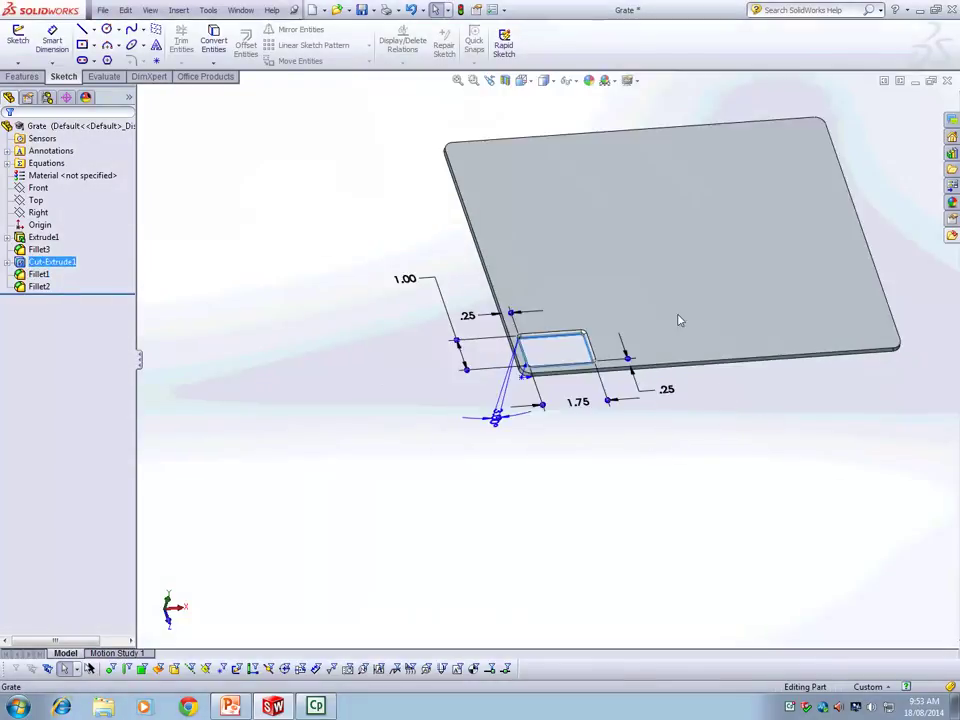
pyautogui.scroll(-2, 780, 261)
pyautogui.scroll(2, 777, 262)
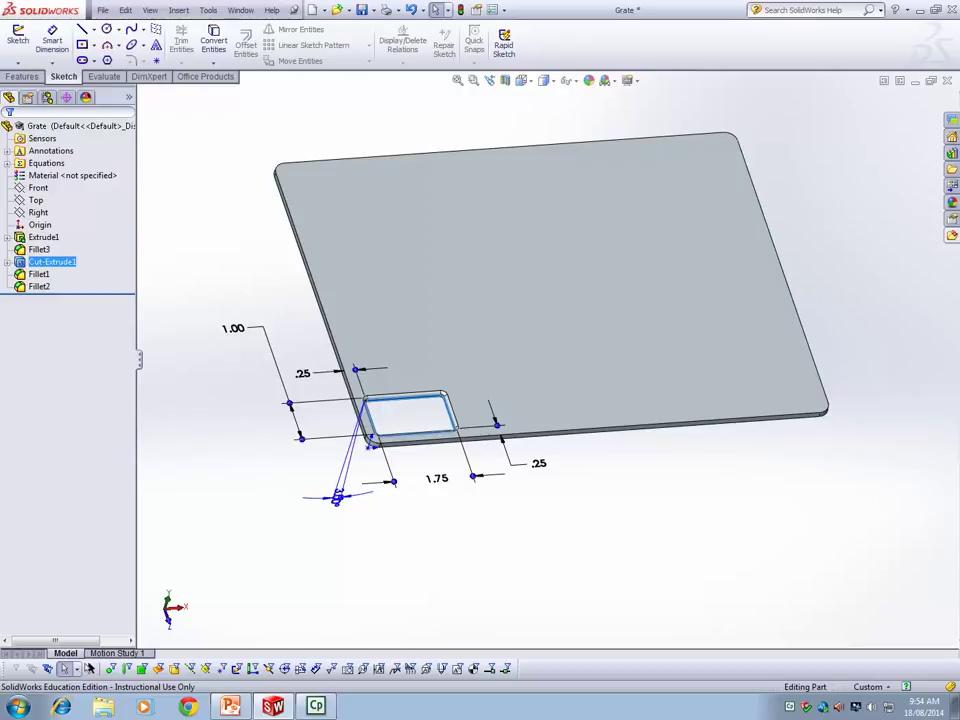
pyautogui.rightClick(45, 273)
pyautogui.click(51, 233)
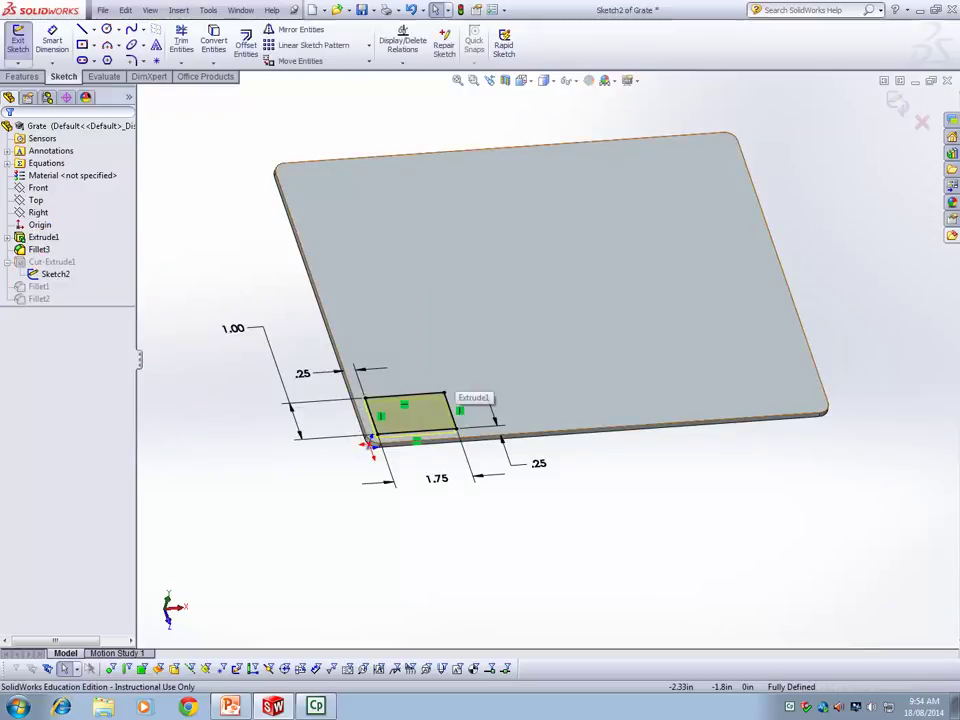
pyautogui.click(369, 45)
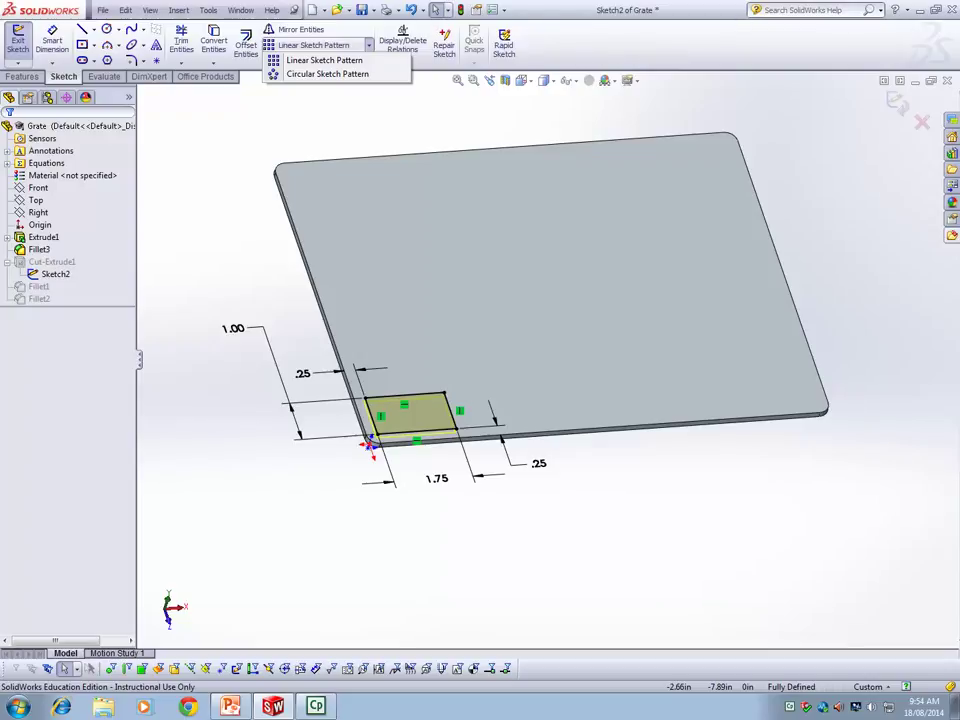
pyautogui.click(324, 60)
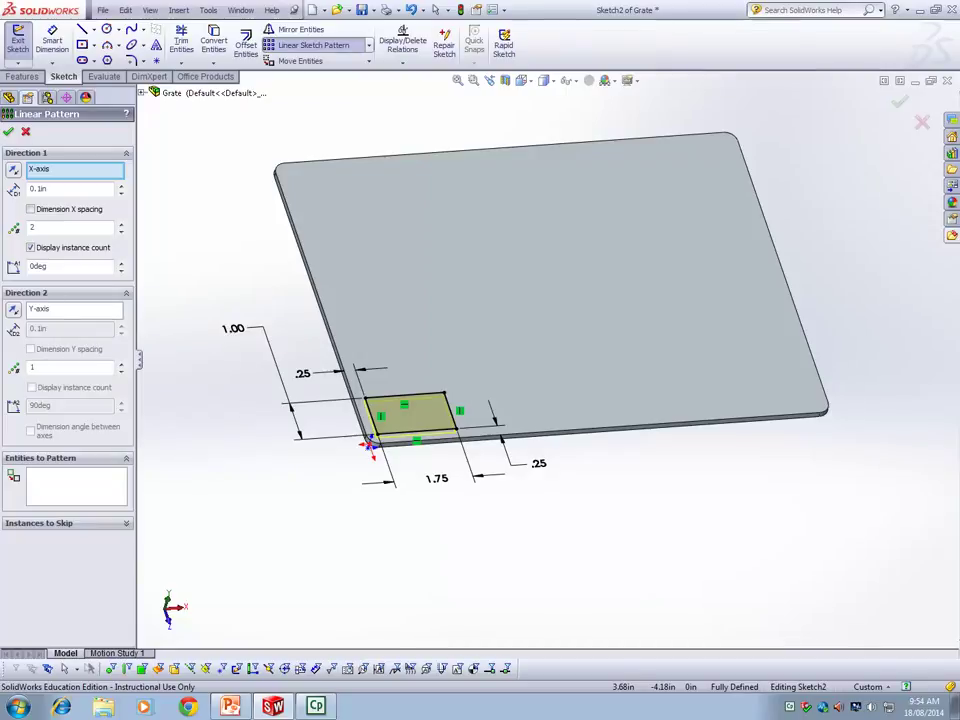
pyautogui.press('Escape')
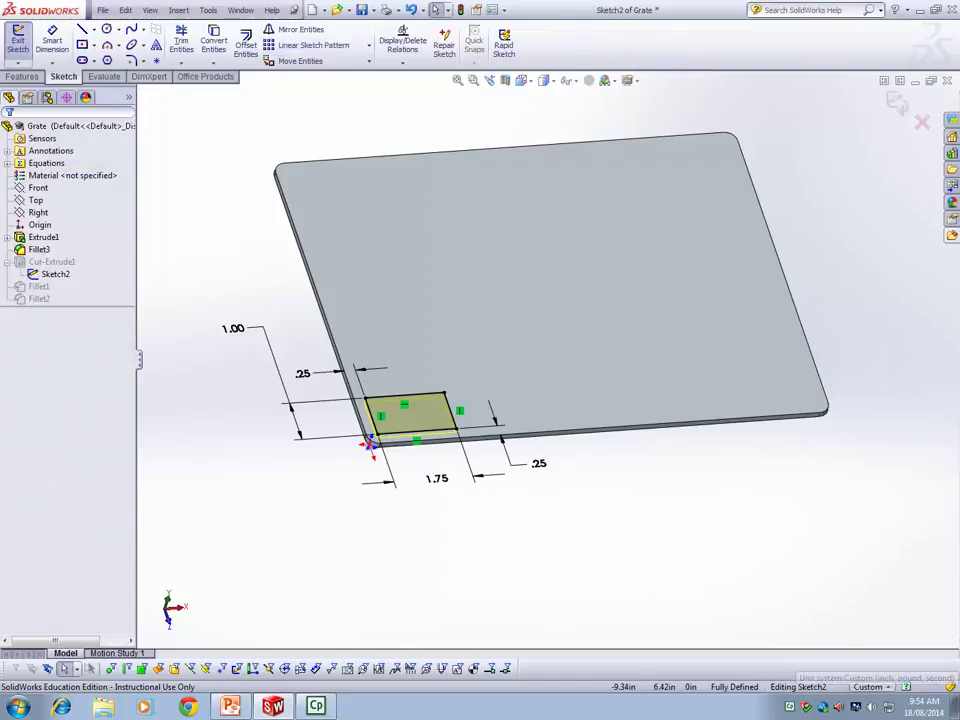
# Step: Change the document's unit system to MMGS (millimeter, gram, second)
pyautogui.click(868, 687)
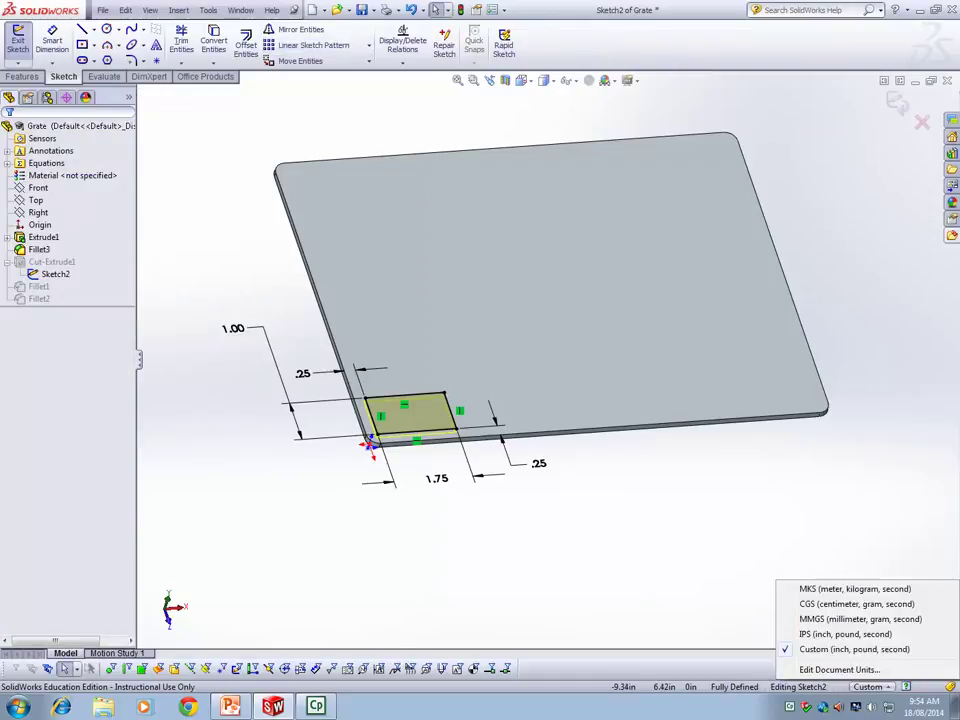
pyautogui.click(860, 619)
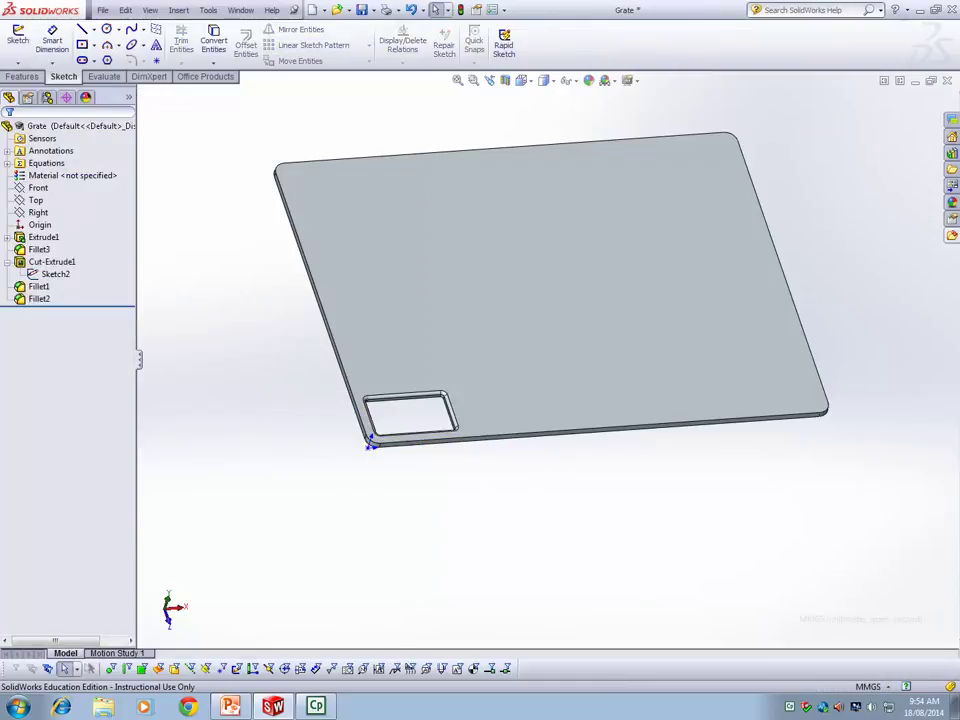
# Step: Edit the cut-out's sketch and try a linear sketch pattern using all four lines of its rectangle
pyautogui.rightClick(55, 273)
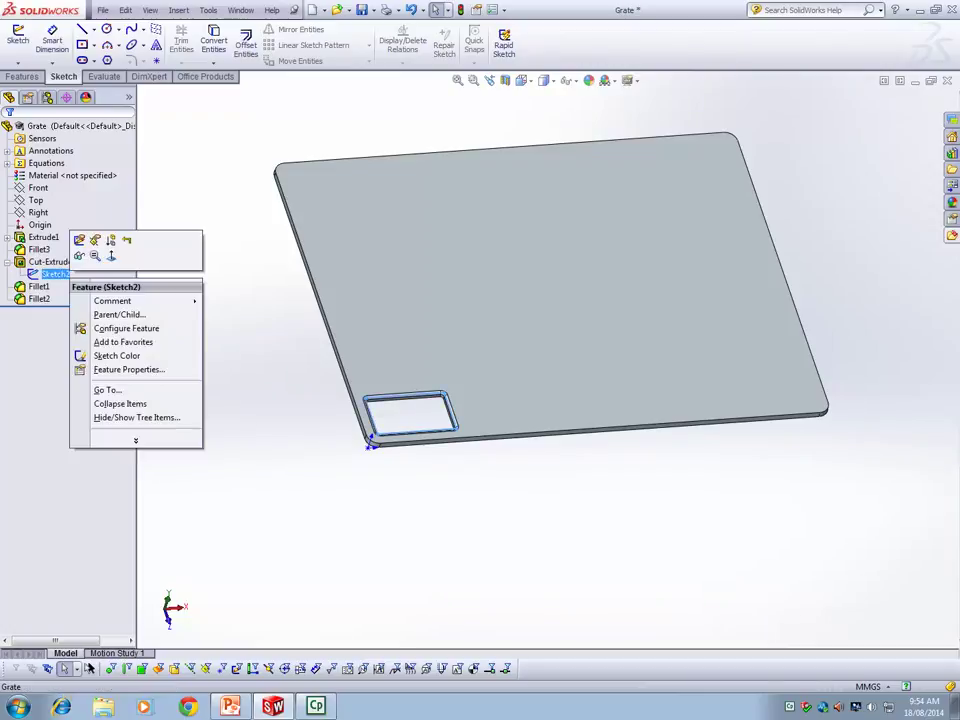
pyautogui.click(79, 242)
pyautogui.click(369, 45)
pyautogui.click(310, 57)
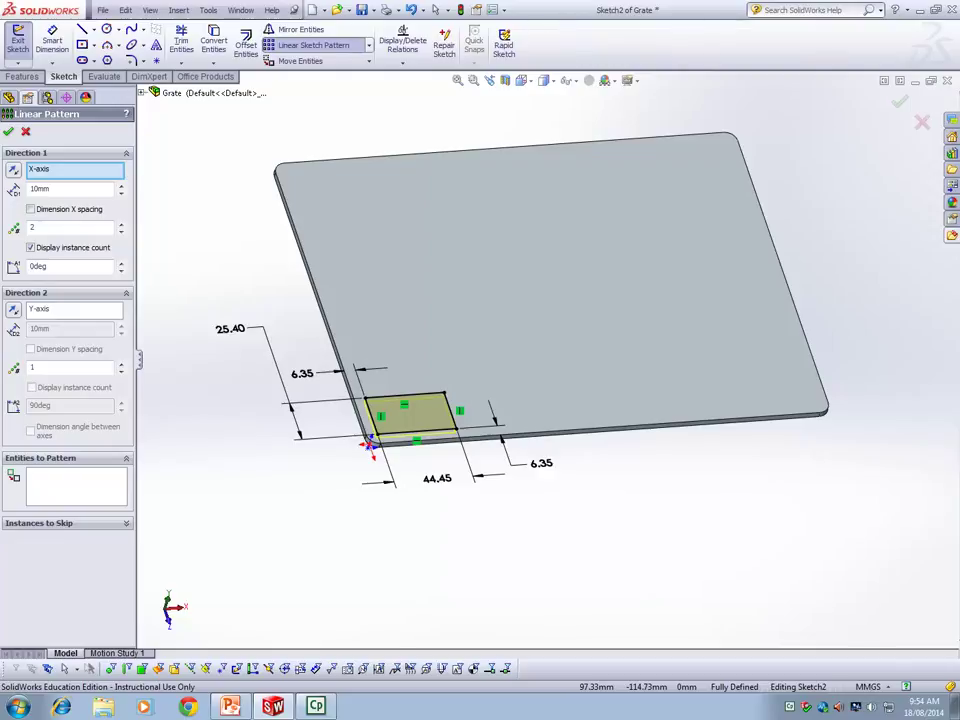
pyautogui.click(76, 486)
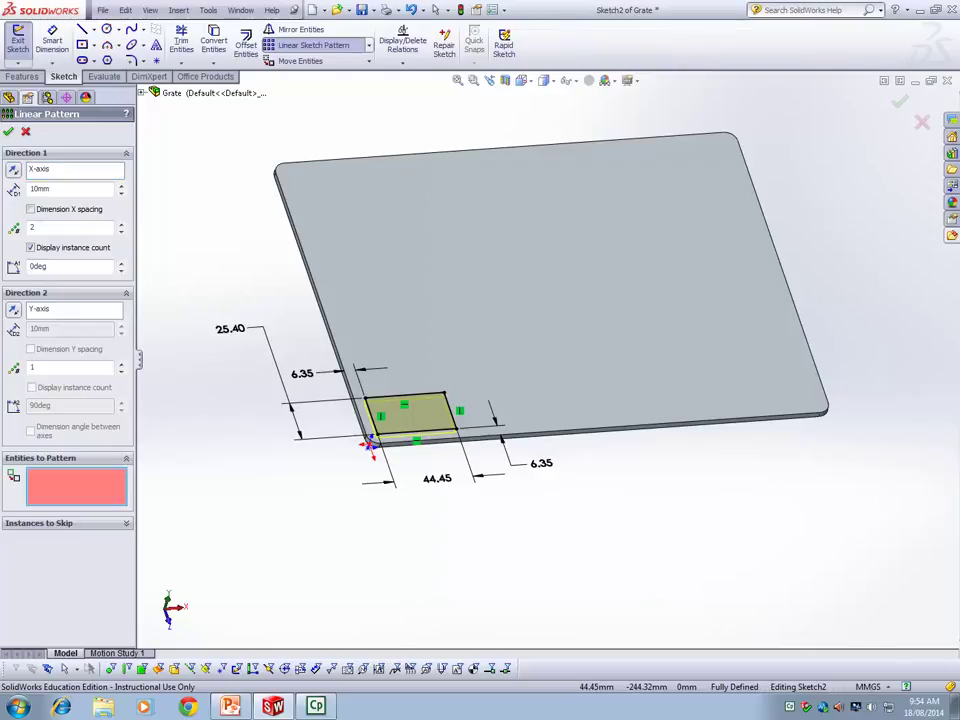
pyautogui.click(141, 93)
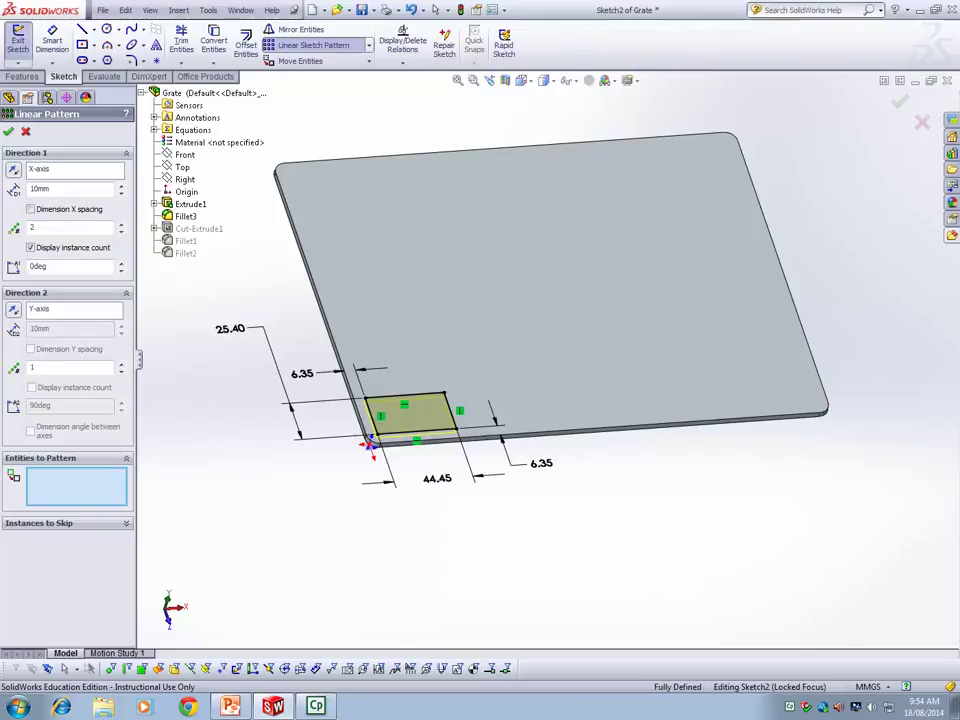
pyautogui.click(400, 395)
pyautogui.click(371, 416)
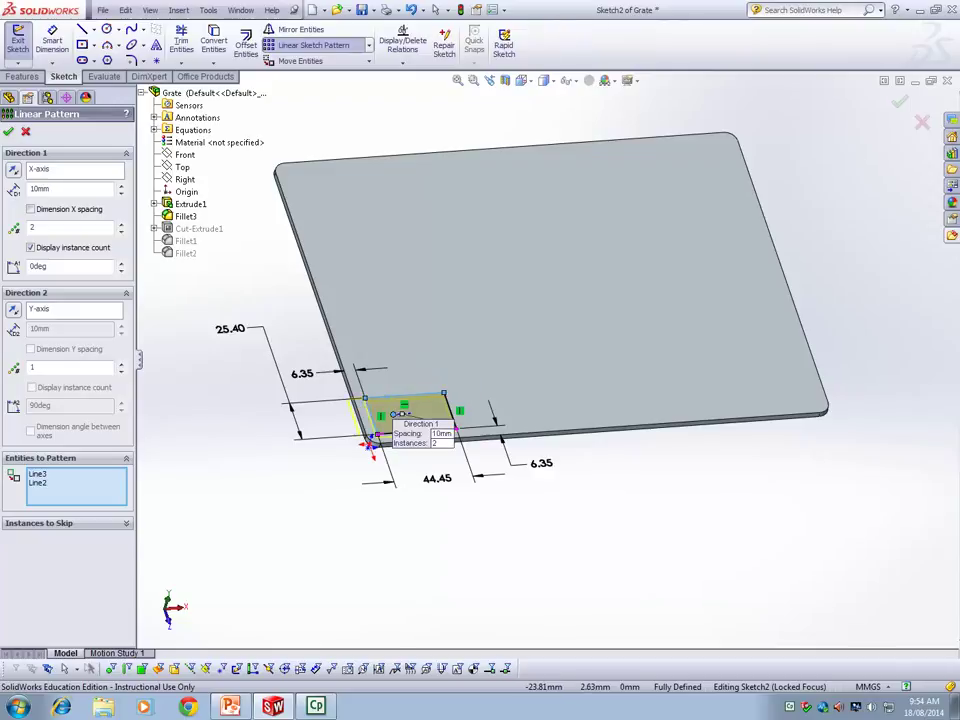
pyautogui.scroll(-3, 413, 452)
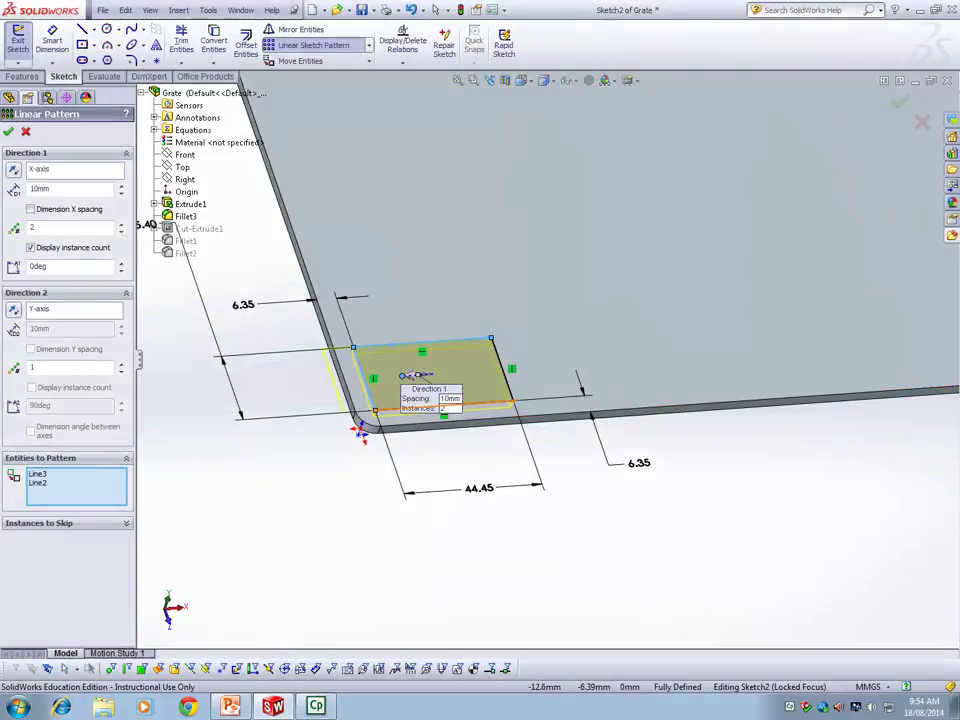
pyautogui.click(405, 408)
pyautogui.click(509, 390)
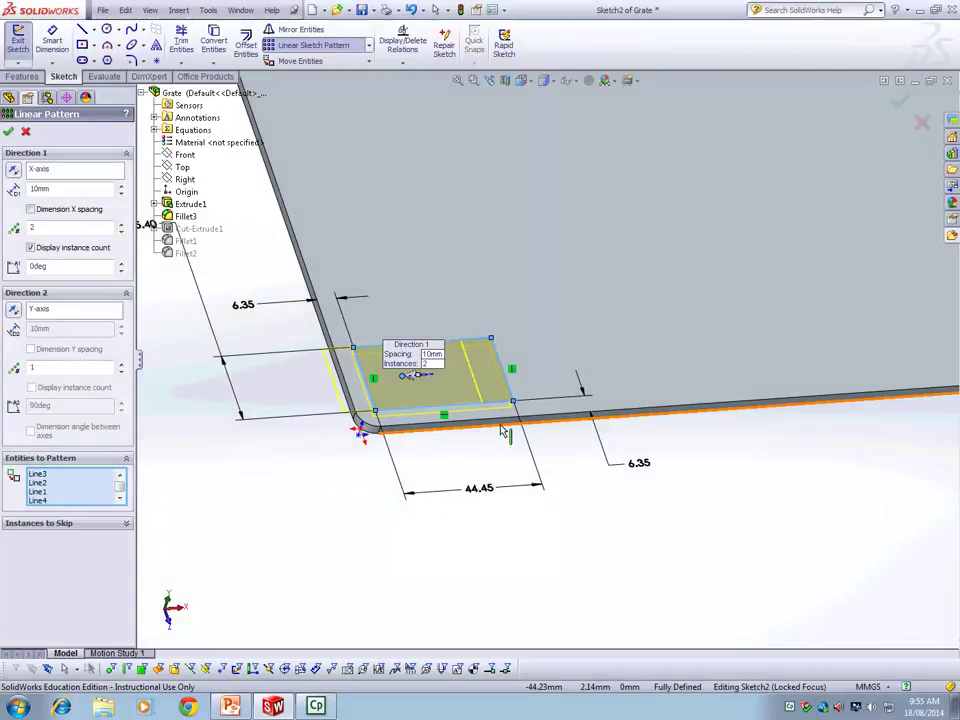
# Step: Try a 90 mm spacing along the plate's long edge for the sketch pattern, then cancel it and exit the sketch
pyautogui.scroll(4, 417, 374)
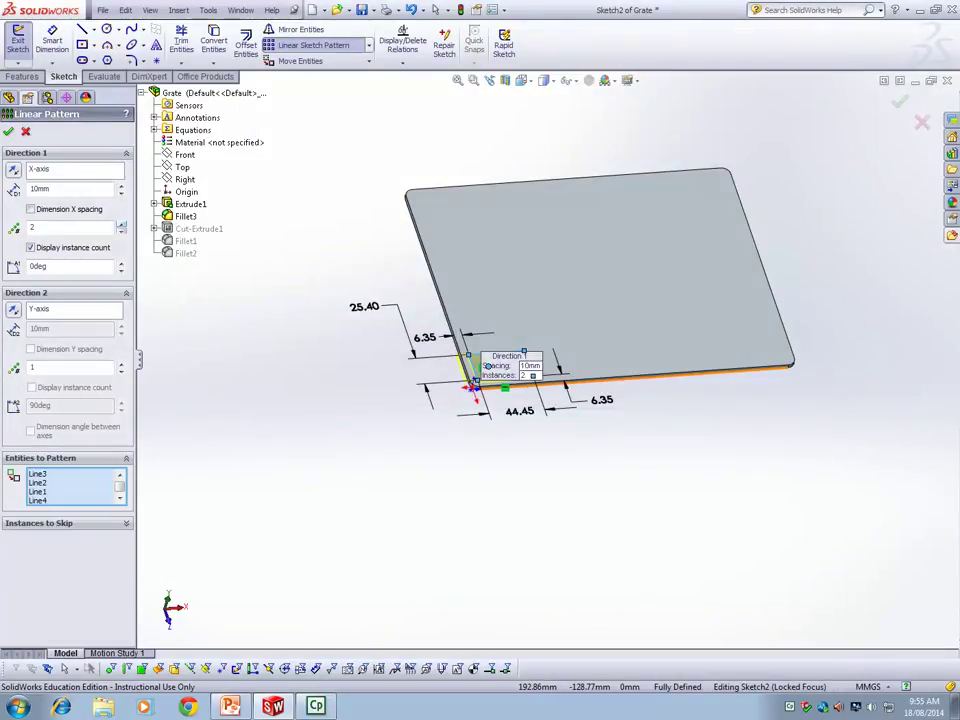
pyautogui.moveTo(488, 366); pyautogui.dragTo(612, 357)
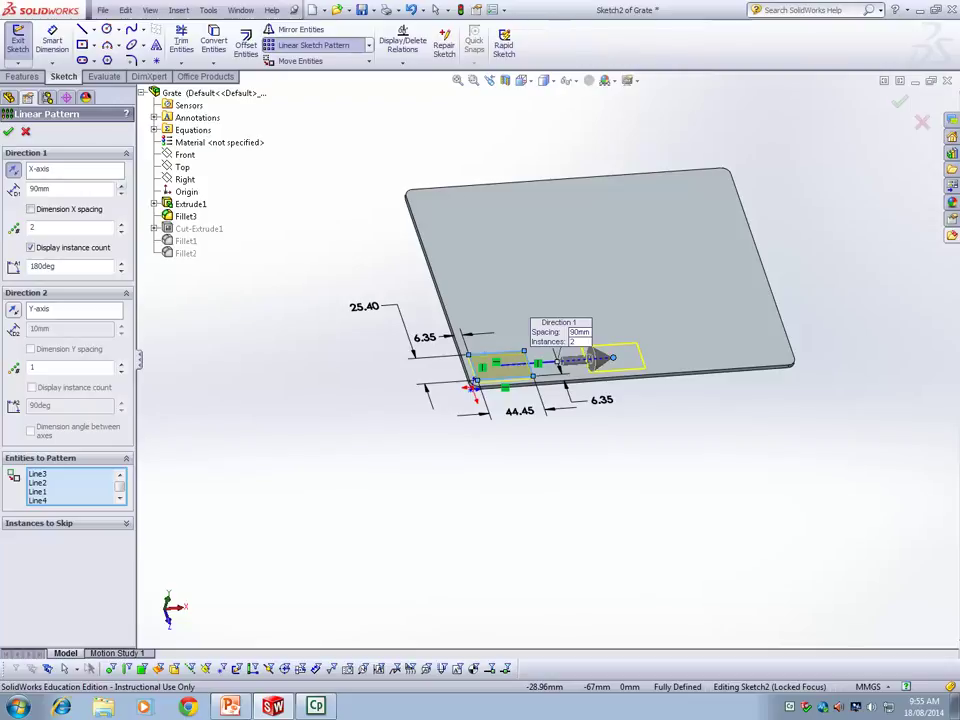
pyautogui.scroll(-5, 689, 383)
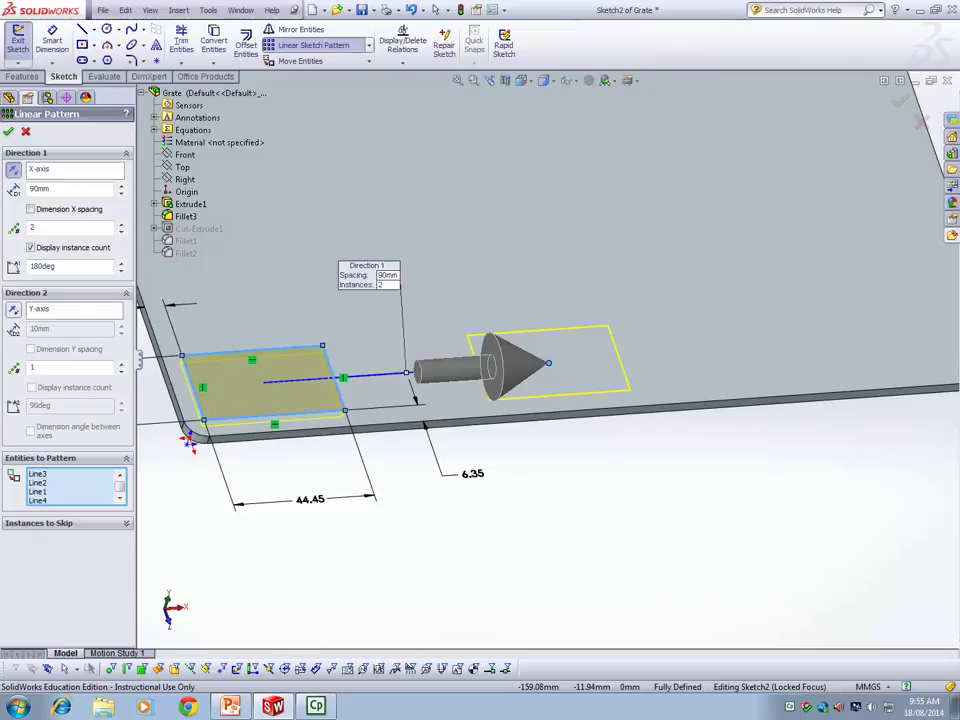
pyautogui.press('Escape')
pyautogui.scroll(2, 547, 368)
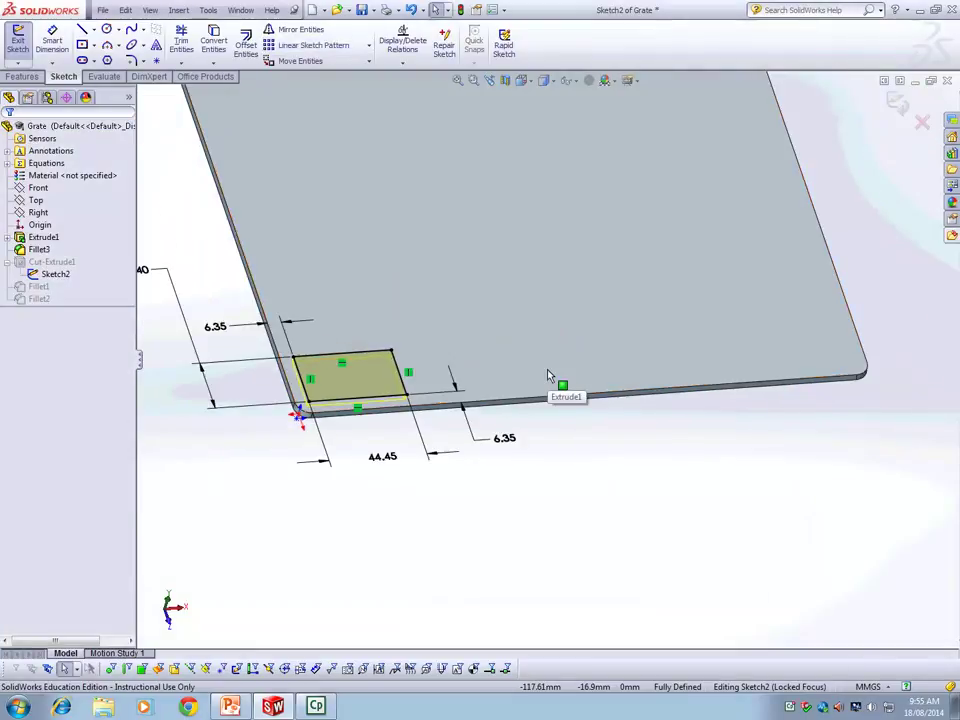
pyautogui.click(899, 103)
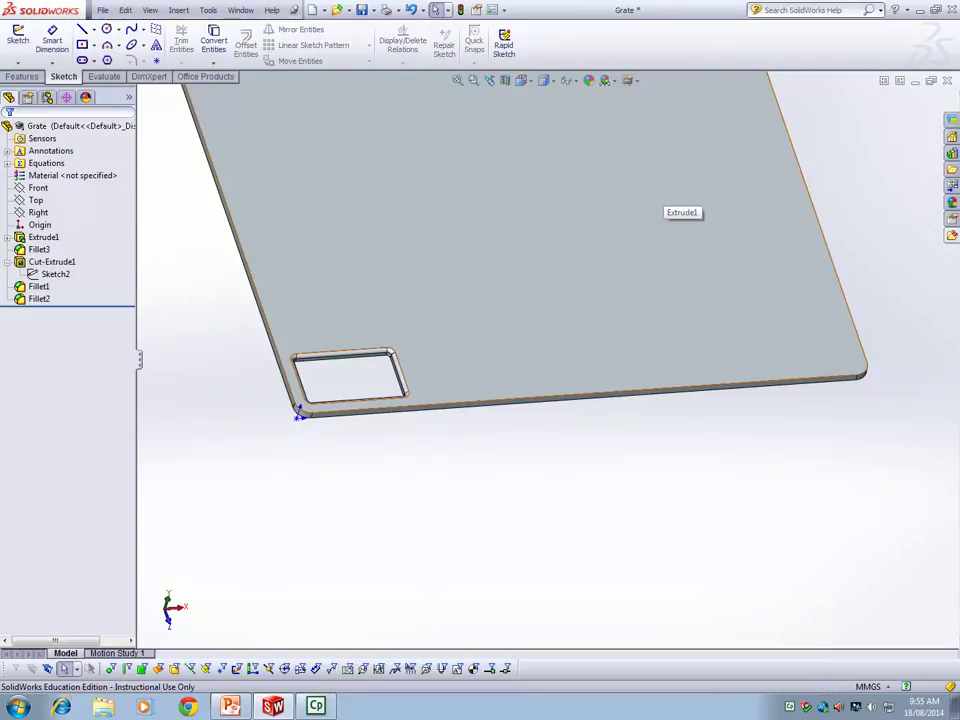
pyautogui.scroll(1, 627, 225)
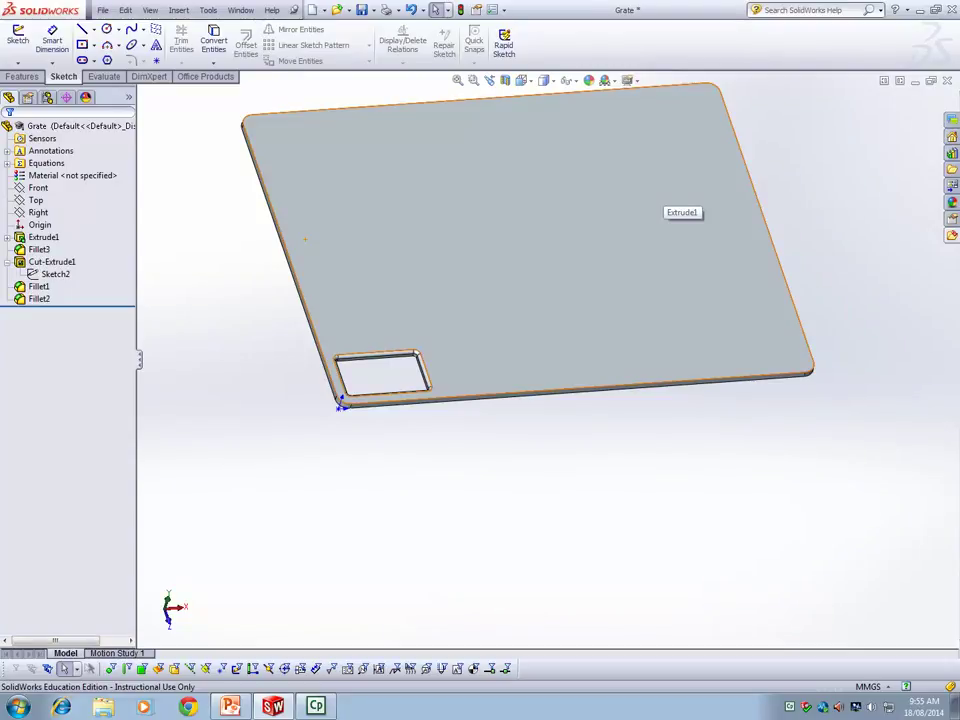
pyautogui.click(22, 77)
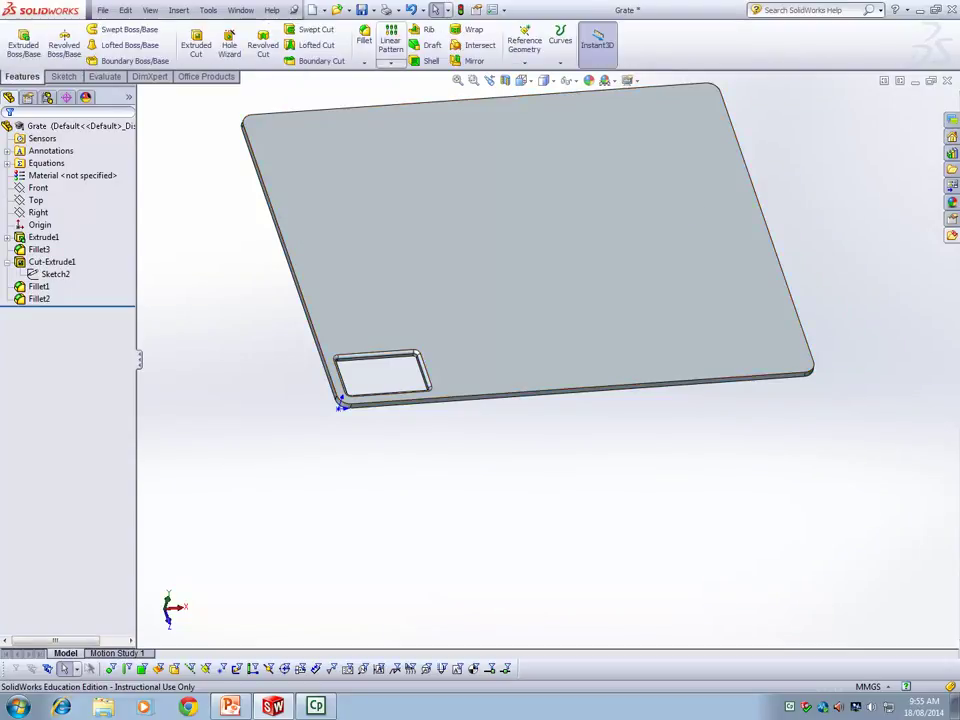
pyautogui.click(390, 62)
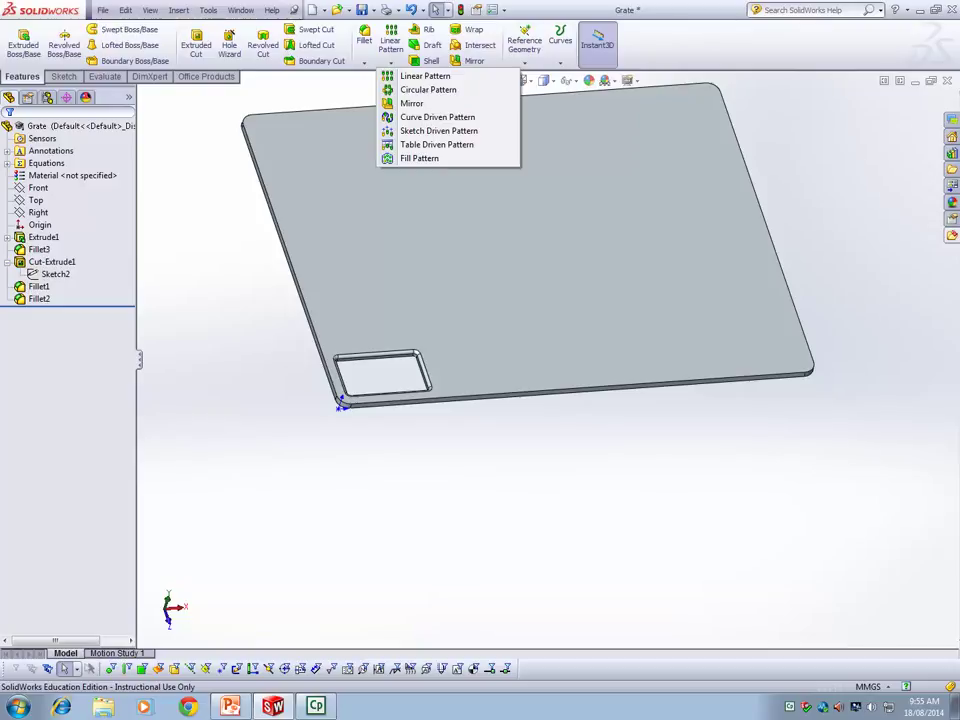
pyautogui.press('Escape')
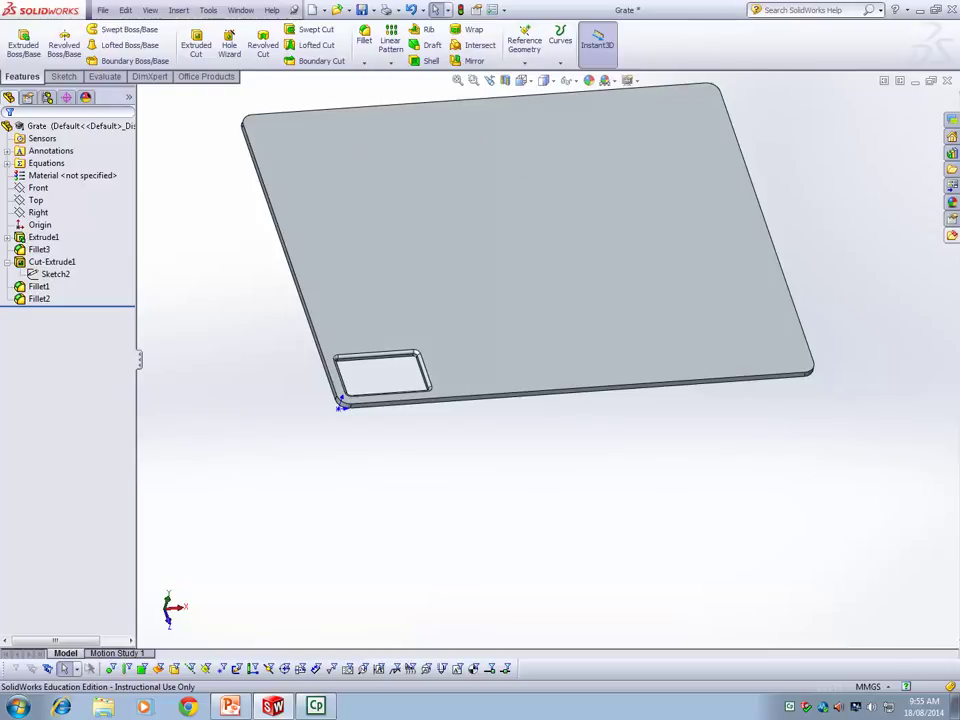
pyautogui.click(391, 63)
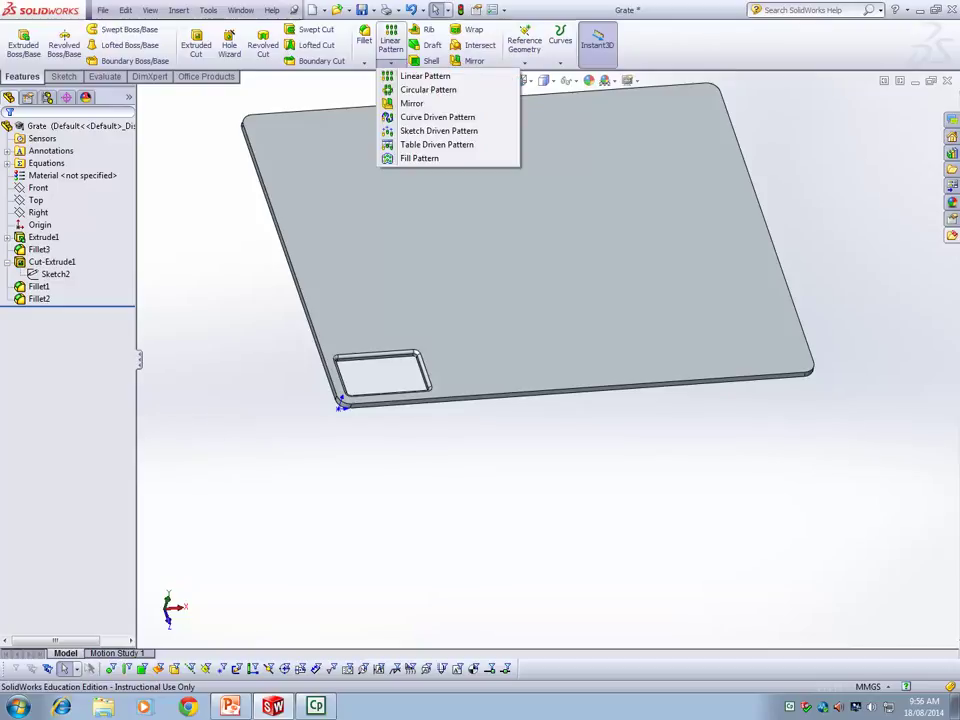
pyautogui.click(429, 90)
pyautogui.press('Escape')
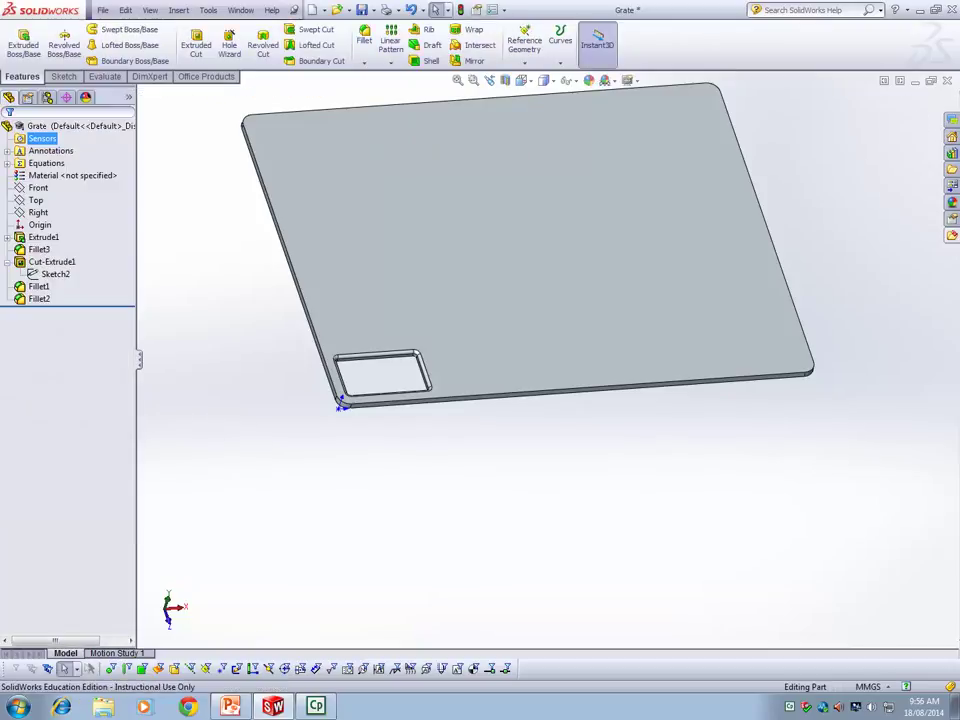
# Step: Start a feature Linear Pattern with Cut-Extrude1, Fillet1 and Fillet2 as the features to pattern
pyautogui.click(391, 63)
pyautogui.click(415, 75)
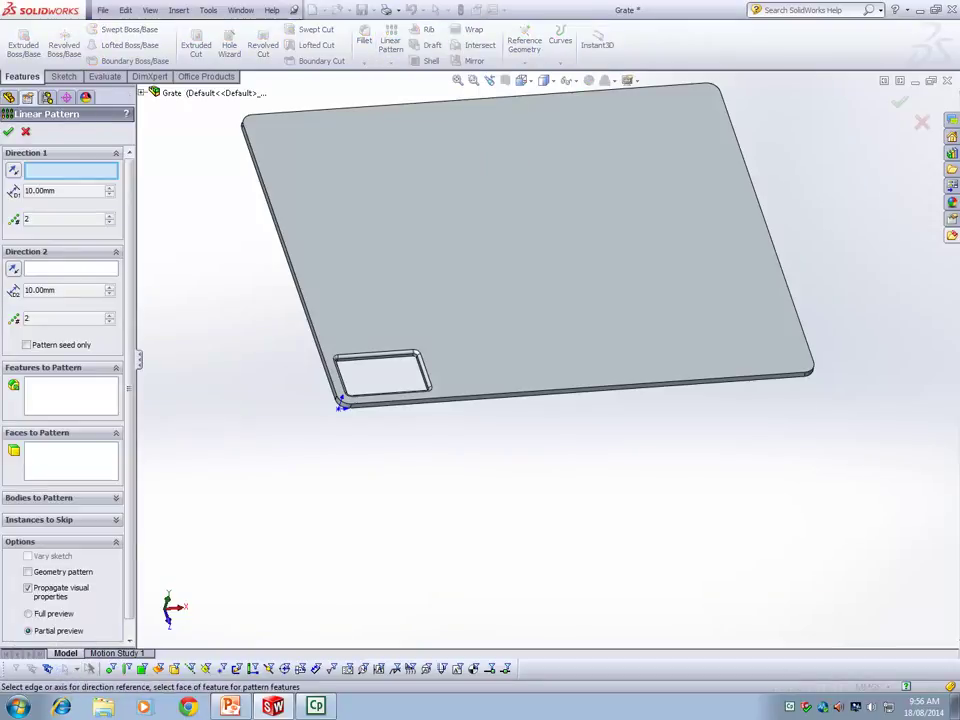
pyautogui.click(71, 396)
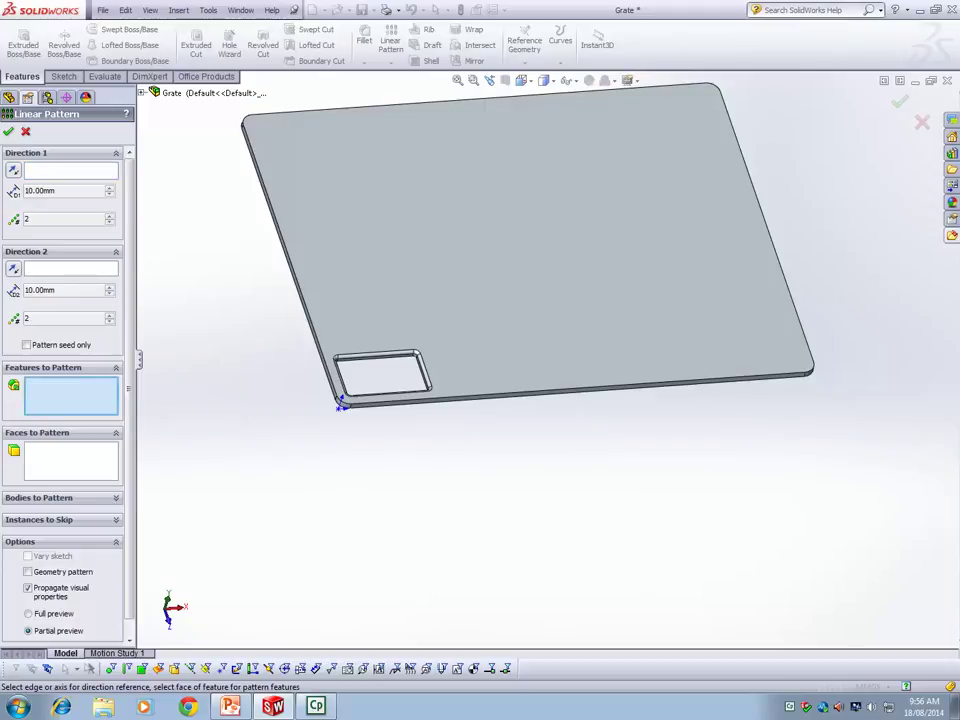
pyautogui.click(141, 93)
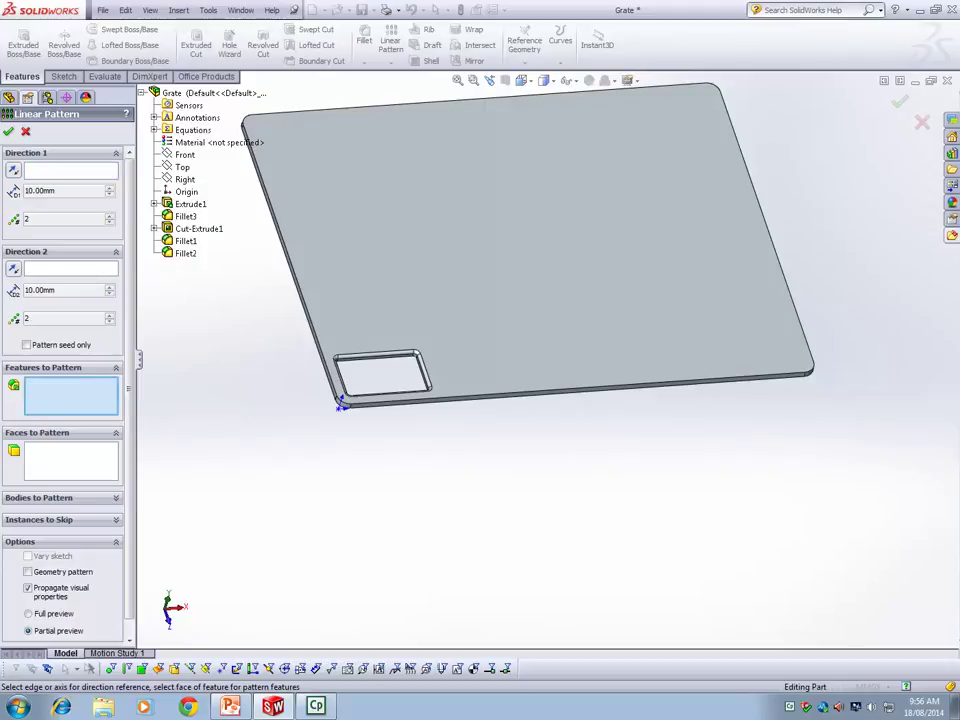
pyautogui.click(71, 461)
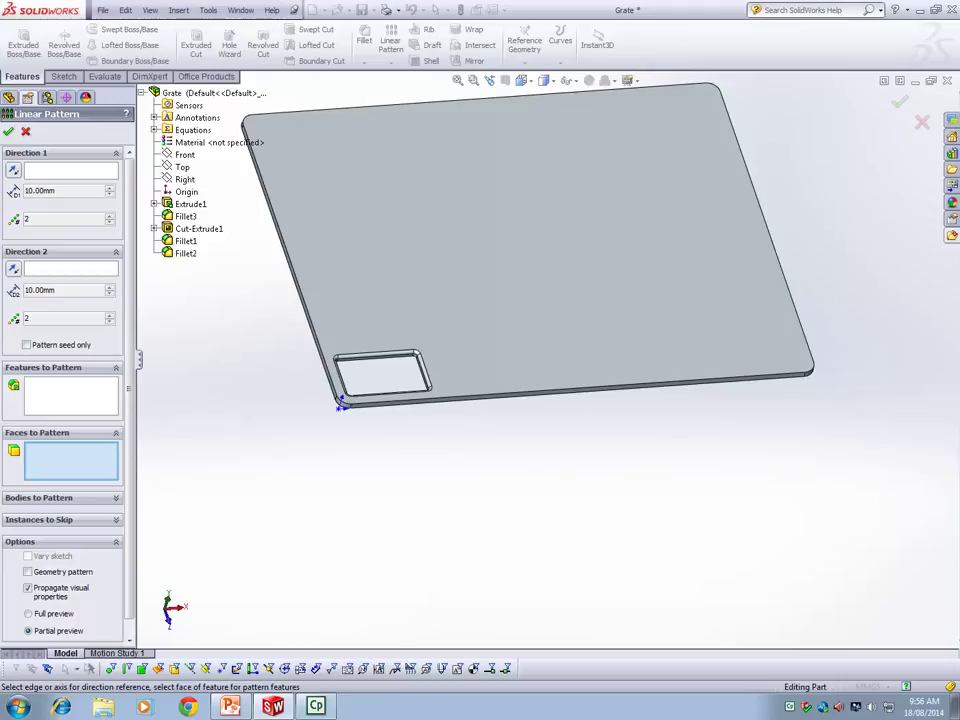
pyautogui.click(71, 396)
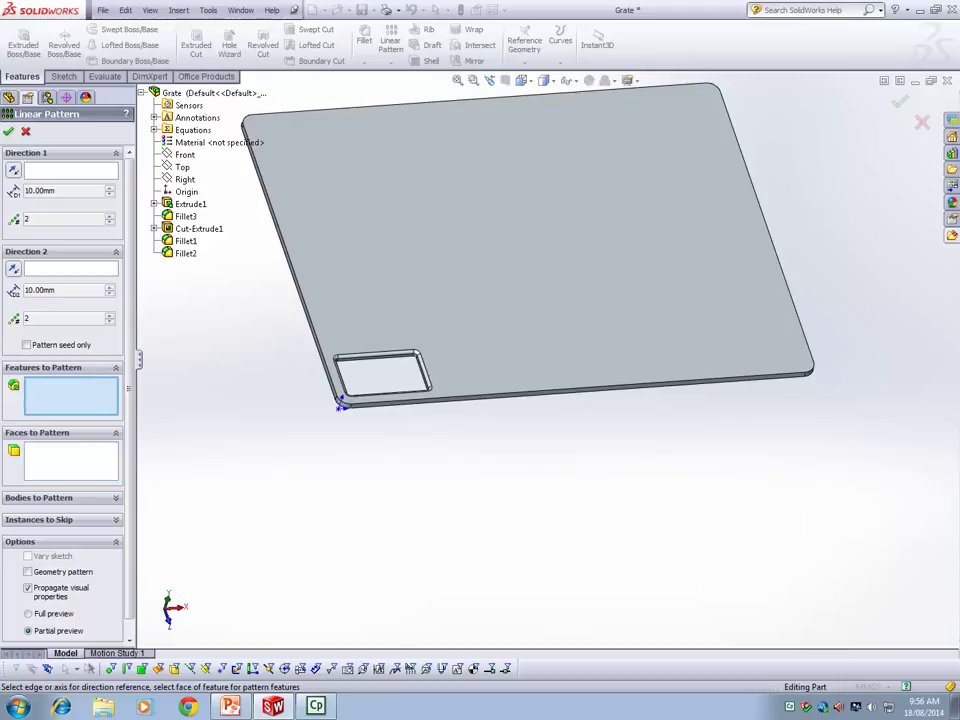
pyautogui.click(199, 229)
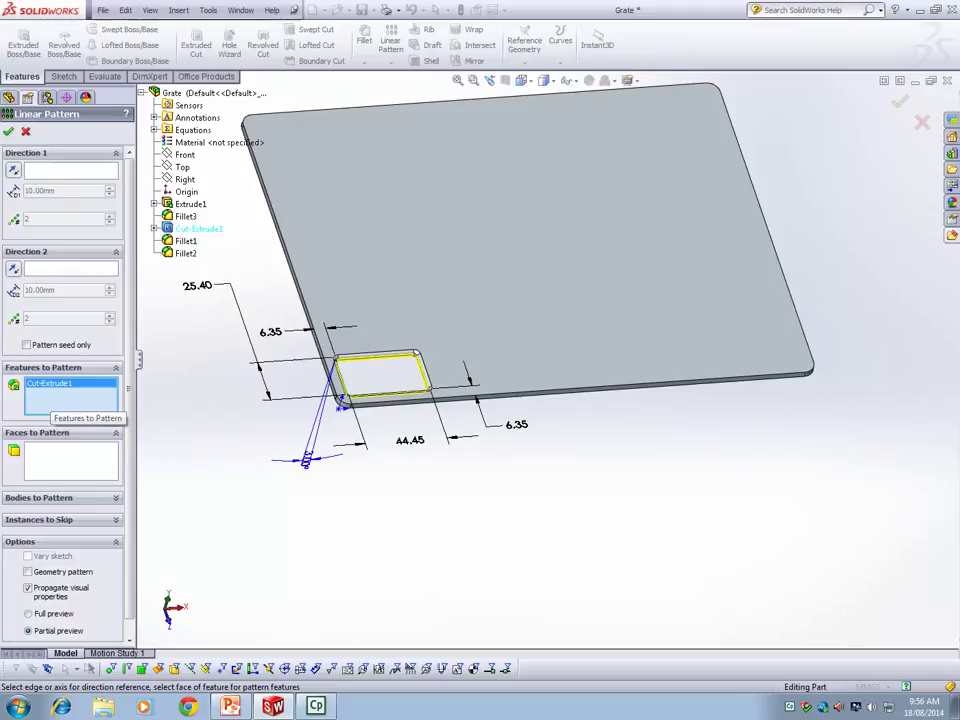
pyautogui.click(187, 241)
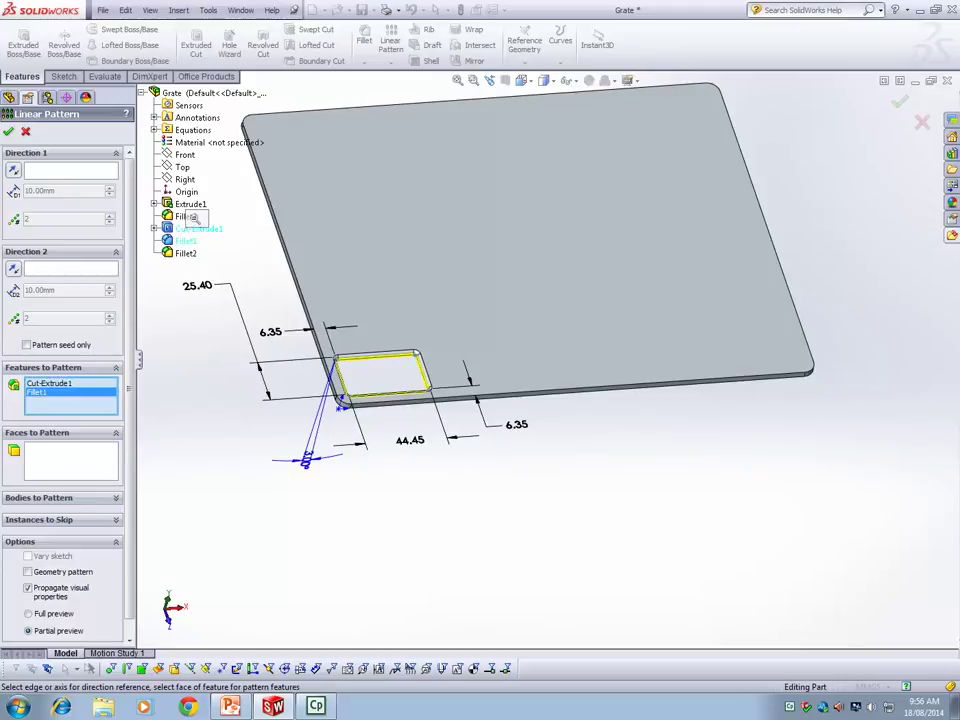
pyautogui.click(187, 253)
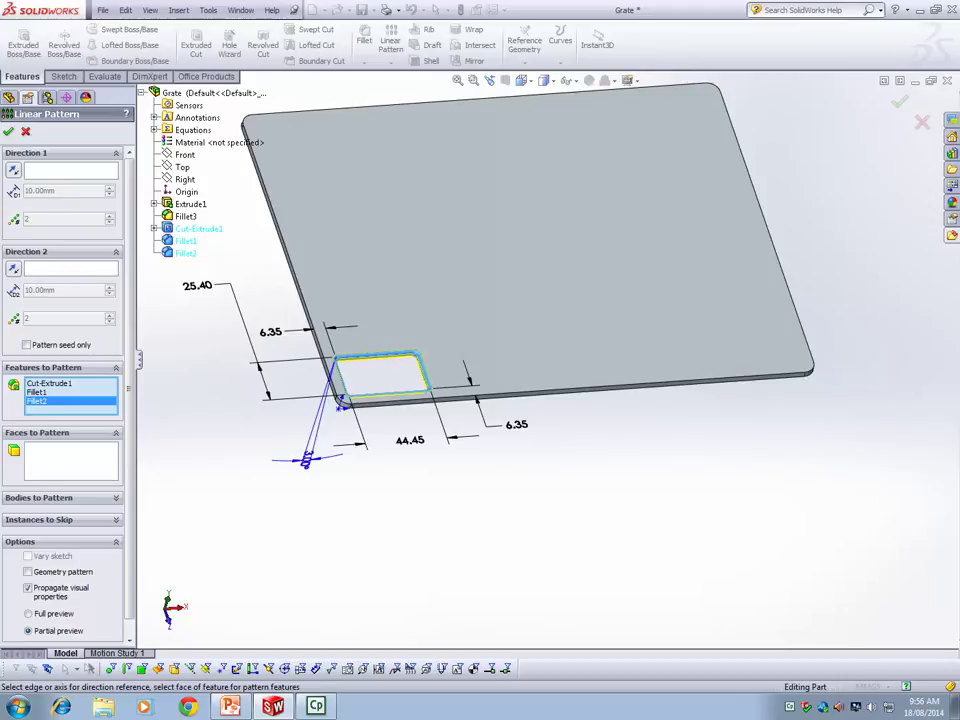
# Step: Define Direction 1 along the plate's short edge beside the cut-out, with 40 mm spacing and 5 instances
pyautogui.click(70, 171)
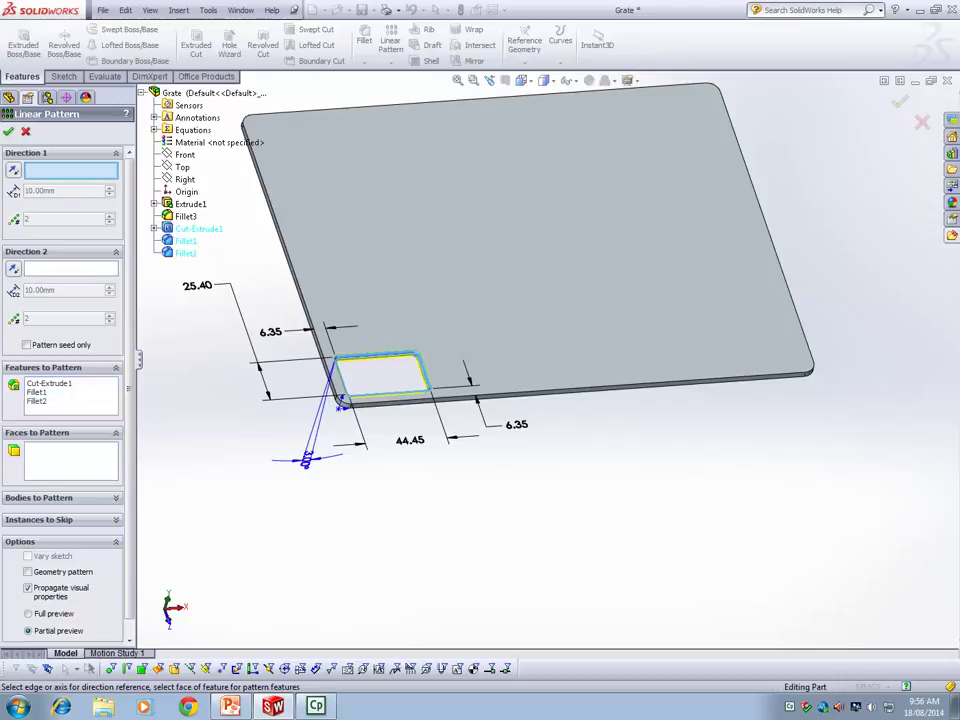
pyautogui.click(292, 272)
pyautogui.moveTo(292, 272); pyautogui.dragTo(253, 306, button='middle')
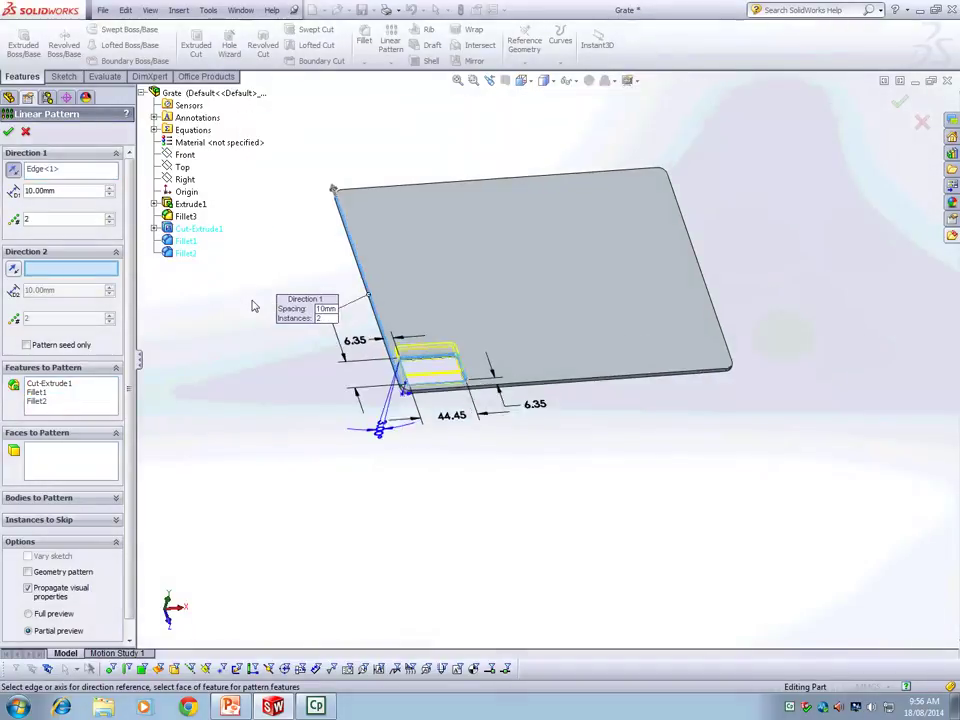
pyautogui.scroll(1, 253, 306)
pyautogui.click(110, 216)
pyautogui.click(110, 216)
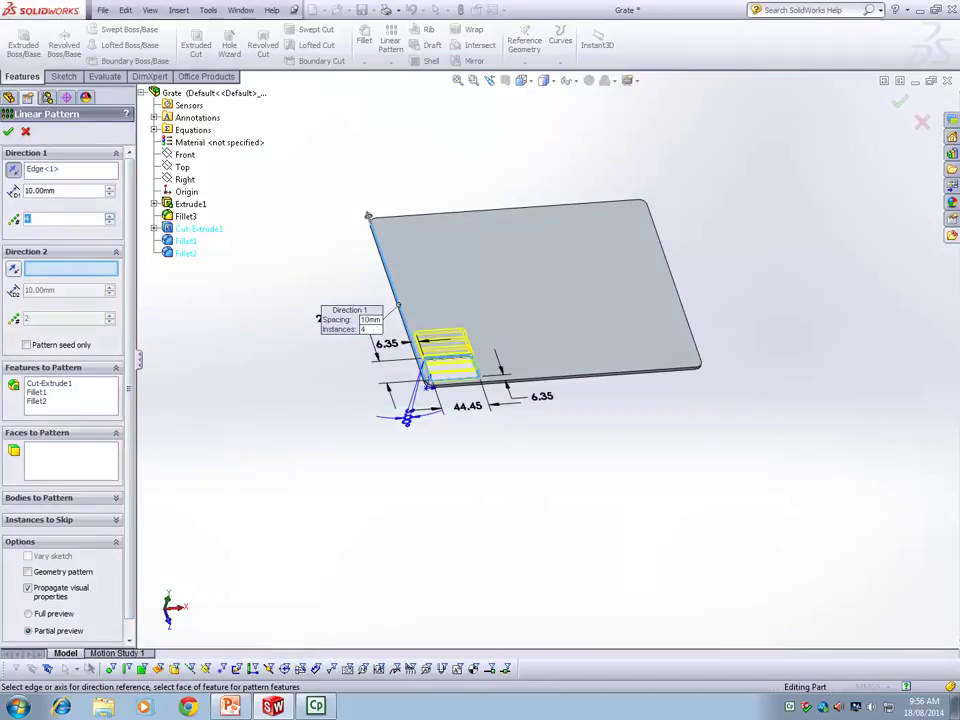
pyautogui.click(110, 216)
pyautogui.doubleClick(110, 188)
pyautogui.press('Up')
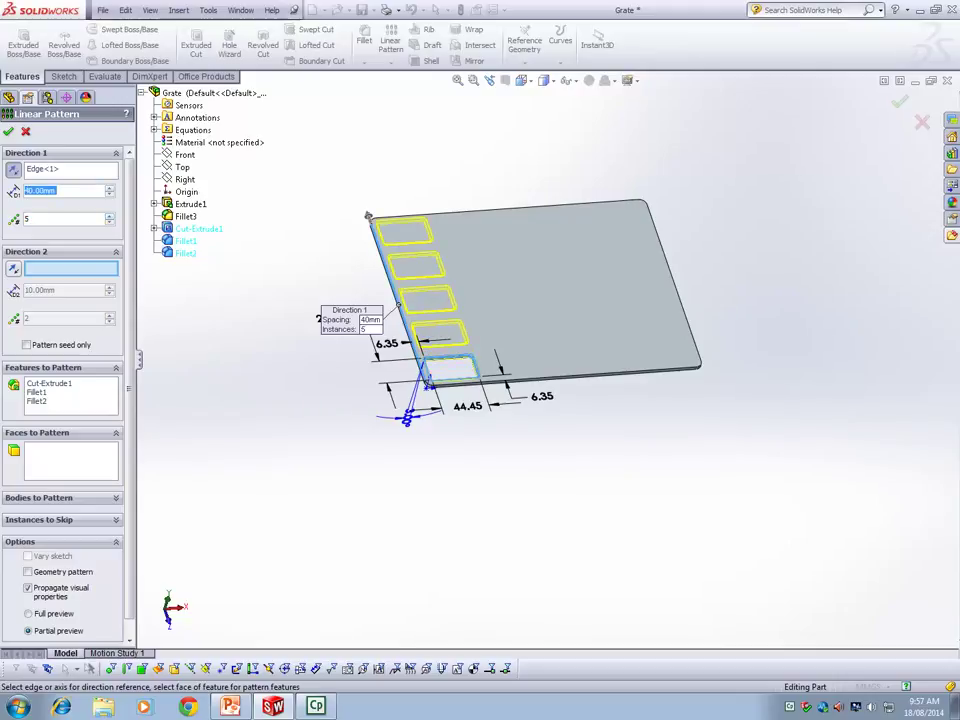
# Step: Define Direction 2 along the plate's long edge beside the cut-out, running across the plate with 70 mm spacing
pyautogui.click(71, 268)
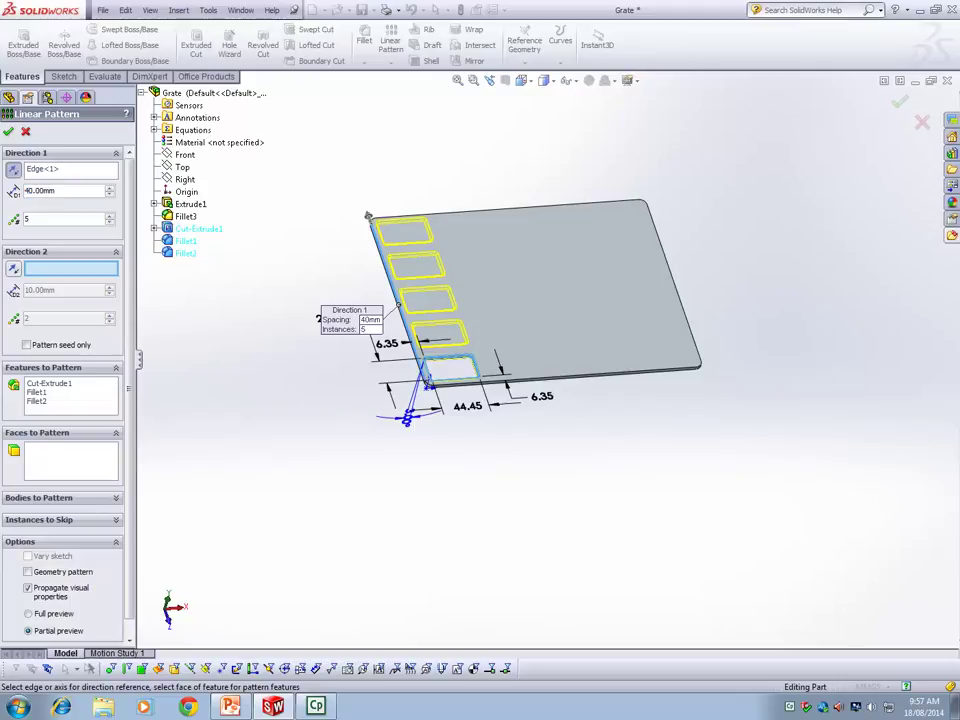
pyautogui.click(573, 376)
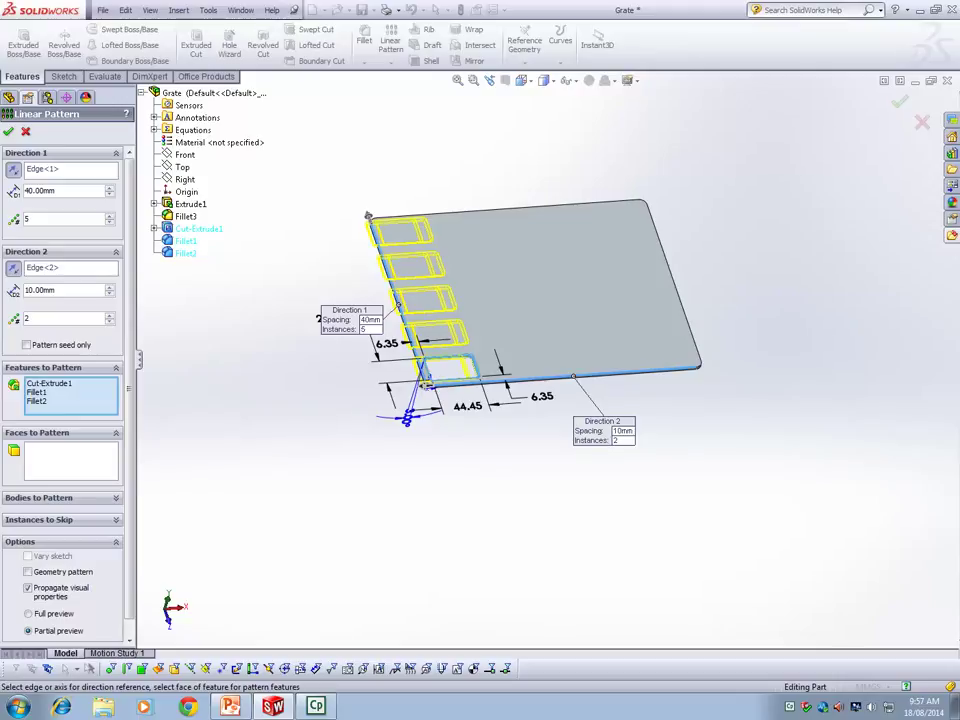
pyautogui.click(110, 287)
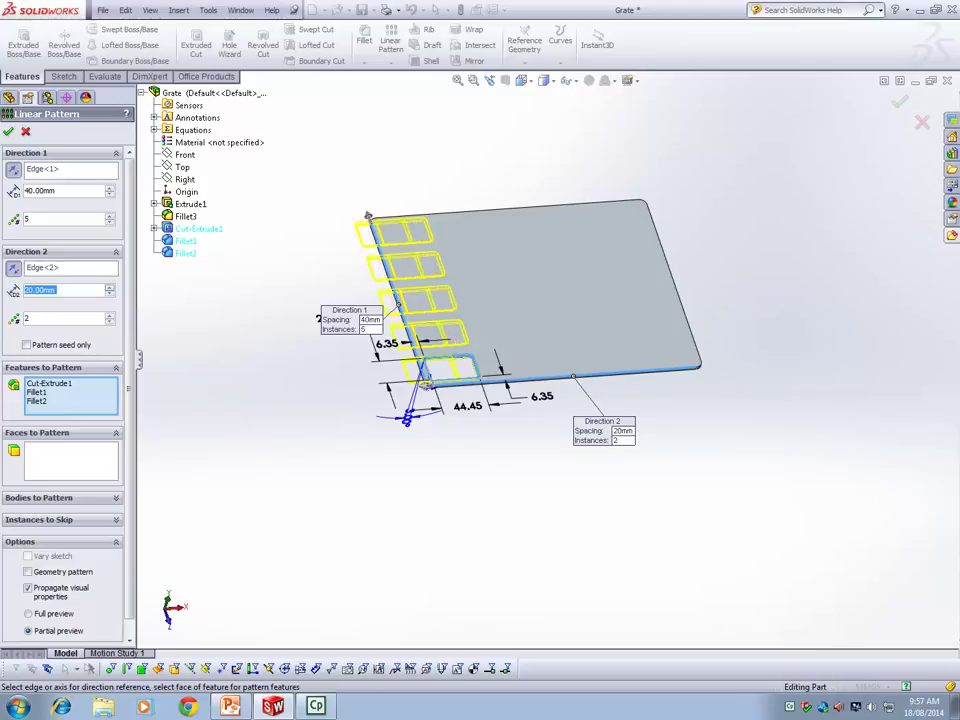
pyautogui.press('Up')
pyautogui.press('Up')
pyautogui.press('Up')
pyautogui.press('Up')
pyautogui.press('Up')
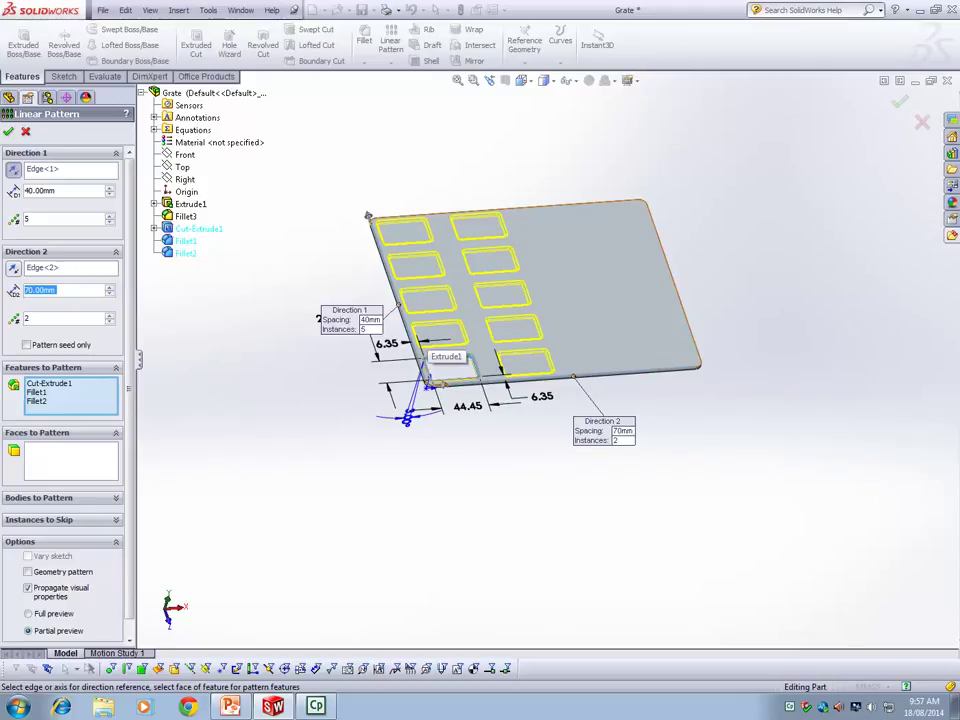
# Step: Try the Pattern seed only option and switch it back off, set Direction 2 to 3 instances, and complete the linear pattern
pyautogui.click(27, 345)
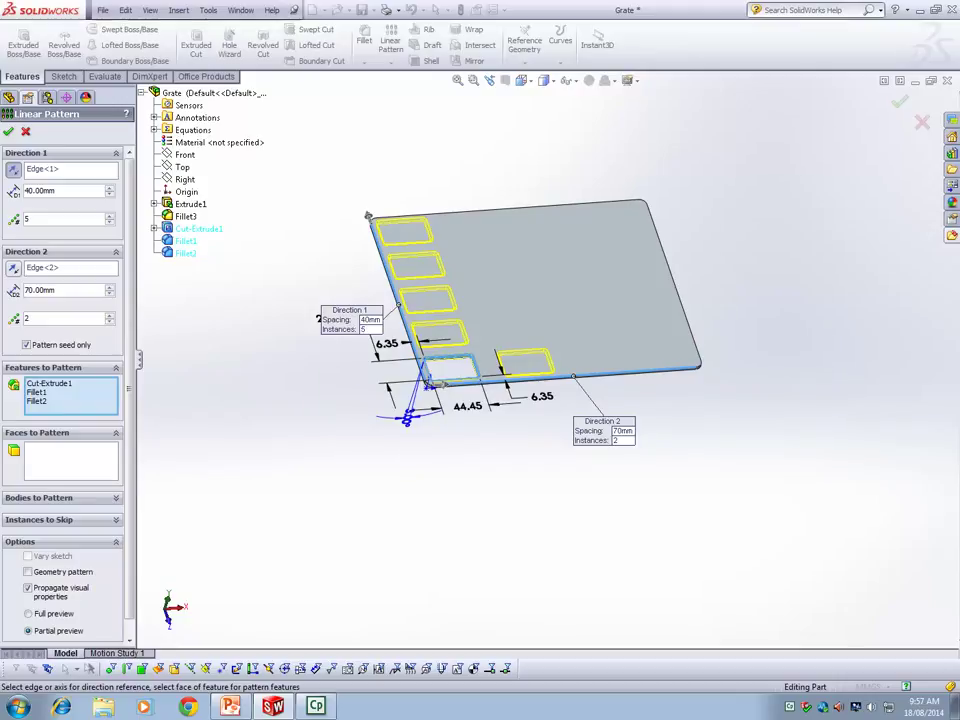
pyautogui.click(27, 345)
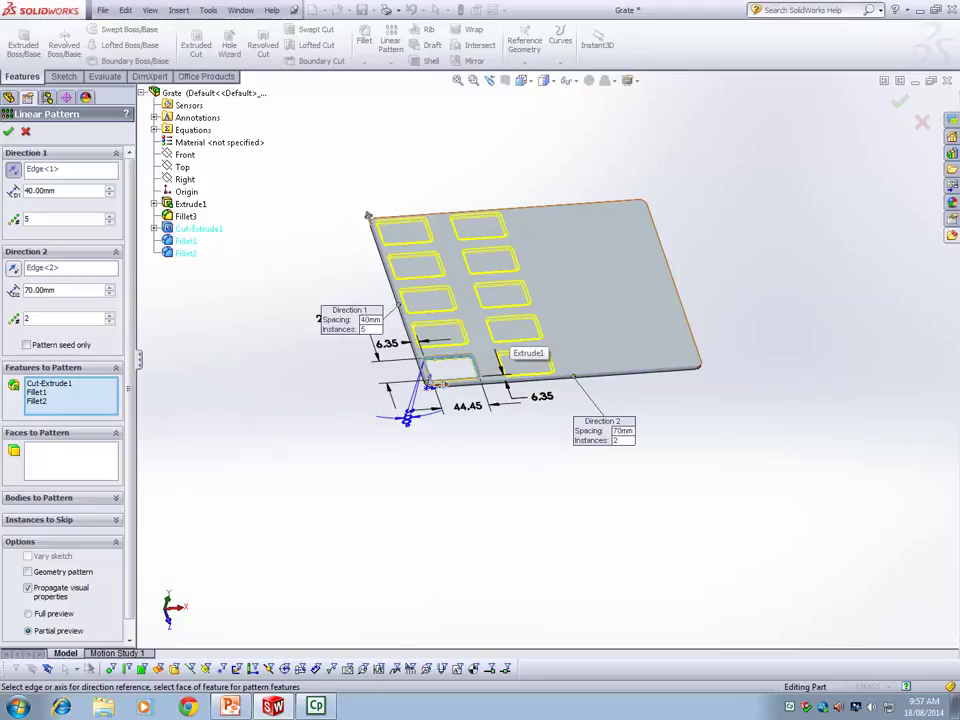
pyautogui.click(110, 315)
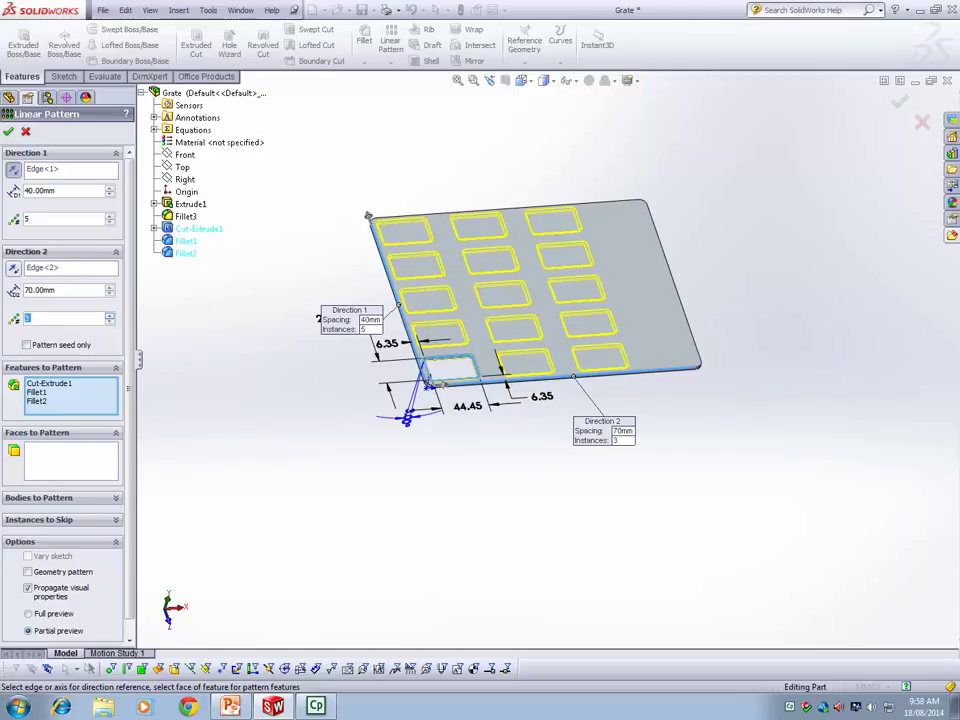
pyautogui.press('Return')
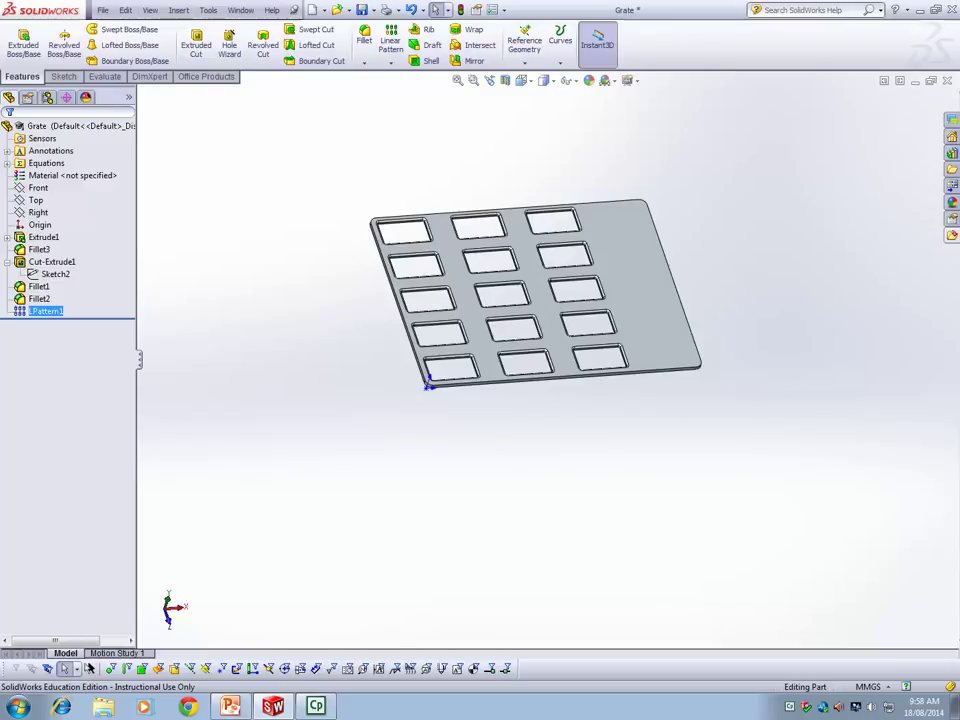
# Step: Open the Circular_Pattern part from the Lesson05 Case Study folder
pyautogui.hotkey('alt', 'f')
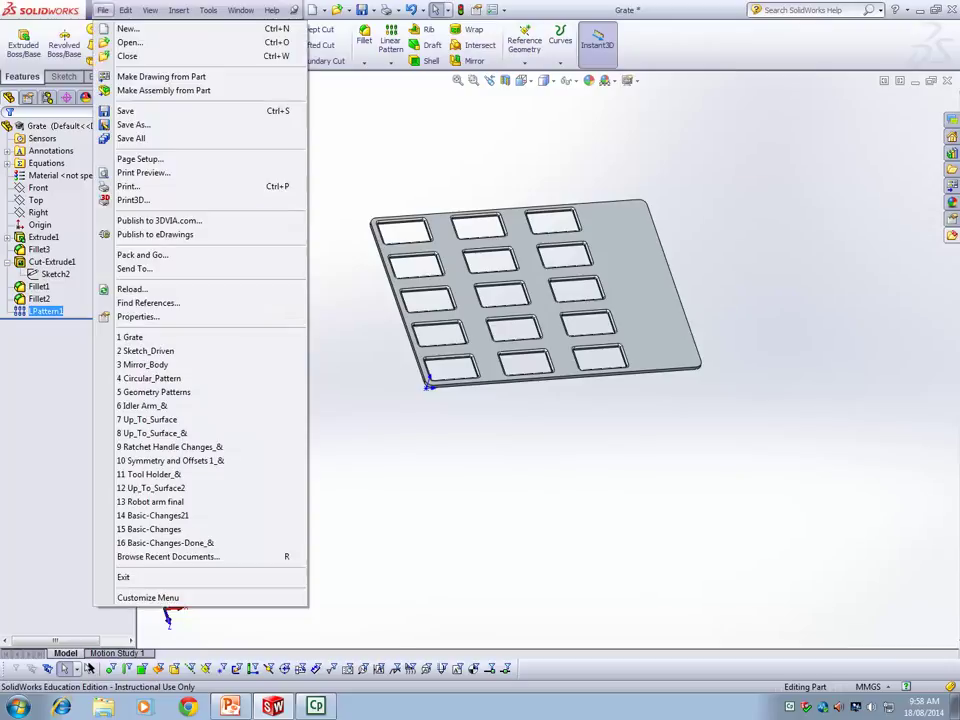
pyautogui.press('o')
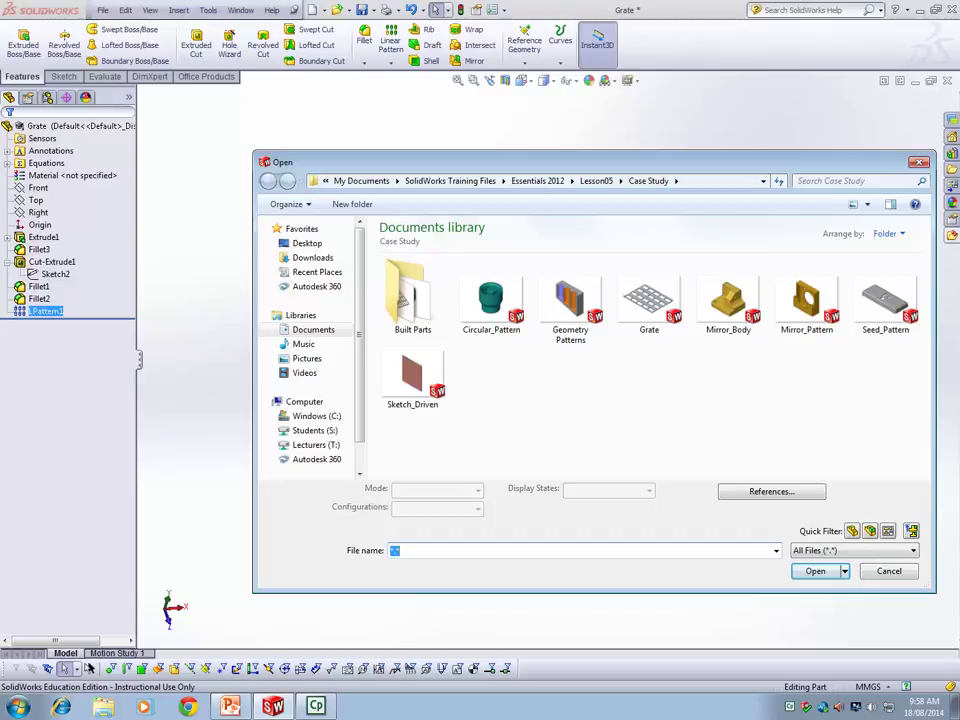
pyautogui.click(491, 300)
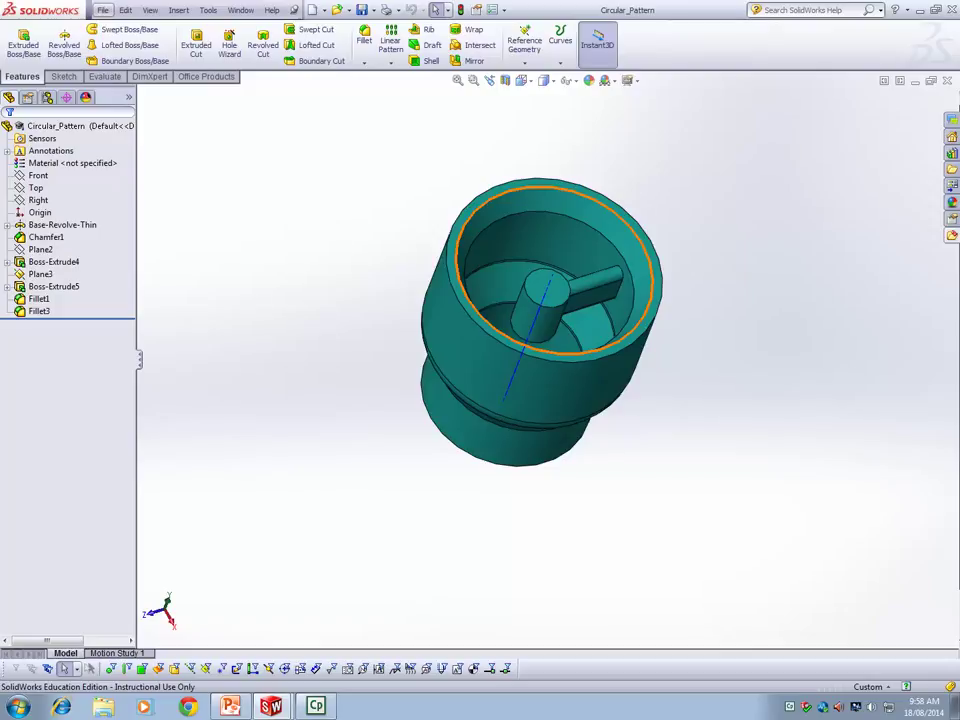
pyautogui.click(125, 10)
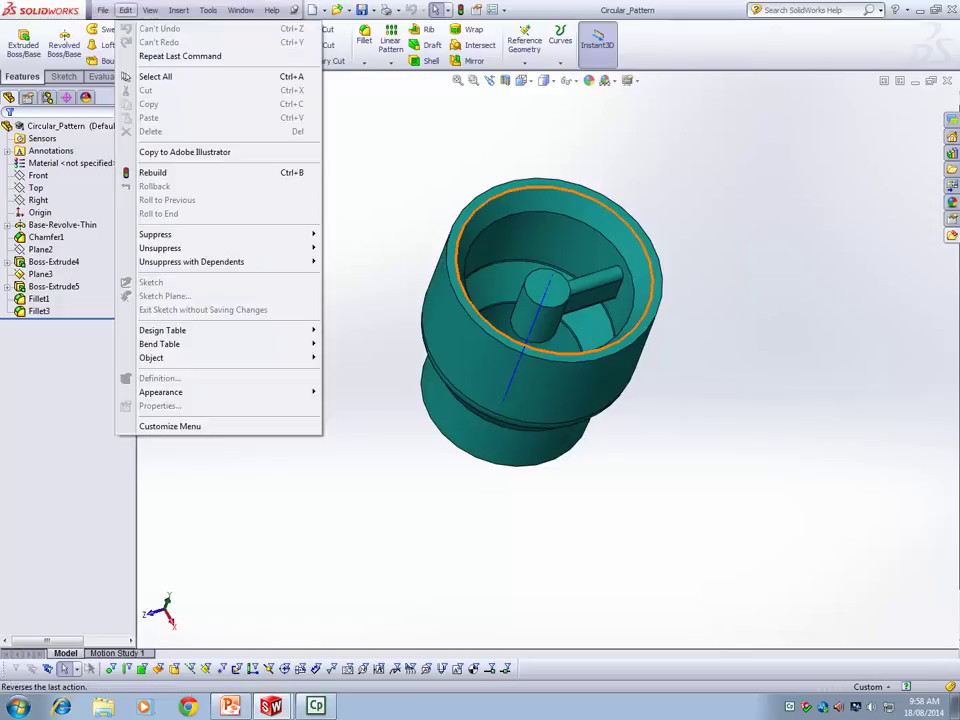
pyautogui.press('Escape')
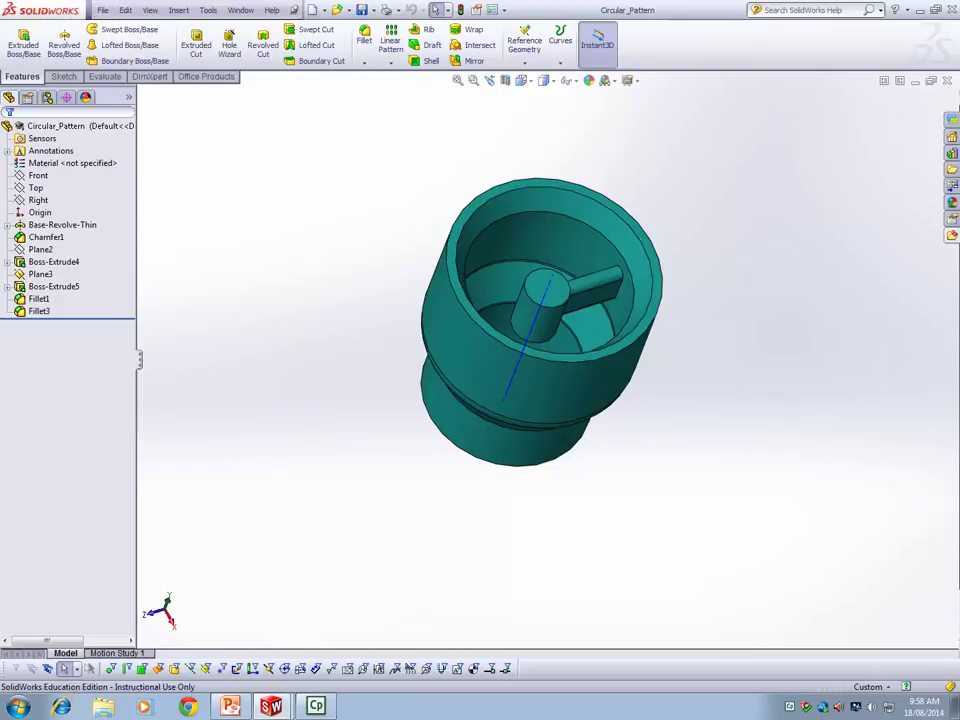
# Step: Examine the central hub and its rib by highlighting Boss-Extrude5, Boss-Extrude4, Fillet1 and Fillet3 one at a time
pyautogui.moveTo(605, 395); pyautogui.dragTo(607, 451, button='middle')
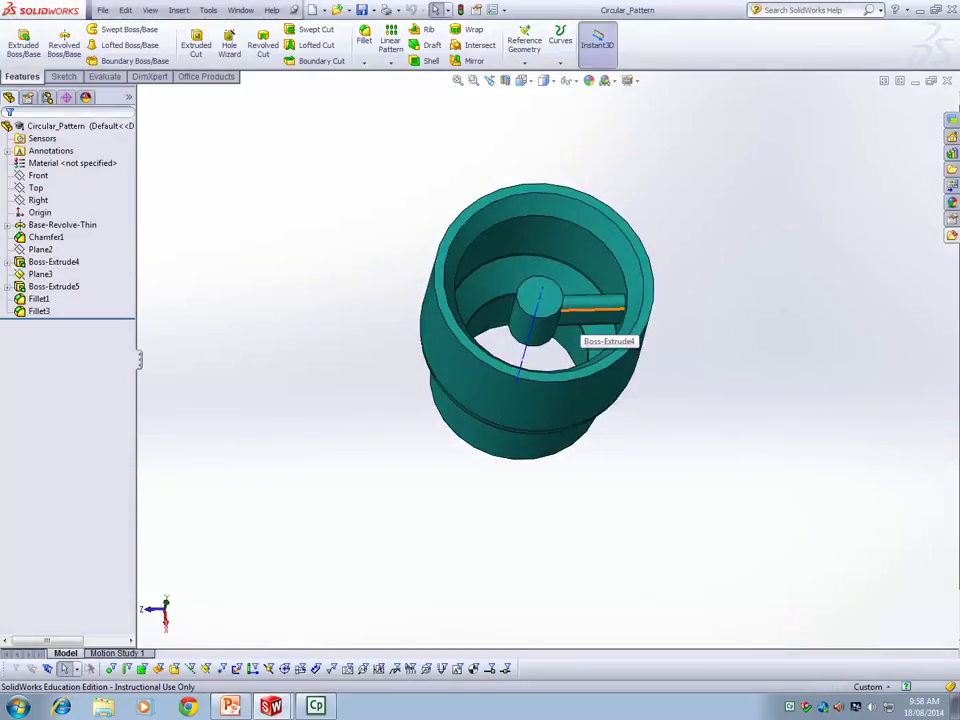
pyautogui.scroll(-3, 574, 340)
pyautogui.scroll(2, 545, 373)
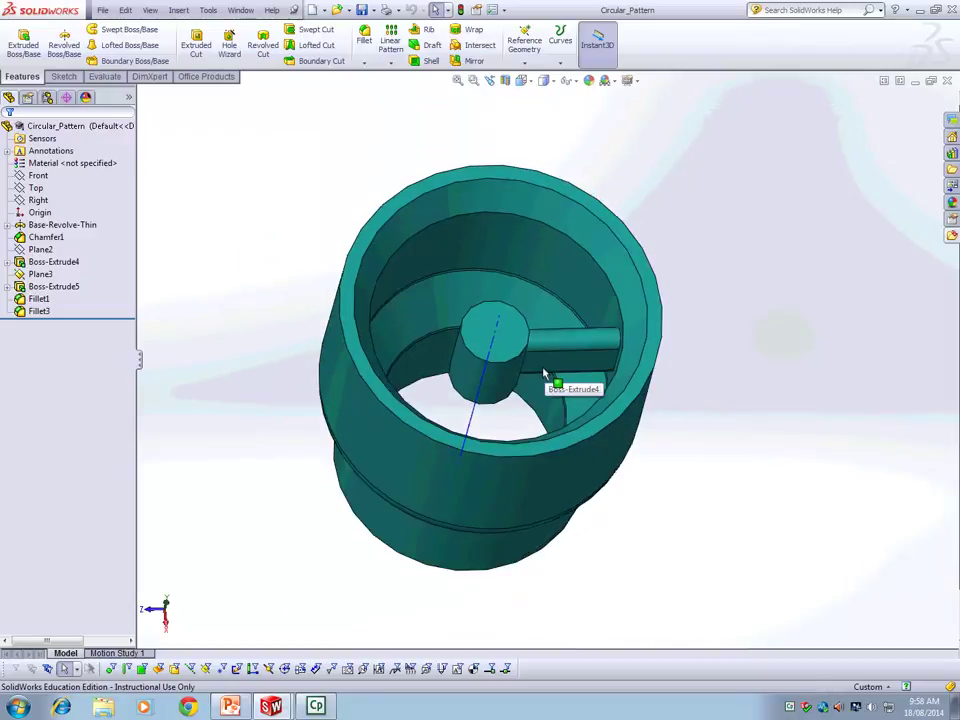
pyautogui.click(54, 287)
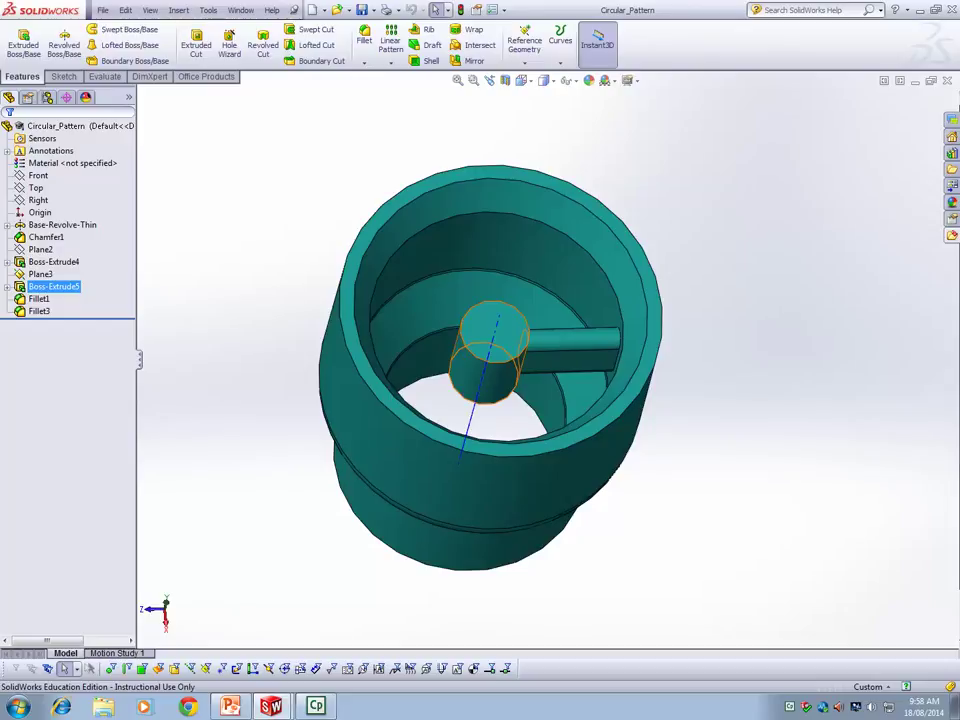
pyautogui.click(53, 261)
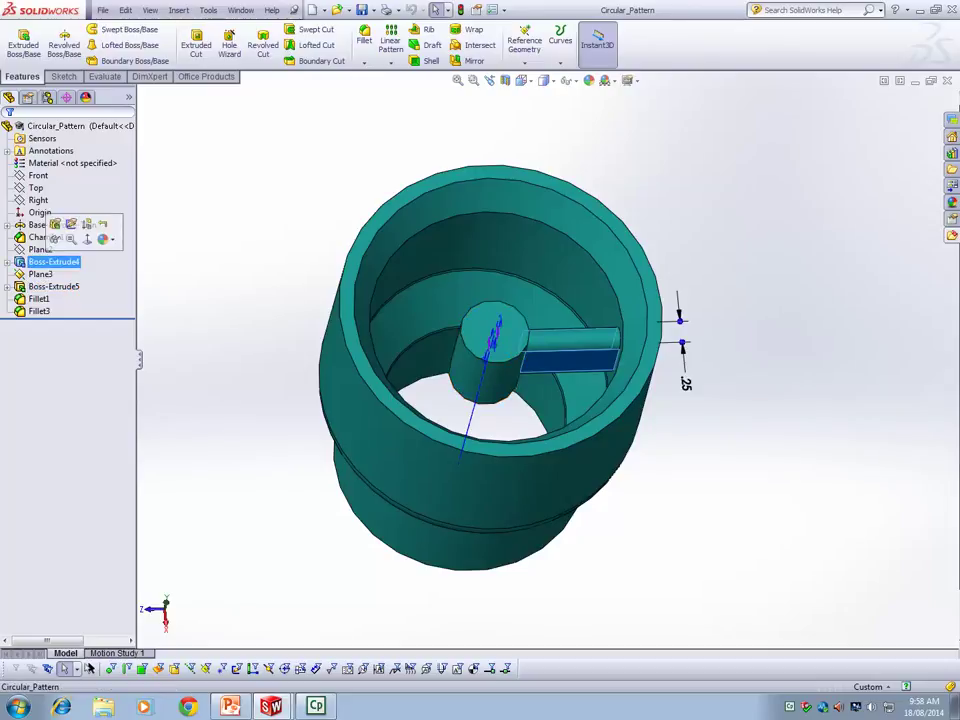
pyautogui.click(38, 298)
pyautogui.click(39, 311)
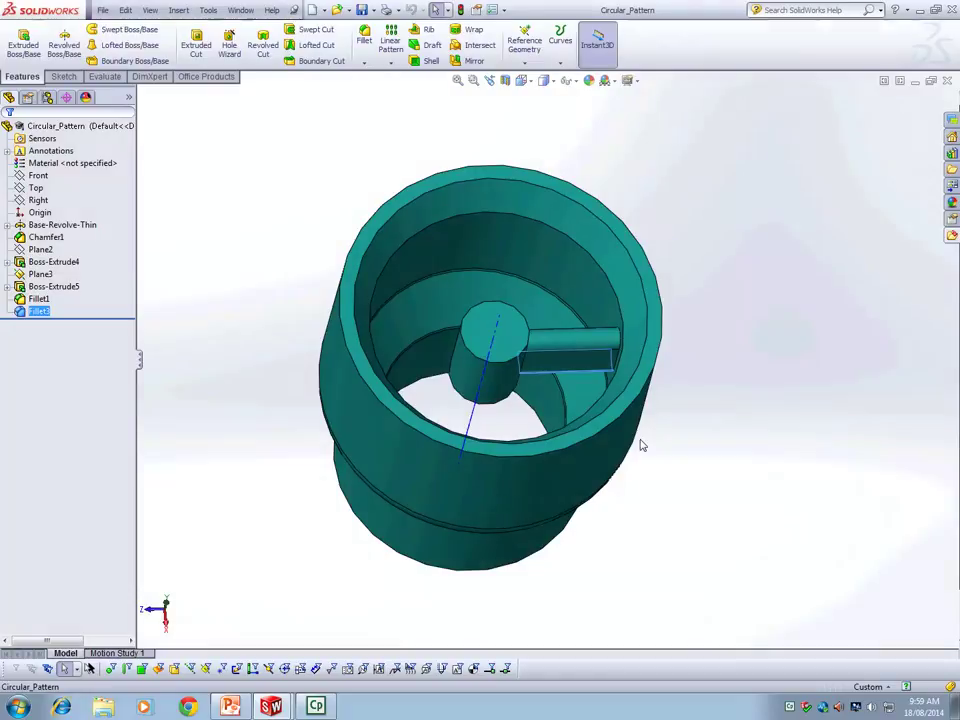
# Step: Start a circular pattern of Fillet3 and examine the temporary axis through the central hub from several angles
pyautogui.scroll(1, 640, 440)
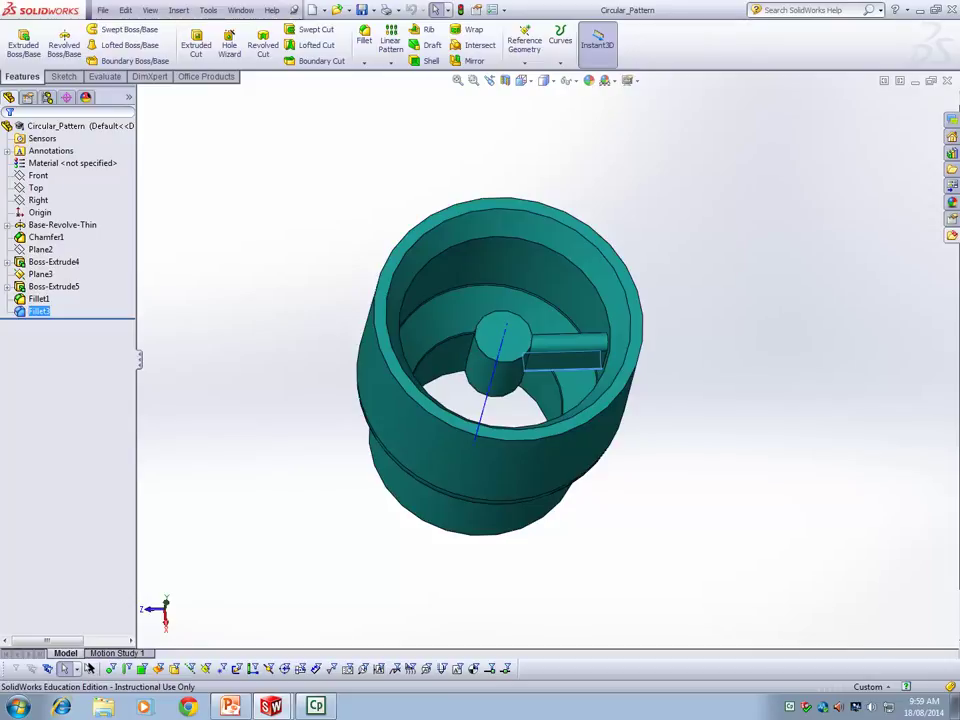
pyautogui.moveTo(640, 590); pyautogui.dragTo(714, 576, button='middle')
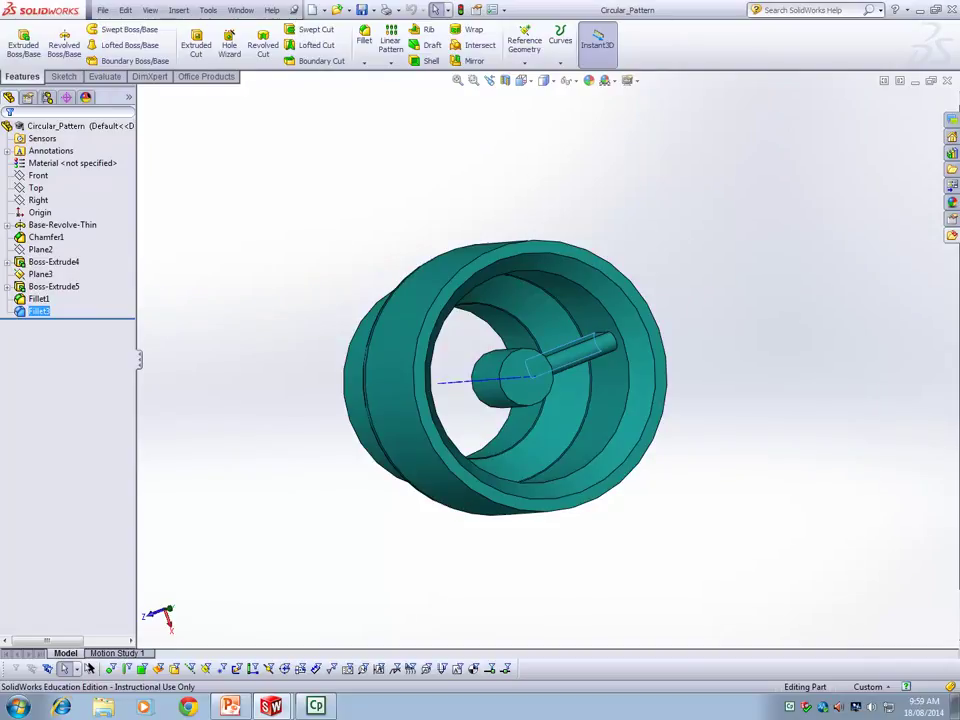
pyautogui.moveTo(700, 470); pyautogui.dragTo(703, 401, button='middle')
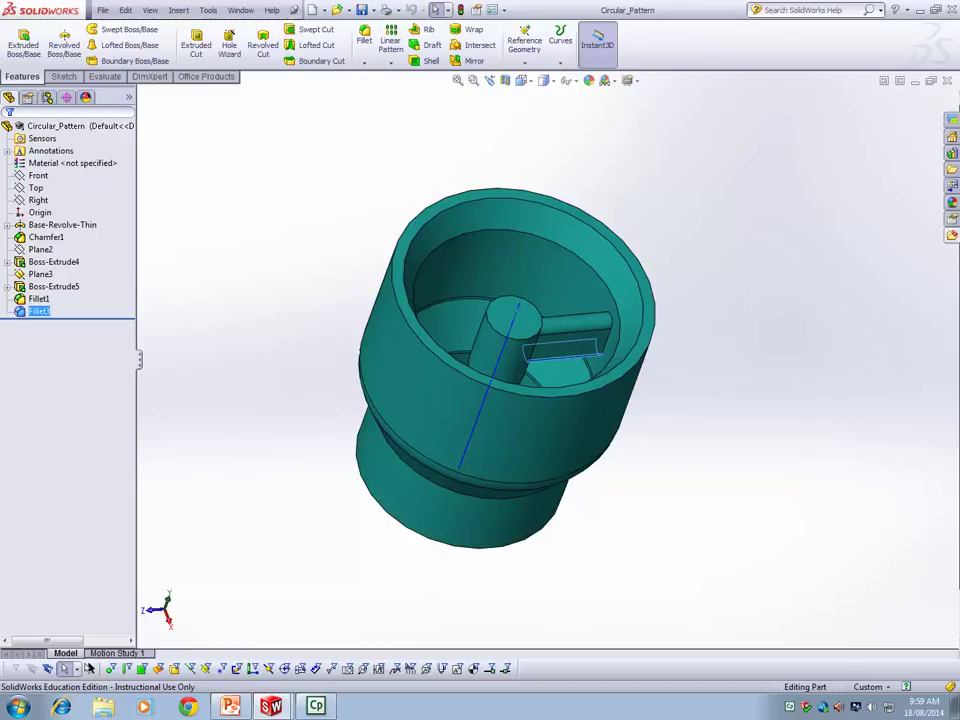
pyautogui.moveTo(708, 441); pyautogui.dragTo(718, 551, button='middle')
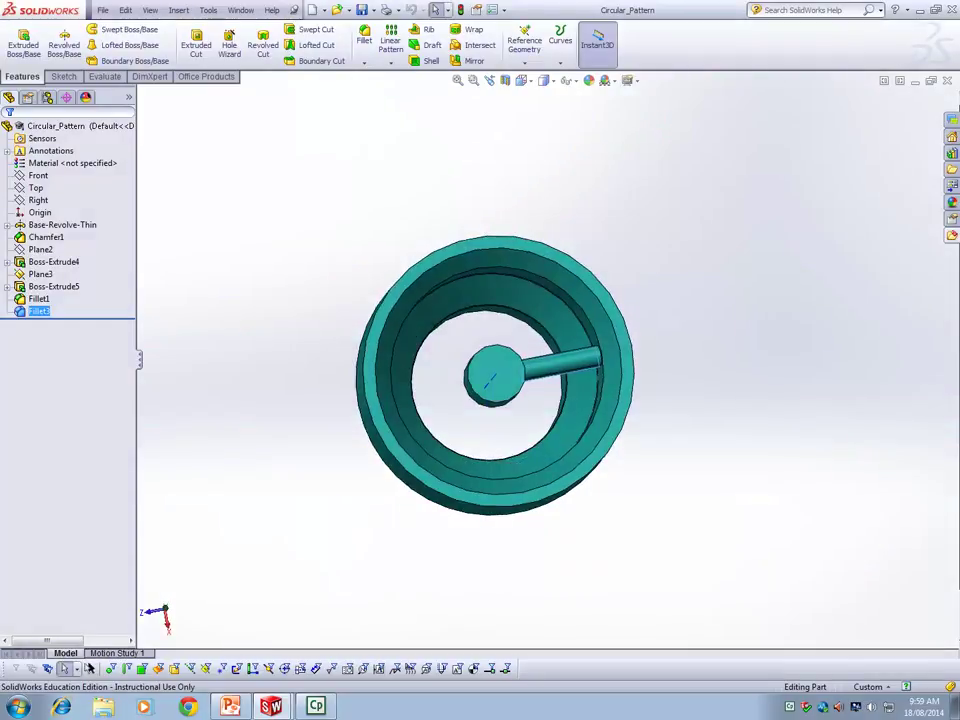
pyautogui.click(391, 62)
pyautogui.click(428, 86)
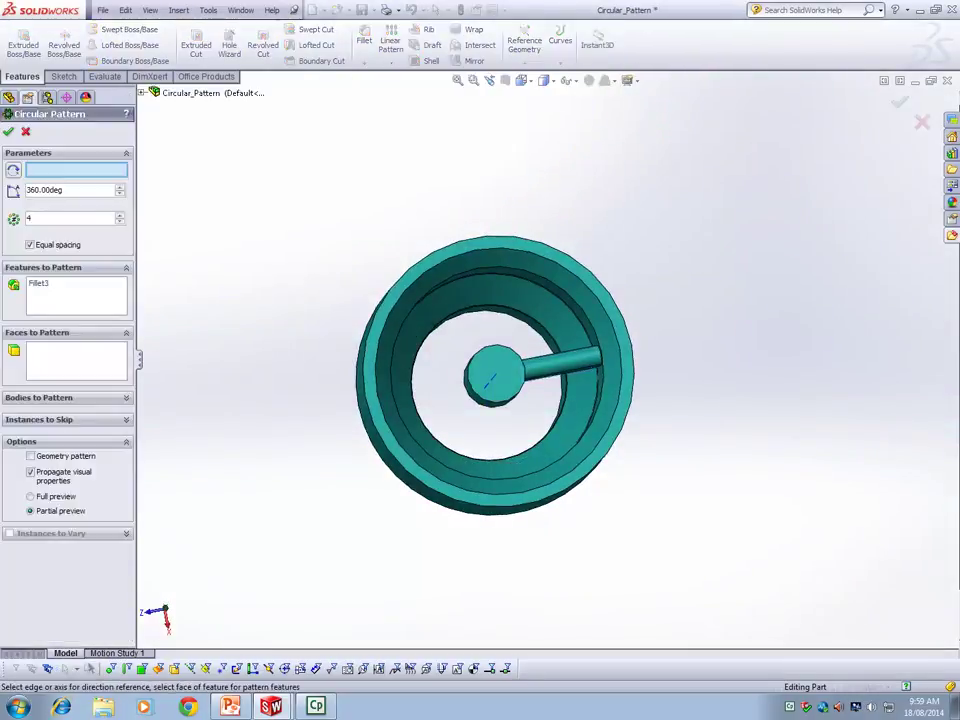
pyautogui.moveTo(218, 310); pyautogui.dragTo(245, 175, button='middle')
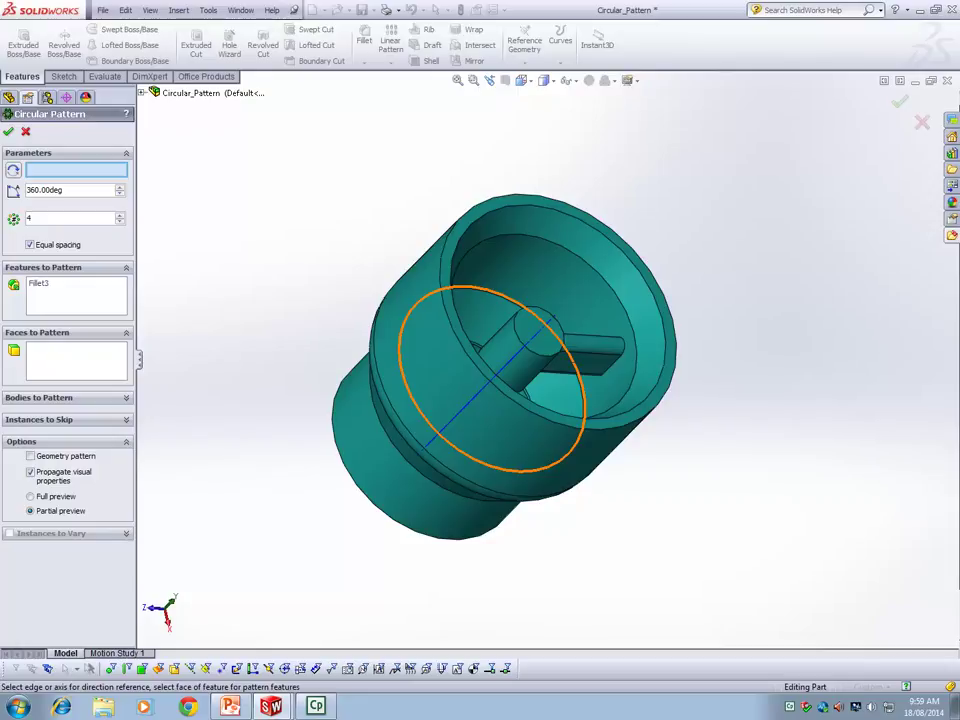
pyautogui.scroll(-3, 497, 349)
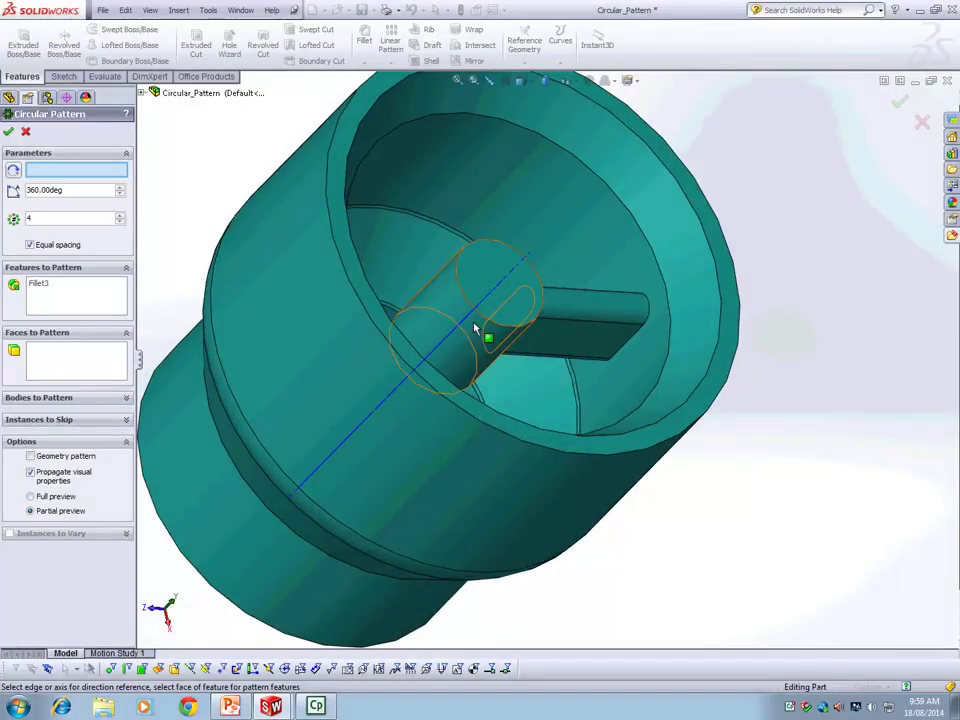
pyautogui.scroll(2, 467, 321)
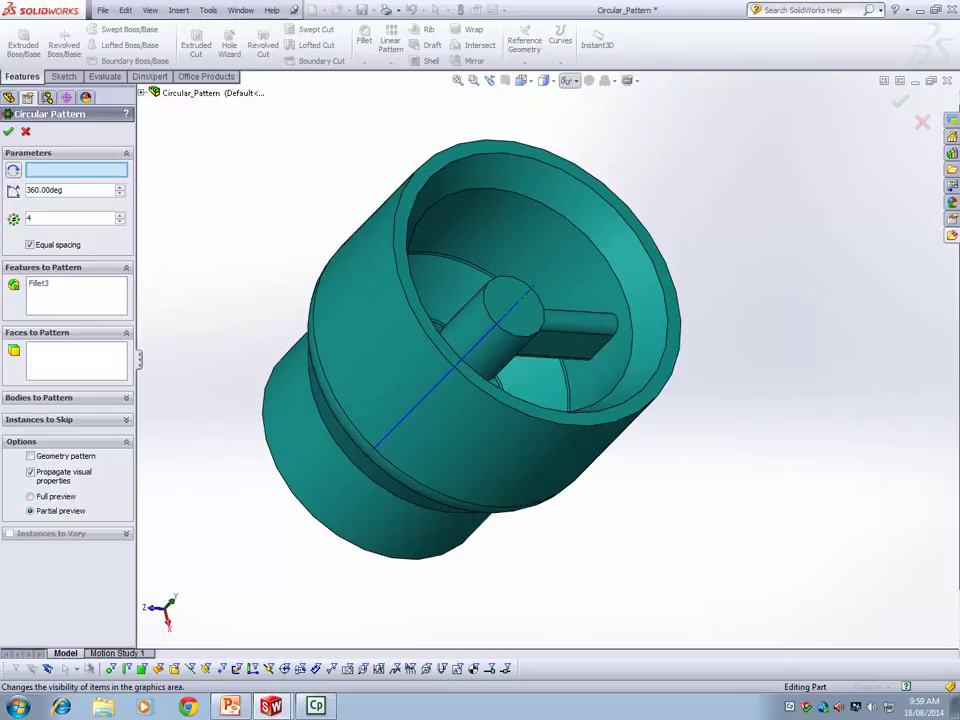
# Step: Hide the temporary axes and exit the circular pattern without creating it
pyautogui.click(570, 80)
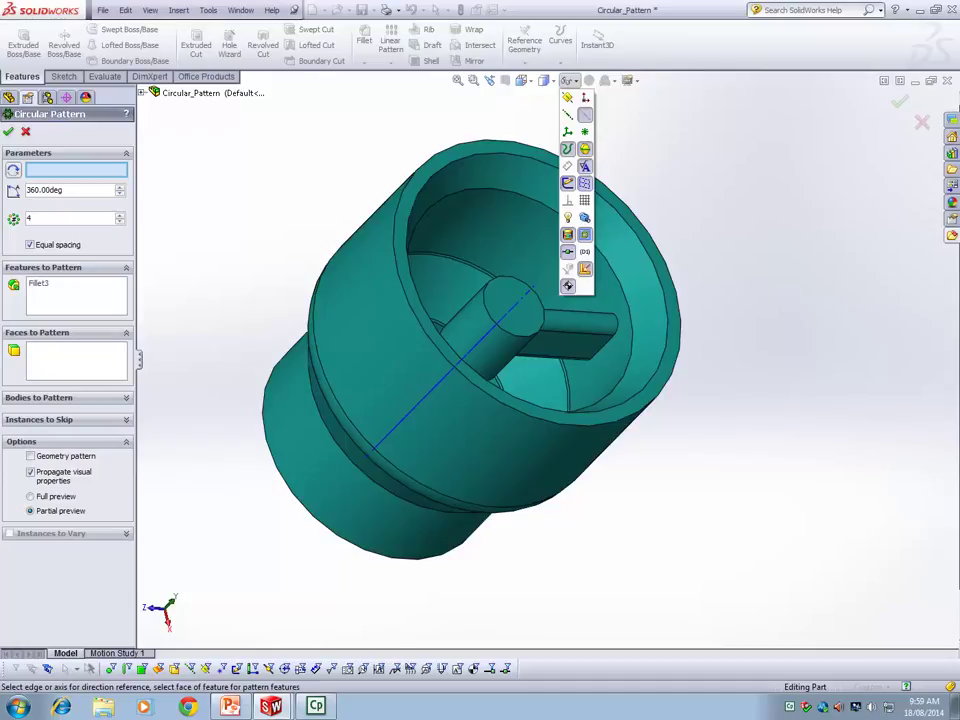
pyautogui.click(150, 10)
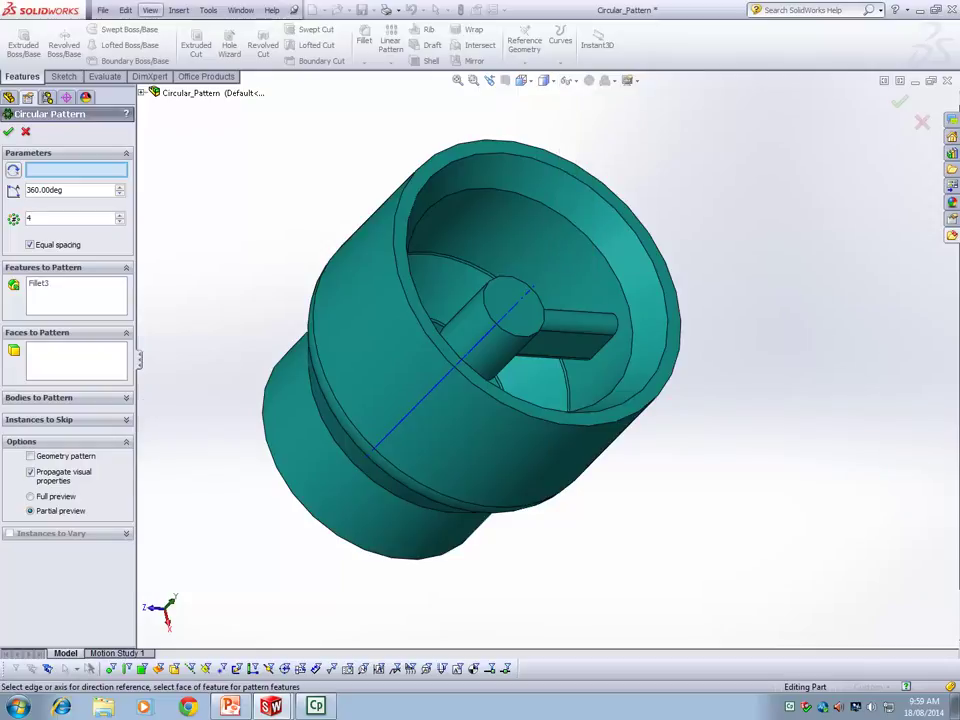
pyautogui.click(150, 10)
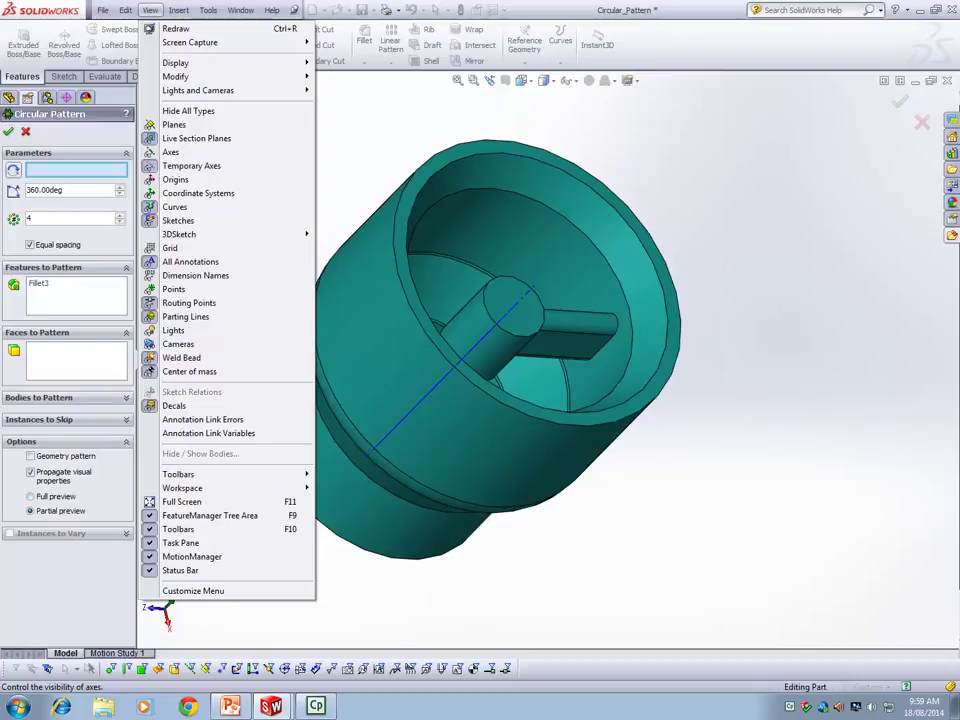
pyautogui.click(582, 322)
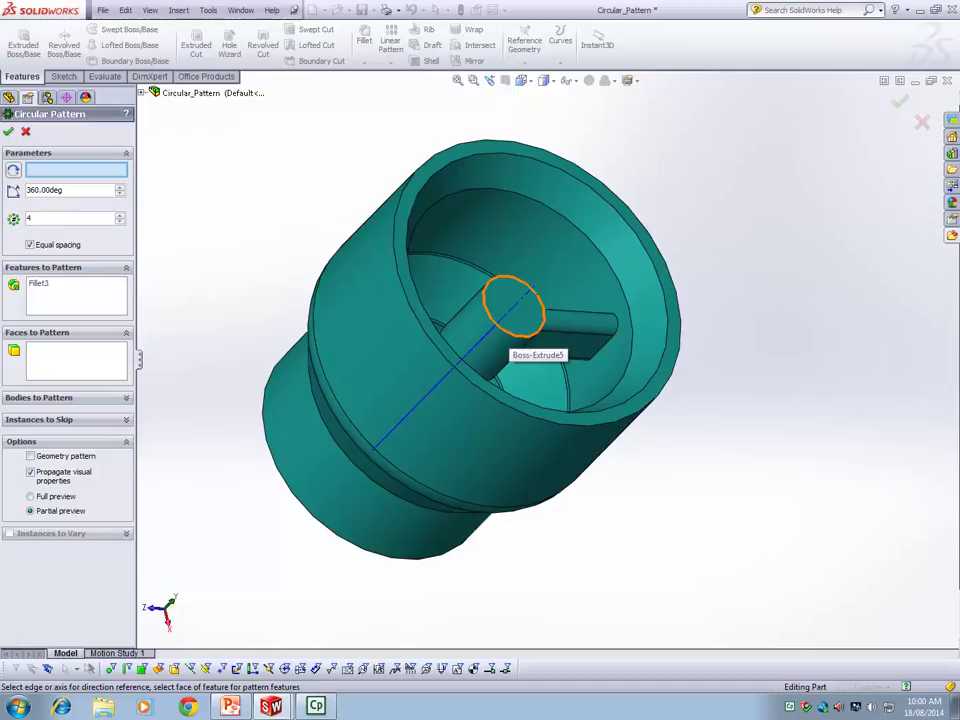
pyautogui.click(570, 80)
pyautogui.click(585, 115)
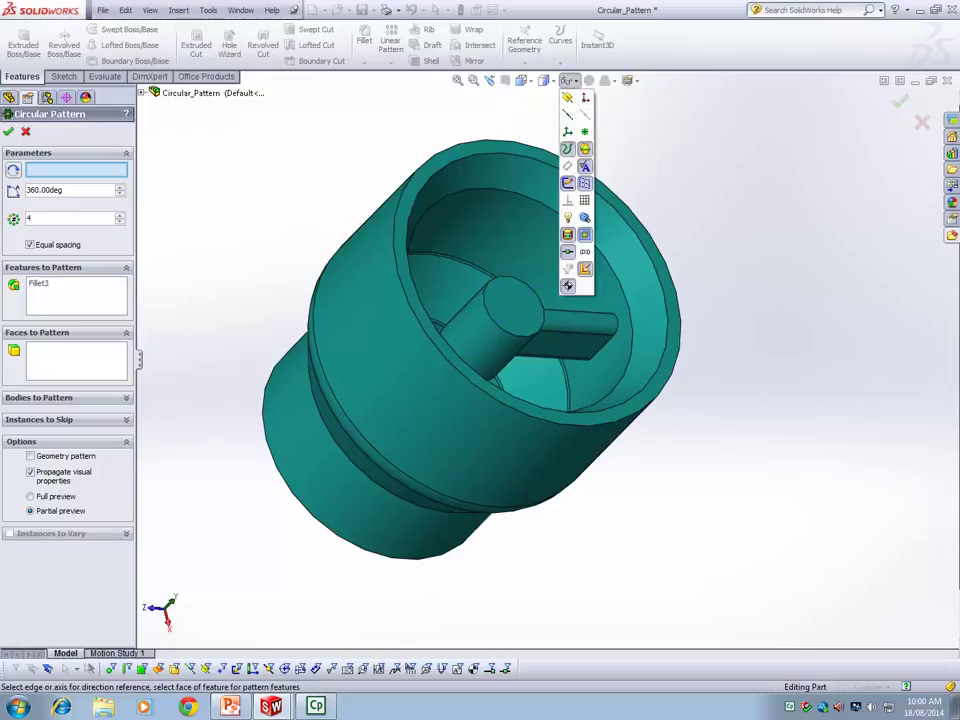
pyautogui.press('Escape')
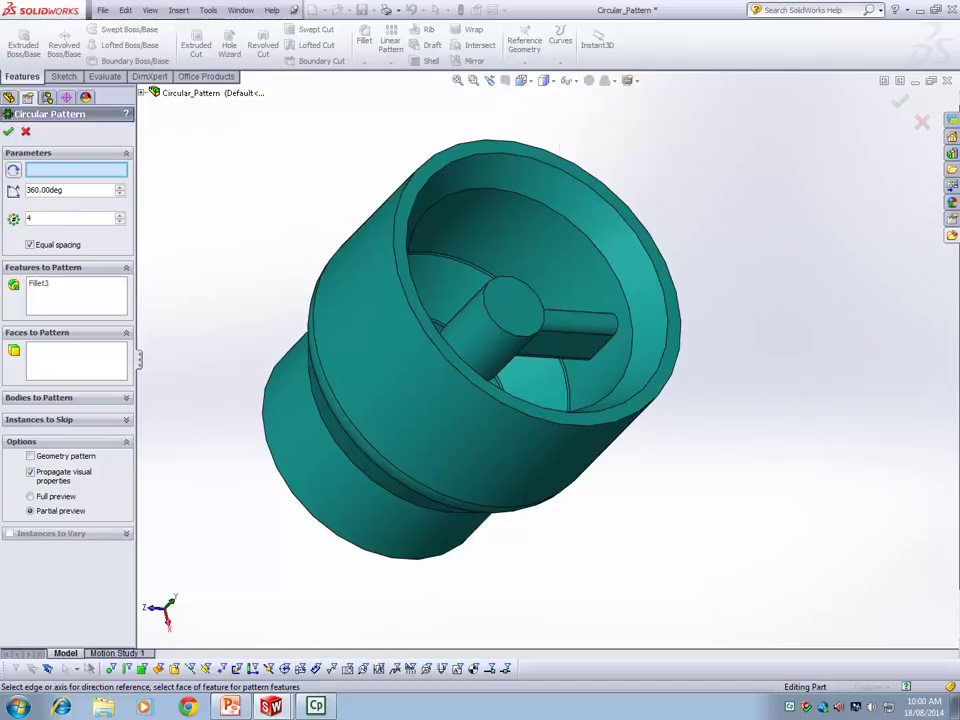
pyautogui.moveTo(372, 146); pyautogui.dragTo(319, 143, button='middle')
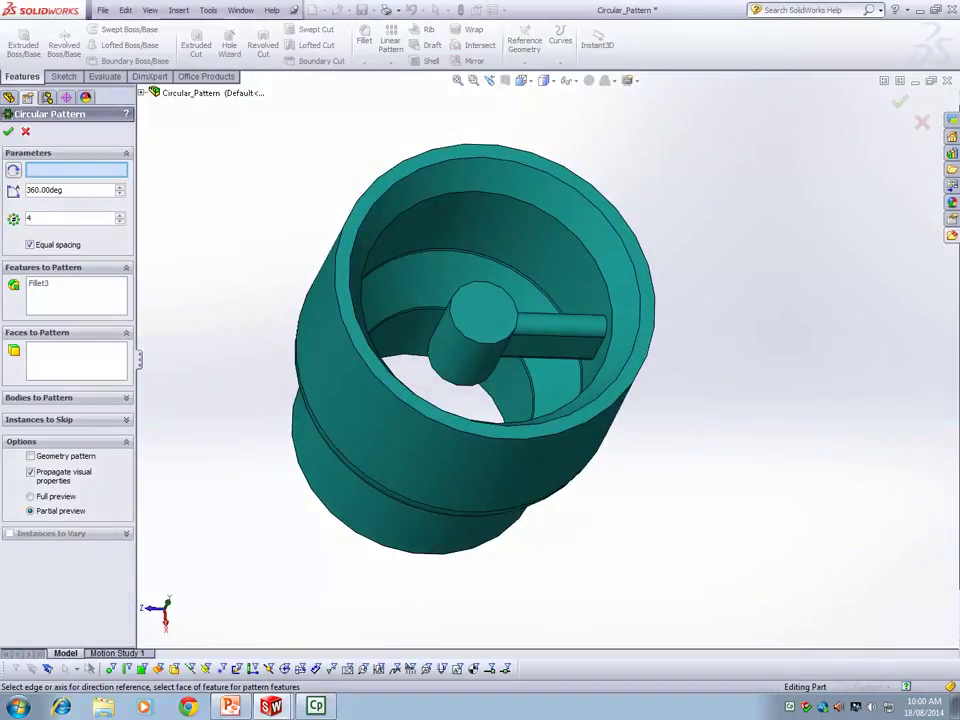
pyautogui.press('Escape')
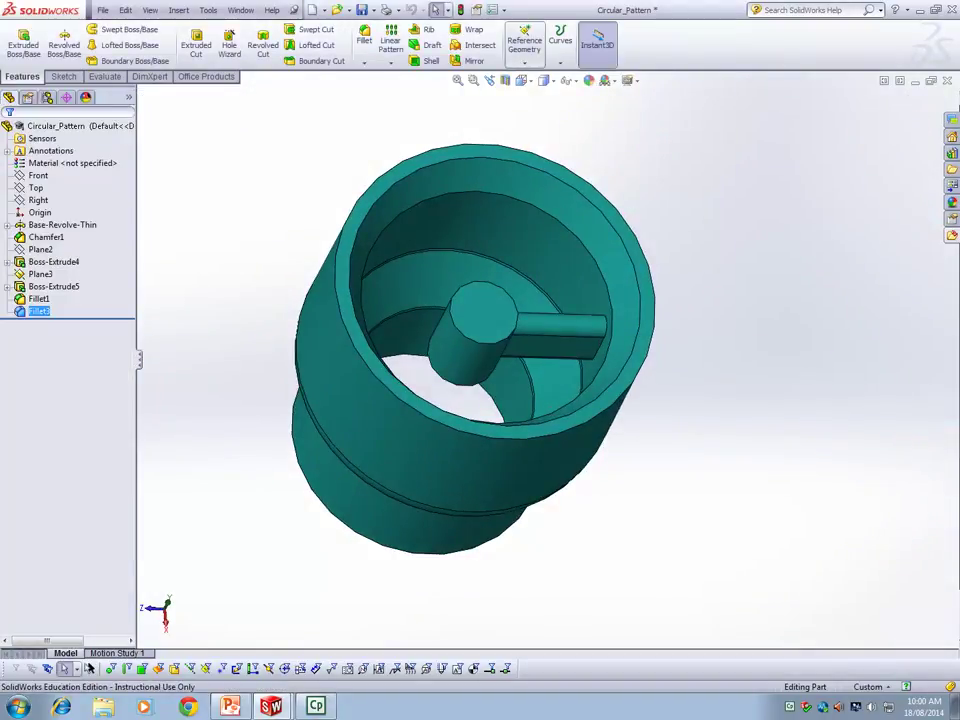
# Step: Create a reference axis through the central hub using its cylindrical side face, discarding any selection of its flat end face
pyautogui.click(525, 50)
pyautogui.click(537, 89)
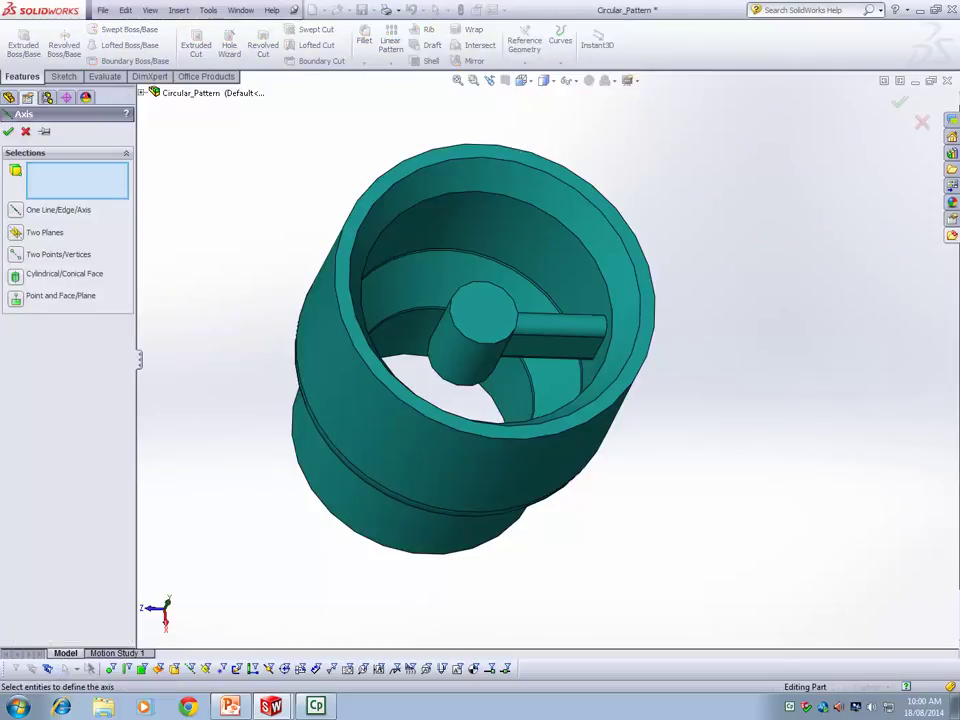
pyautogui.moveTo(468, 342); pyautogui.dragTo(518, 345, button='middle')
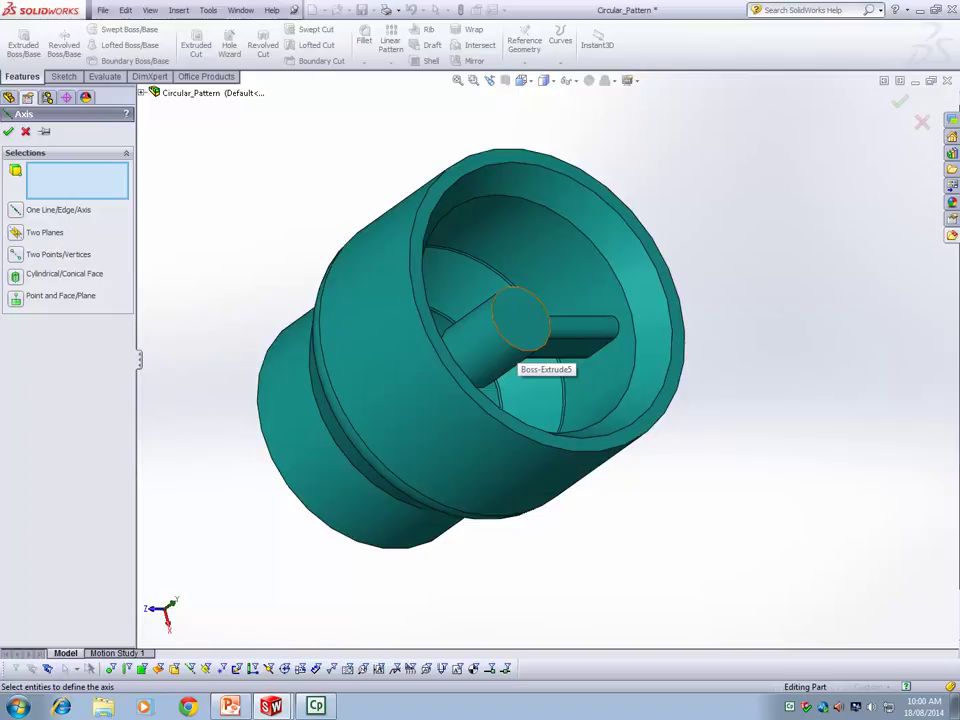
pyautogui.click(516, 340)
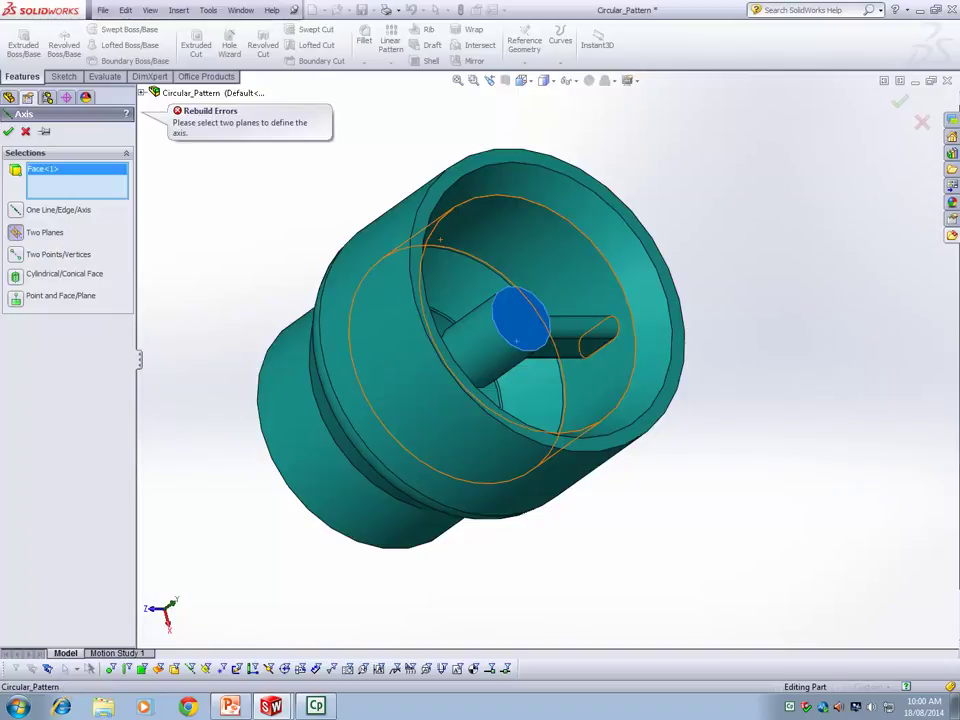
pyautogui.rightClick(45, 169)
pyautogui.click(82, 182)
pyautogui.moveTo(440, 240); pyautogui.dragTo(372, 422, button='middle')
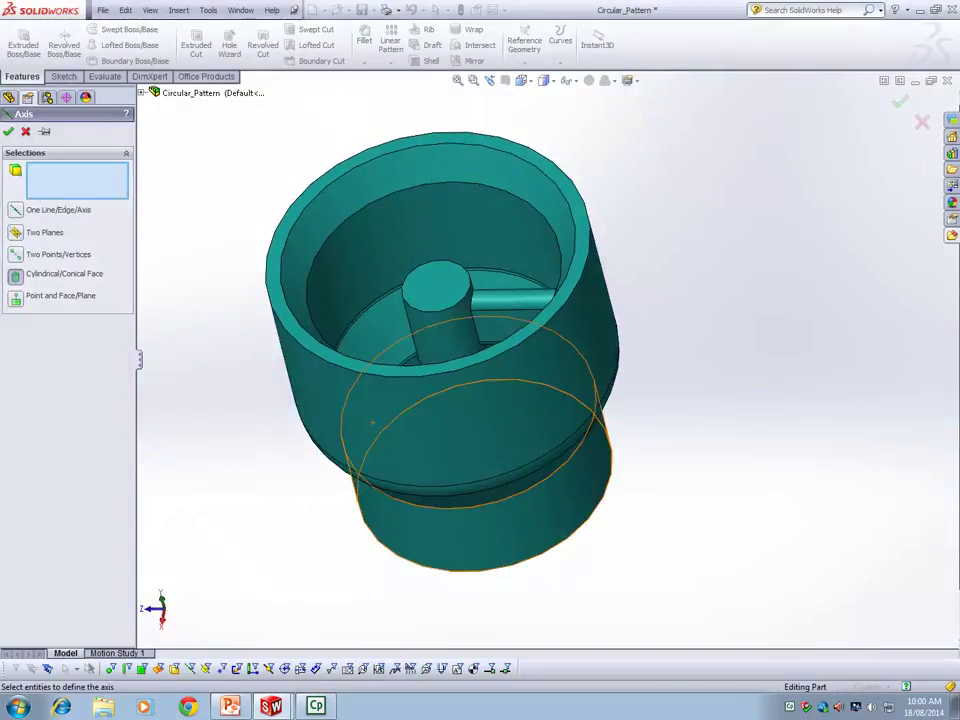
pyautogui.click(451, 316)
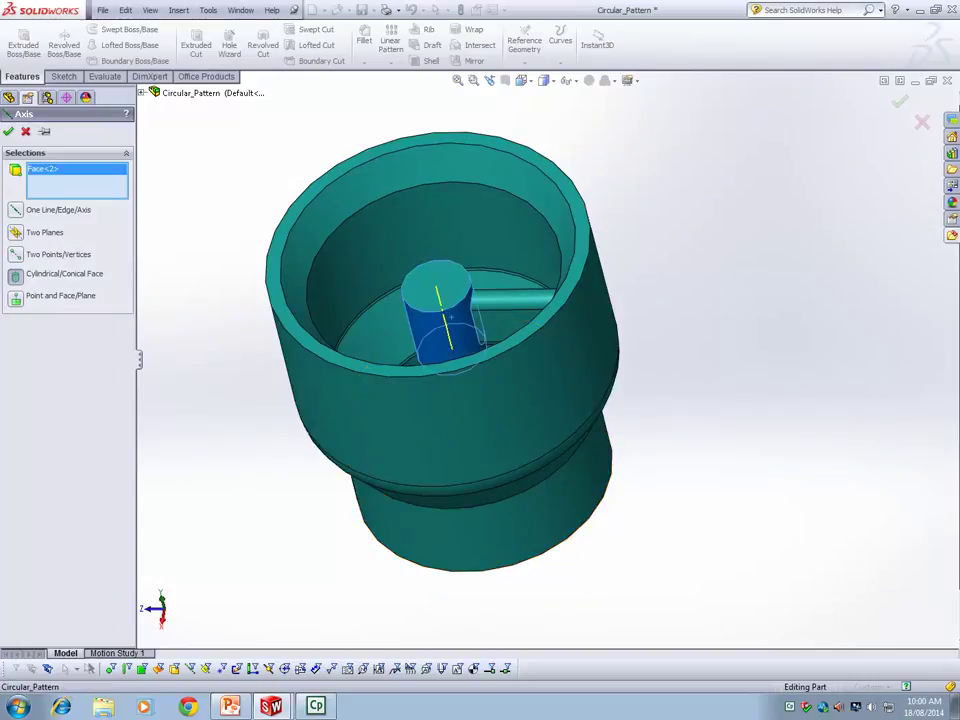
pyautogui.moveTo(451, 316); pyautogui.dragTo(279, 321, button='middle')
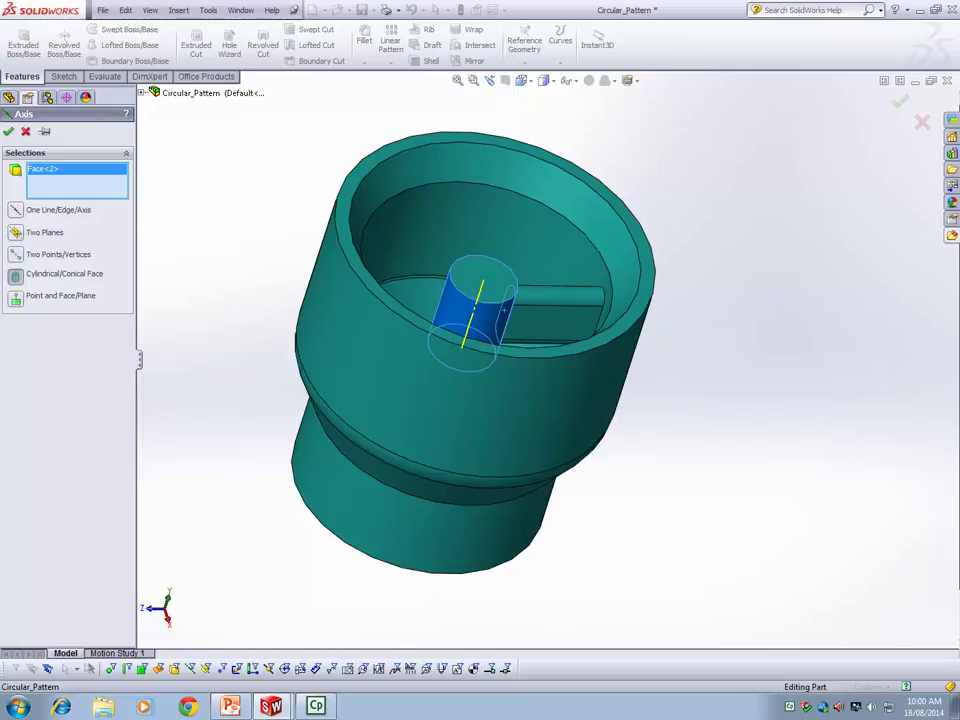
pyautogui.press('Return')
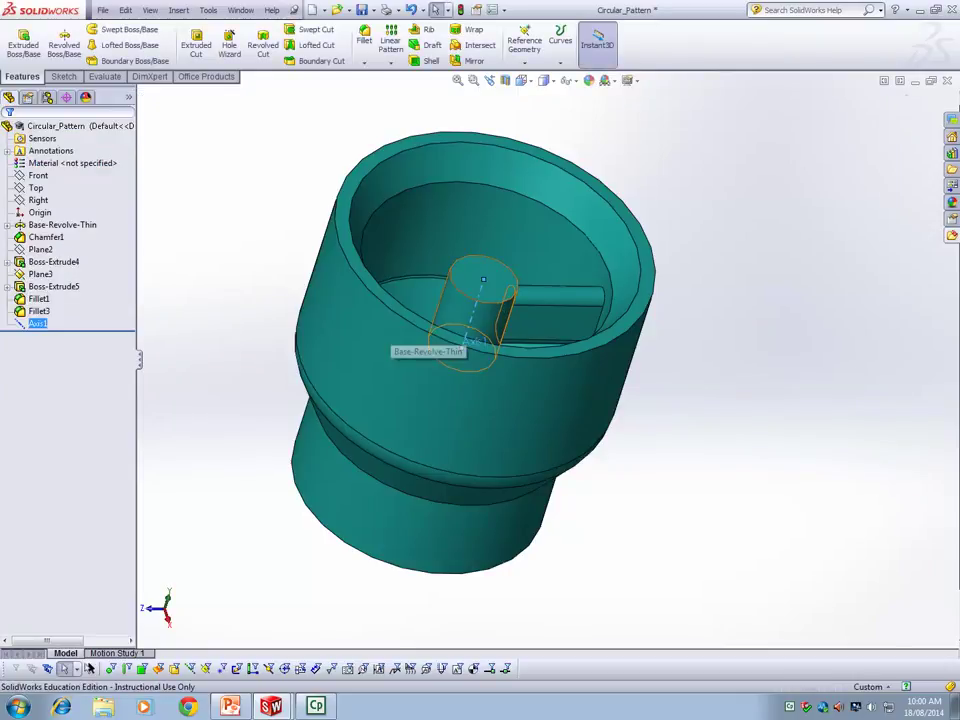
pyautogui.scroll(-5, 500, 335)
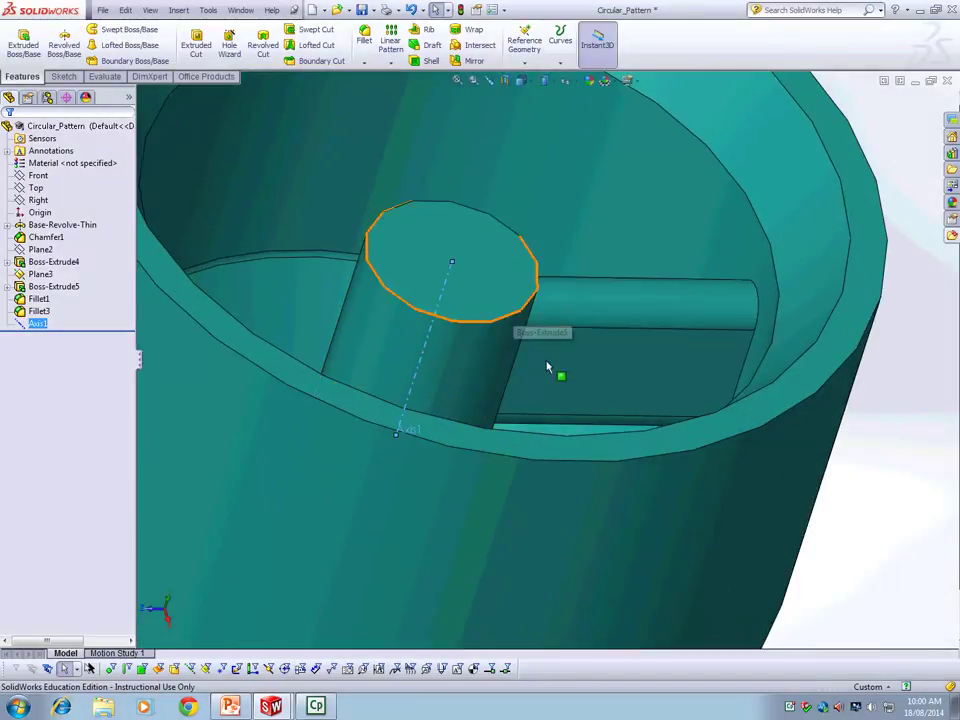
pyautogui.click(822, 442)
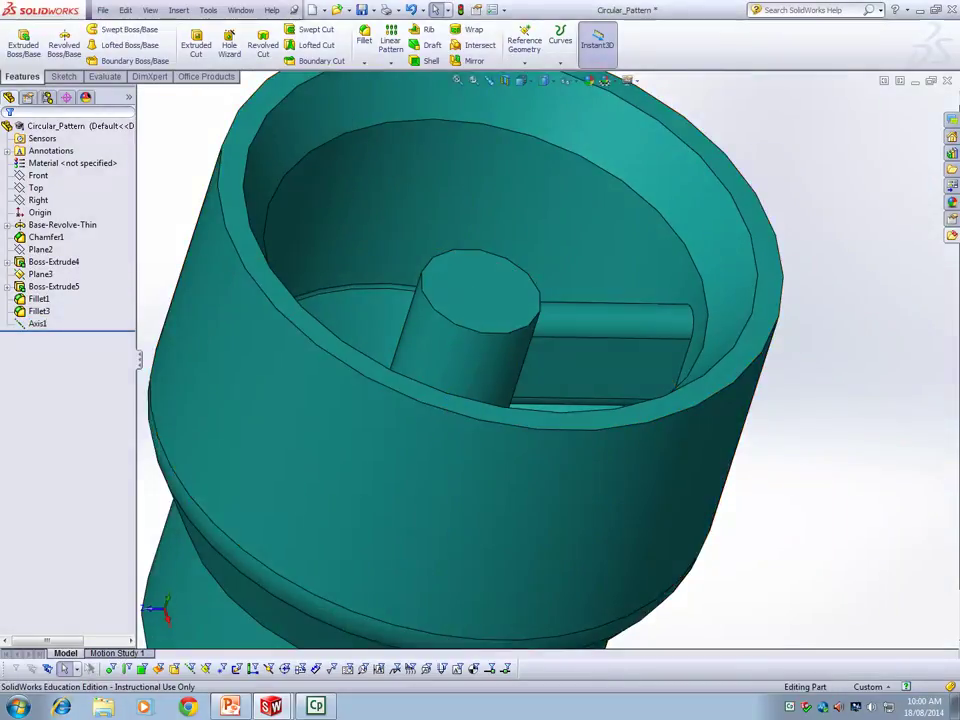
# Step: Set up a circular pattern about Axis1 with Boss-Extrude4, Fillet1 and Fillet3 as the features to pattern
pyautogui.scroll(3, 820, 446)
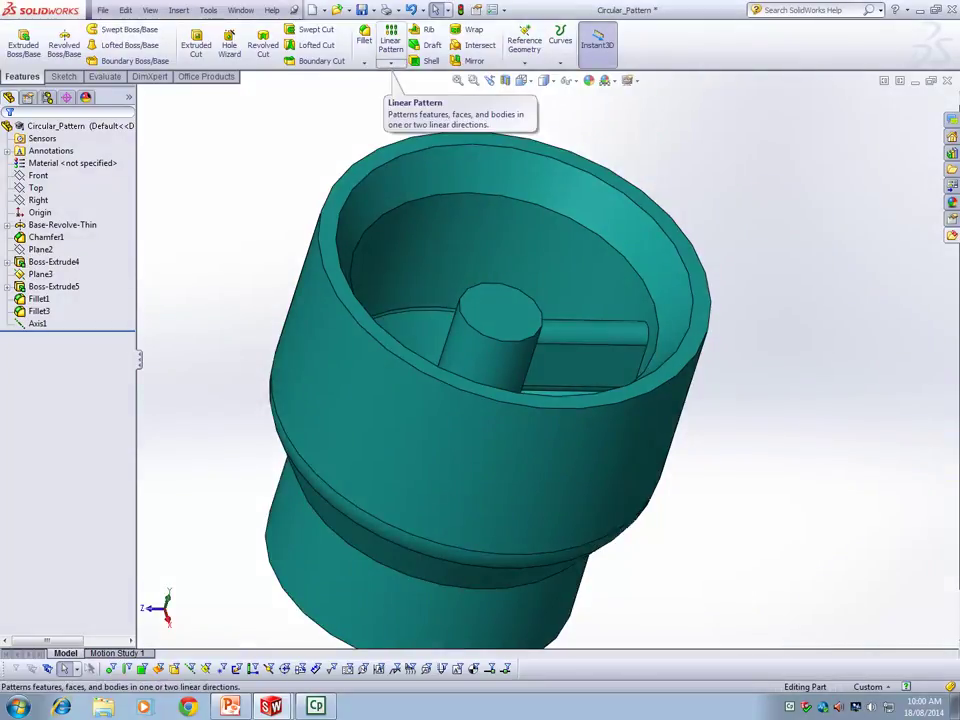
pyautogui.click(391, 62)
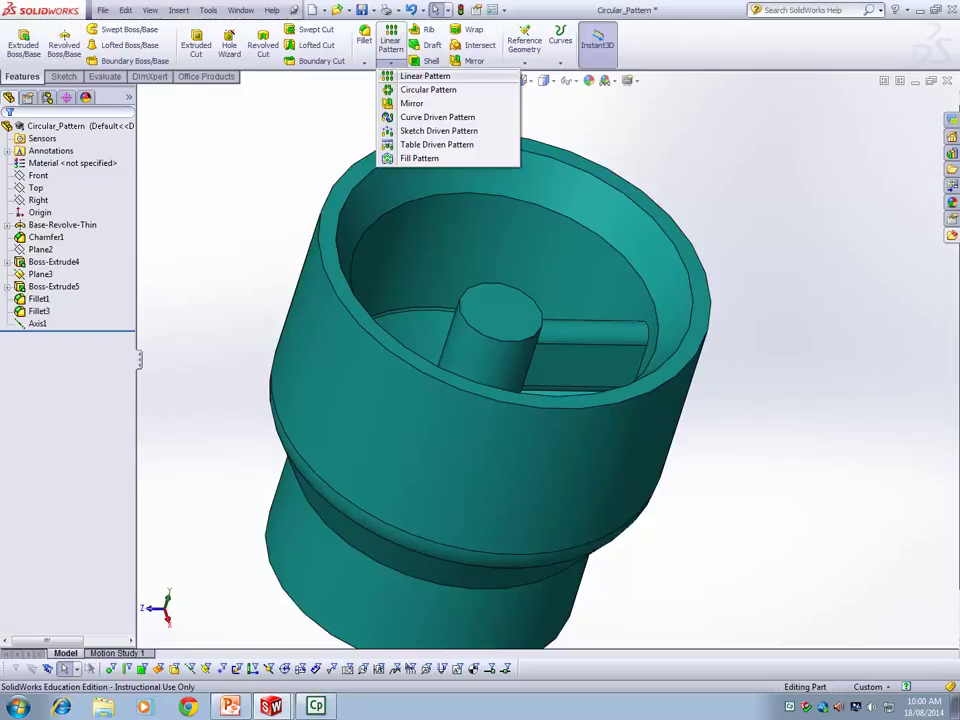
pyautogui.click(428, 89)
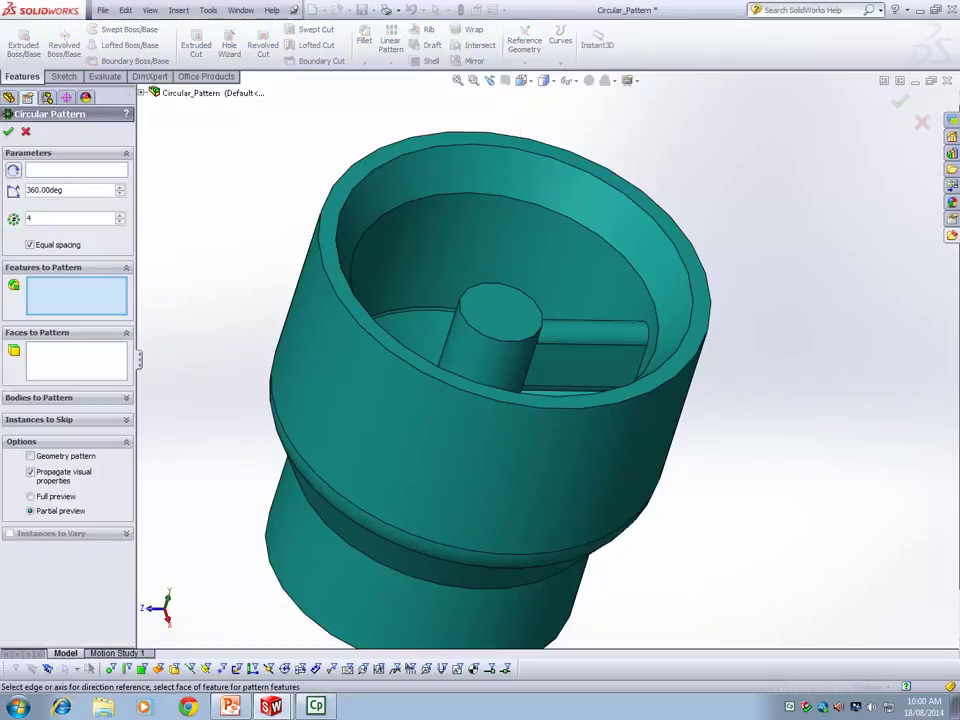
pyautogui.click(141, 93)
pyautogui.click(184, 290)
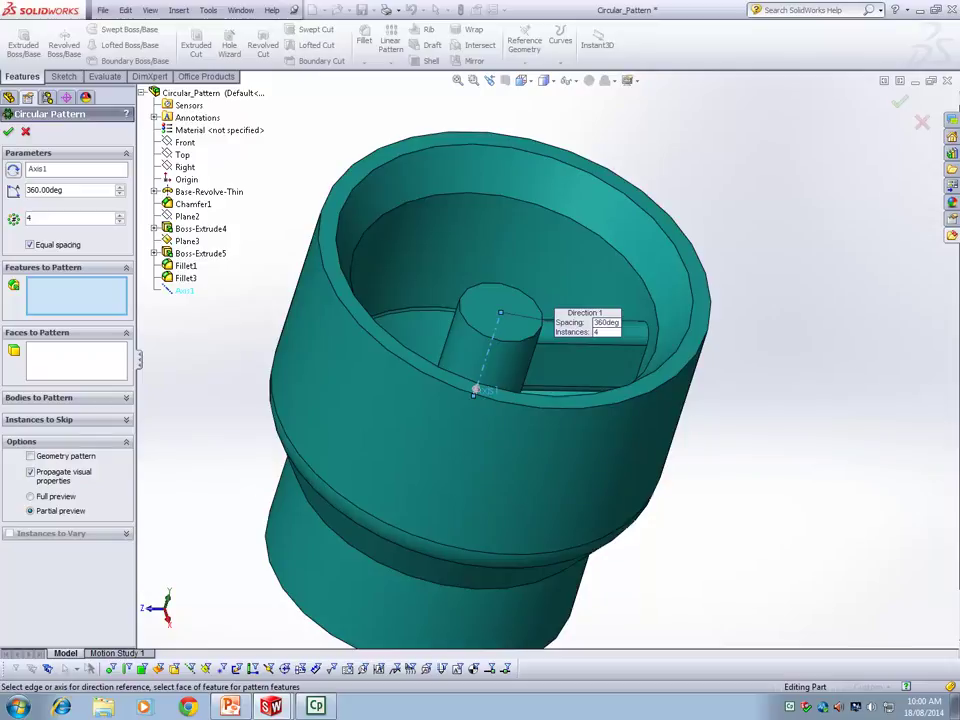
pyautogui.click(200, 228)
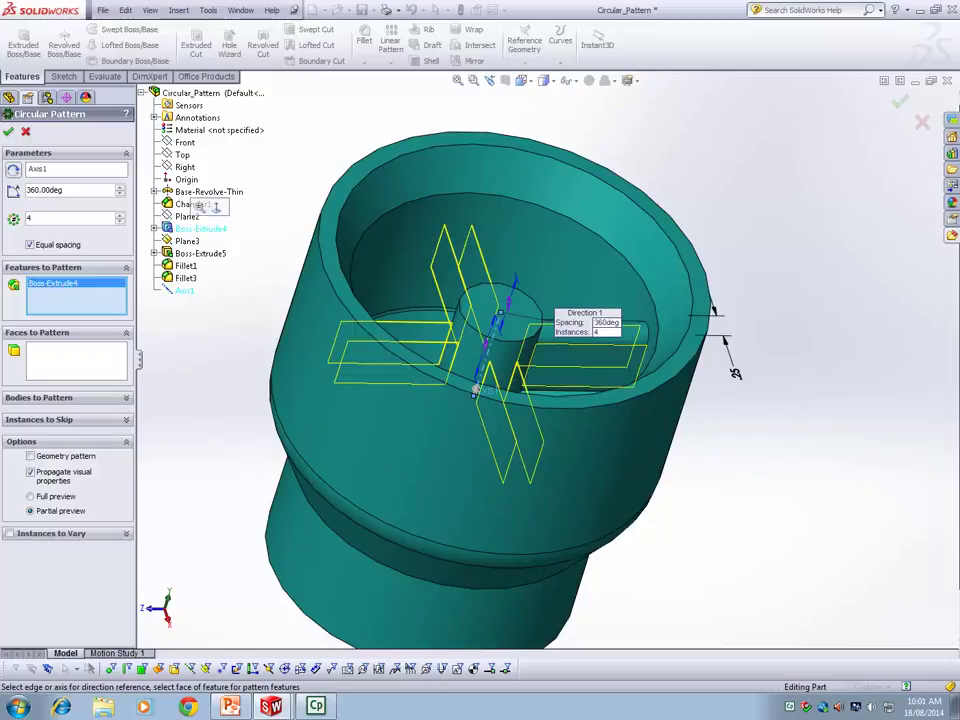
pyautogui.click(185, 265)
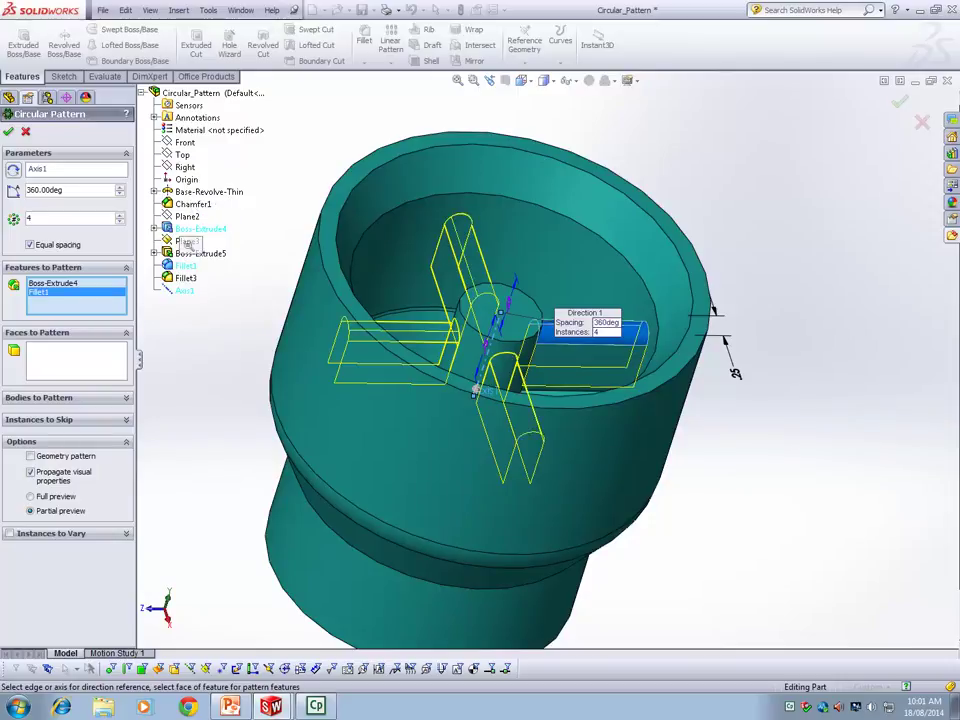
pyautogui.click(185, 278)
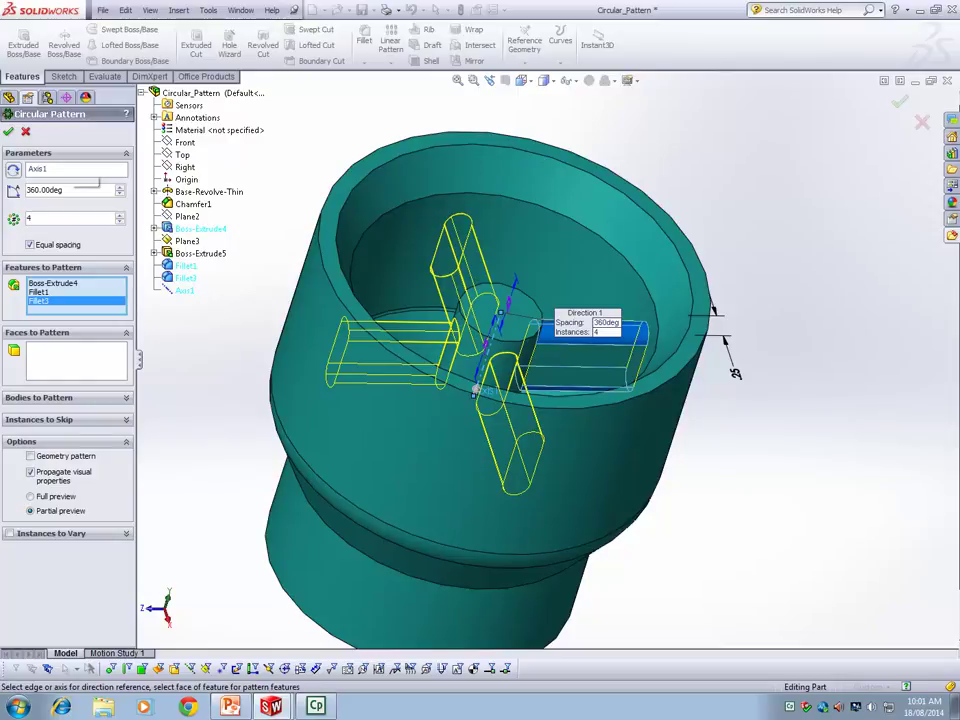
# Step: Try skipping the circular-pattern instance opposite the original rib and clear the skip selection
pyautogui.click(126, 420)
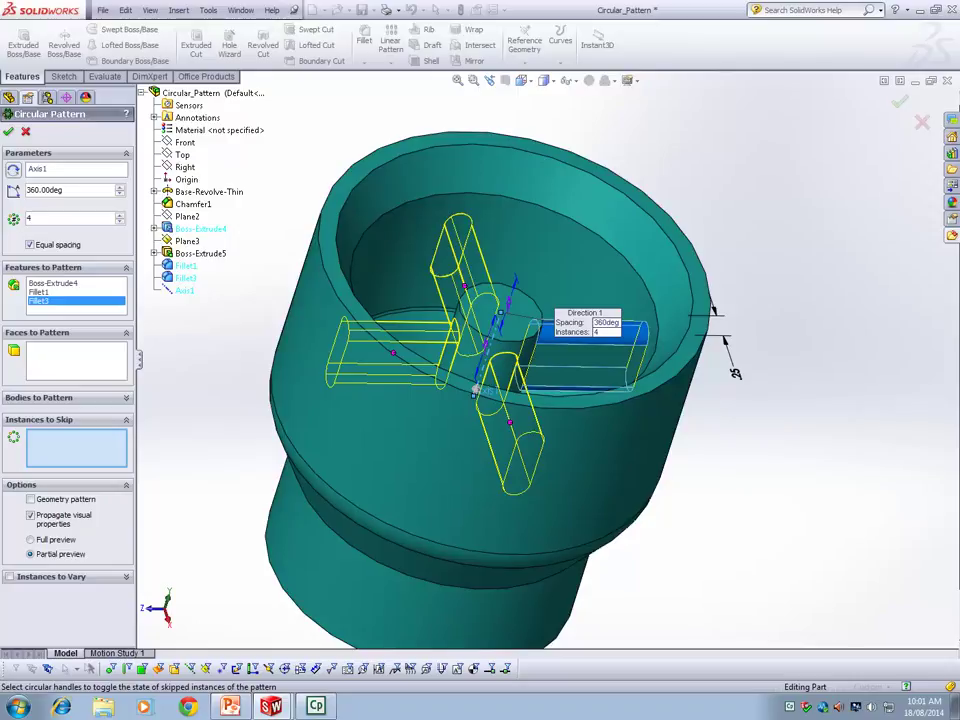
pyautogui.click(393, 352)
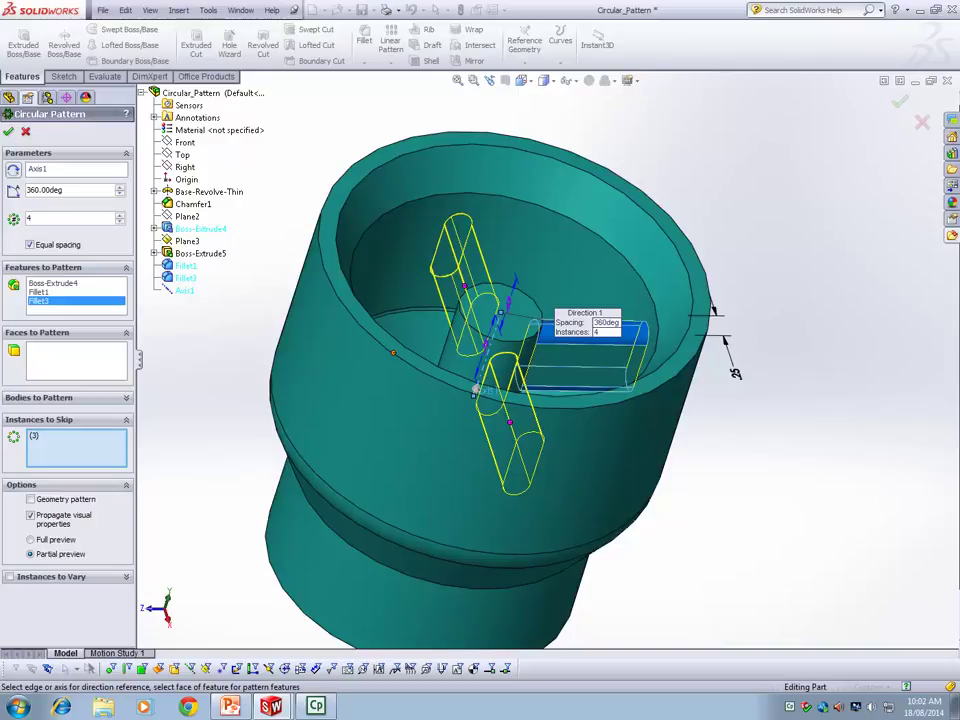
pyautogui.rightClick(56, 435)
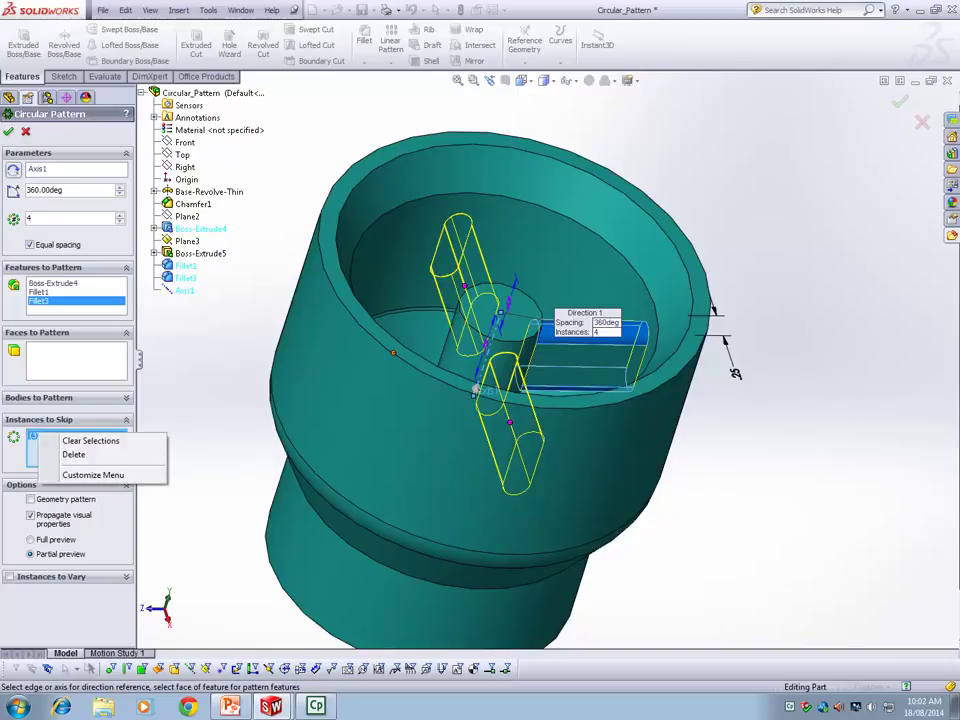
pyautogui.click(90, 440)
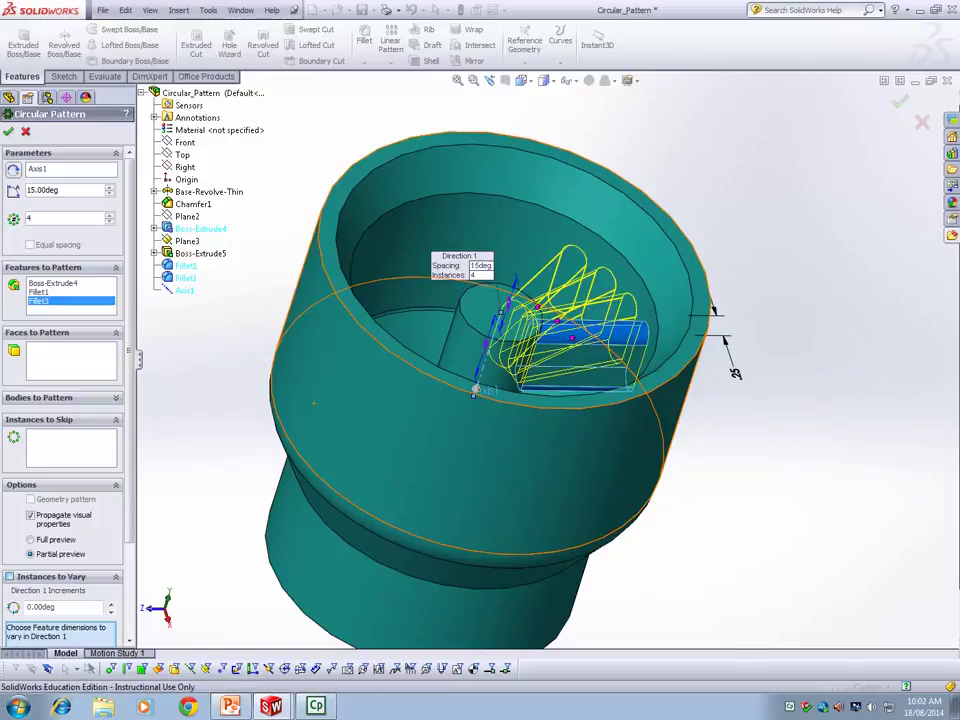
# Step: Enable Instances to Vary for the circular pattern, examine its increment options and exit without creating the pattern
pyautogui.click(10, 577)
pyautogui.moveTo(128, 525); pyautogui.dragTo(128, 617)
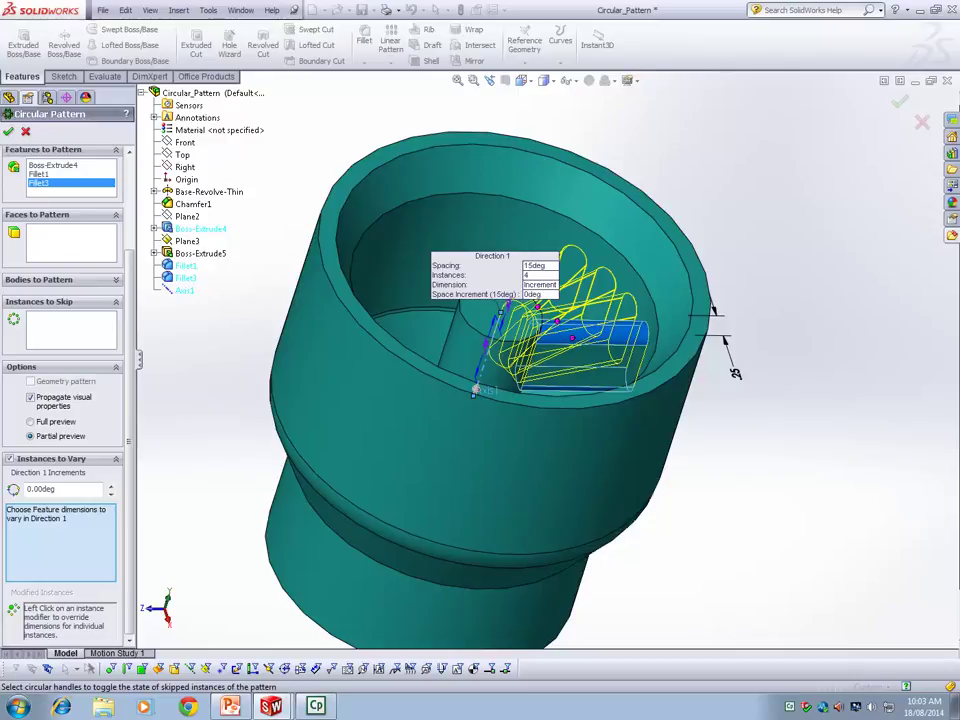
pyautogui.click(71, 330)
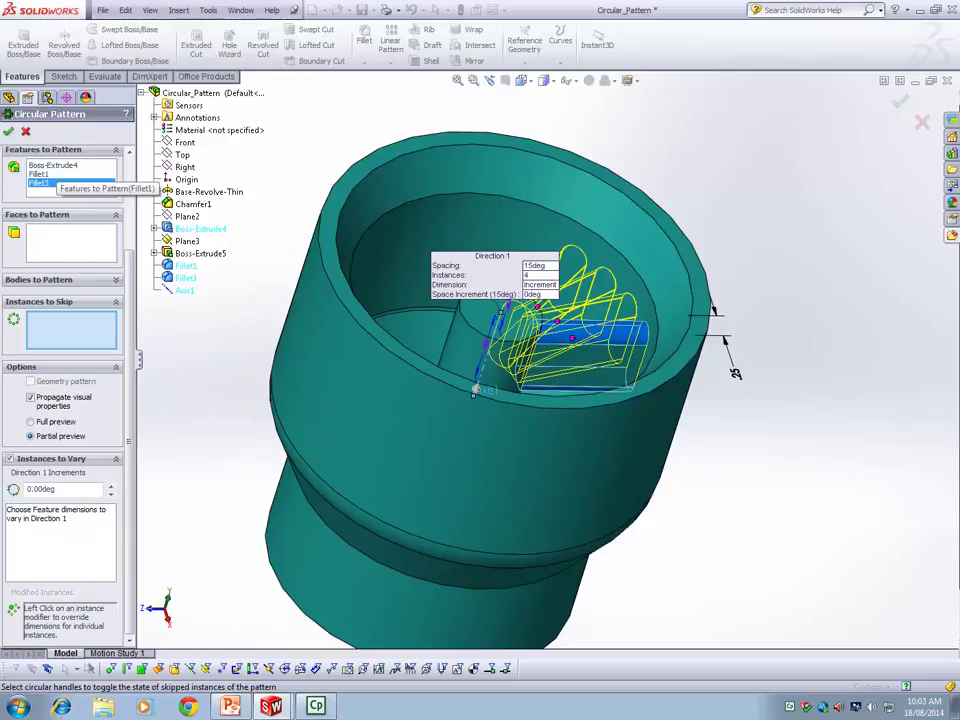
pyautogui.press('Escape')
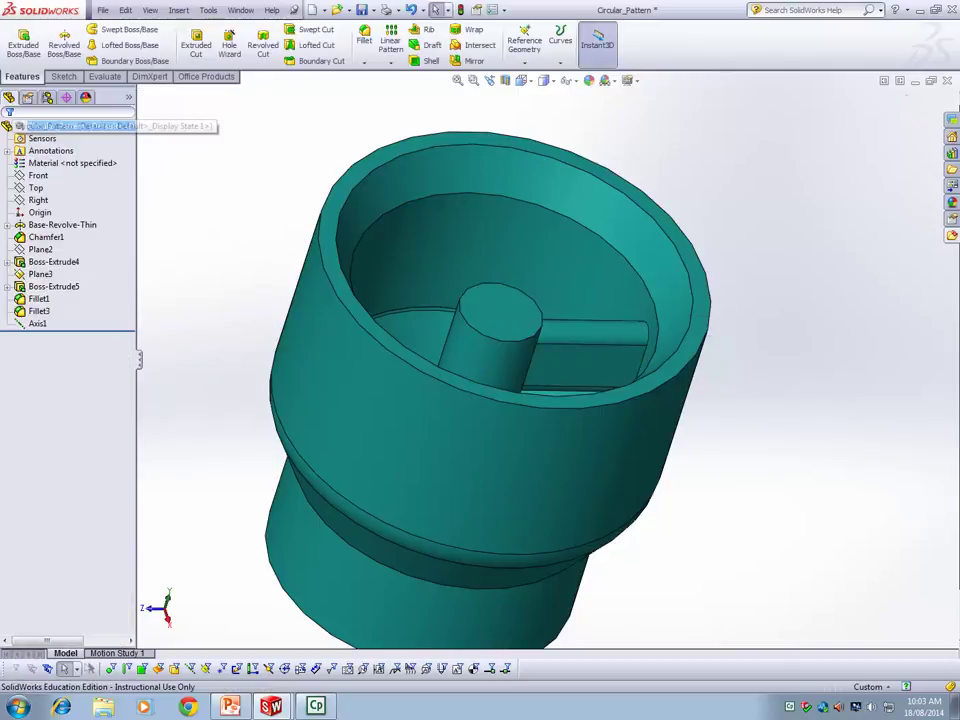
# Step: Open the Mirror_Body part and view the bracket from above
pyautogui.click(103, 10)
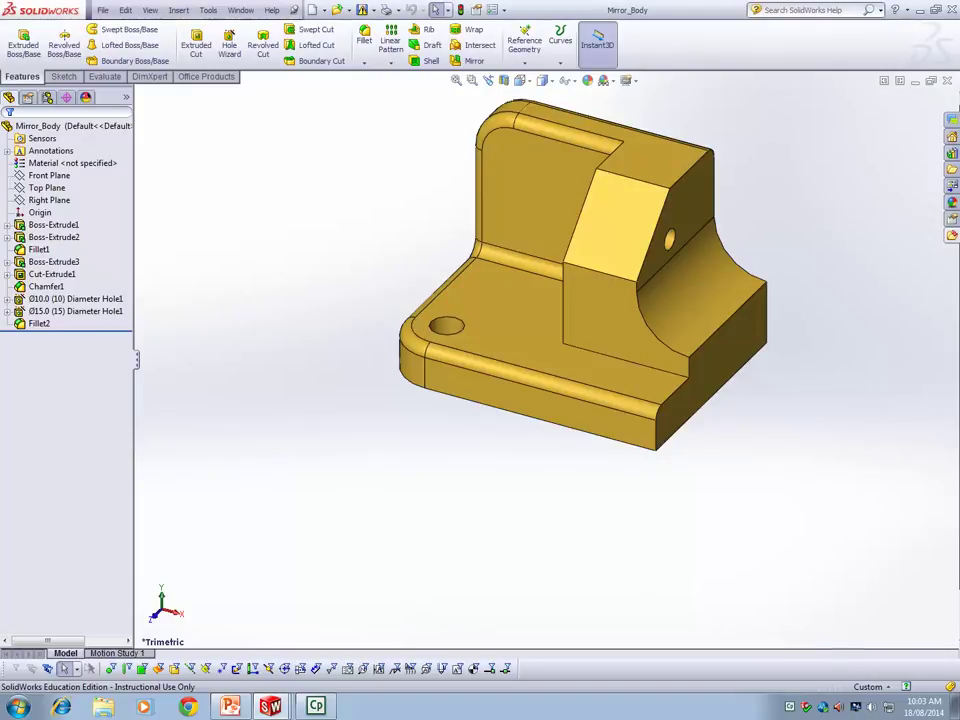
pyautogui.scroll(3, 699, 386)
pyautogui.moveTo(699, 386); pyautogui.dragTo(685, 470, button='middle')
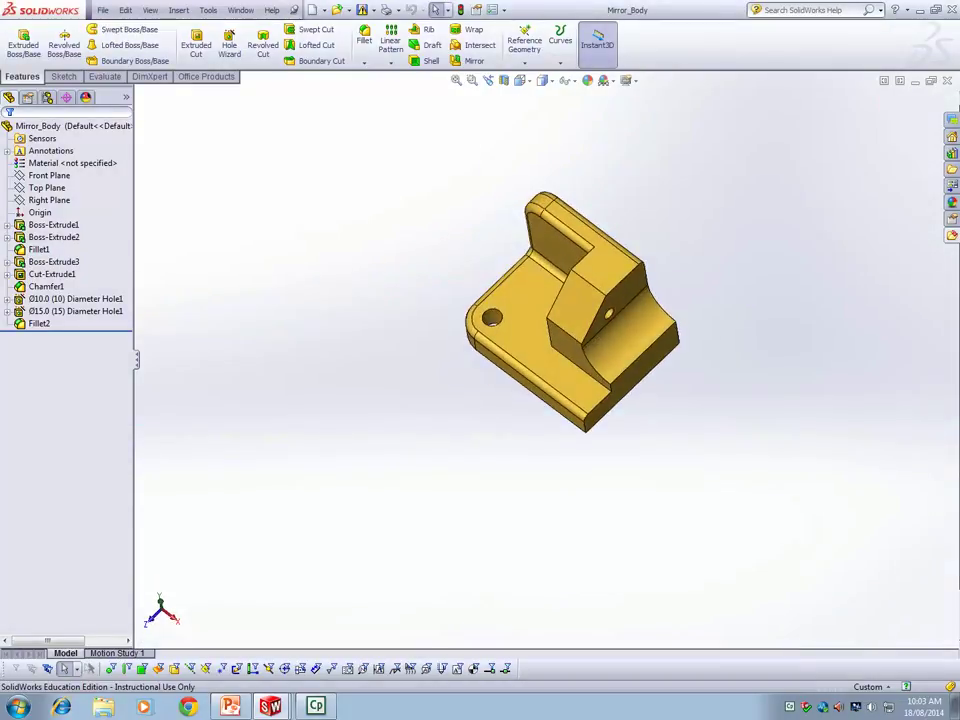
pyautogui.scroll(-3, 668, 430)
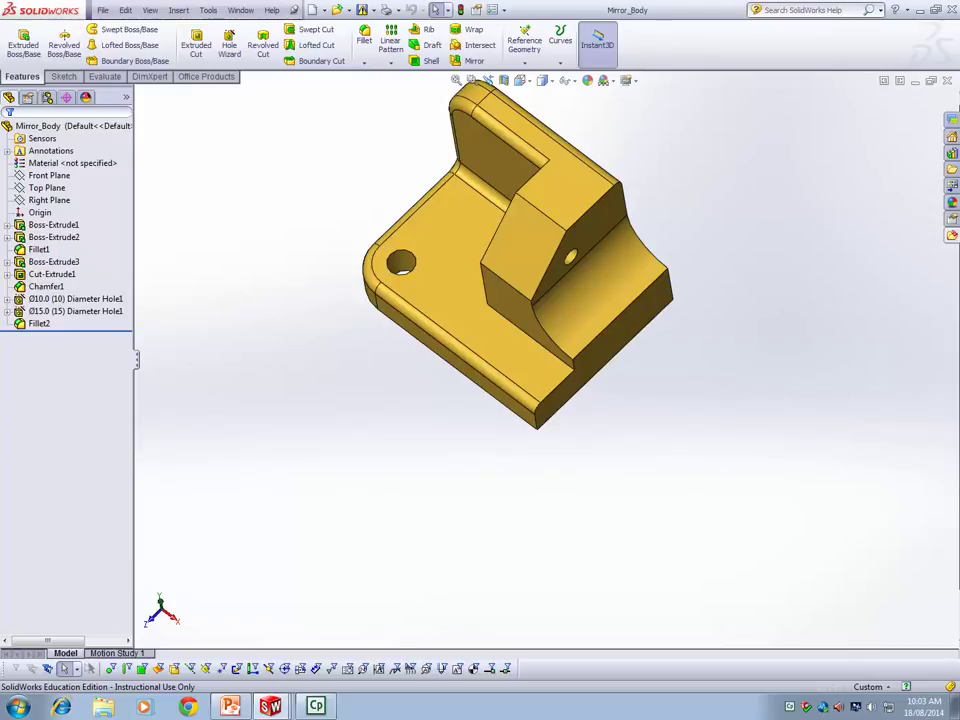
# Step: Start a Mirror feature using the flat end face of the bracket's base as the mirror plane
pyautogui.click(390, 62)
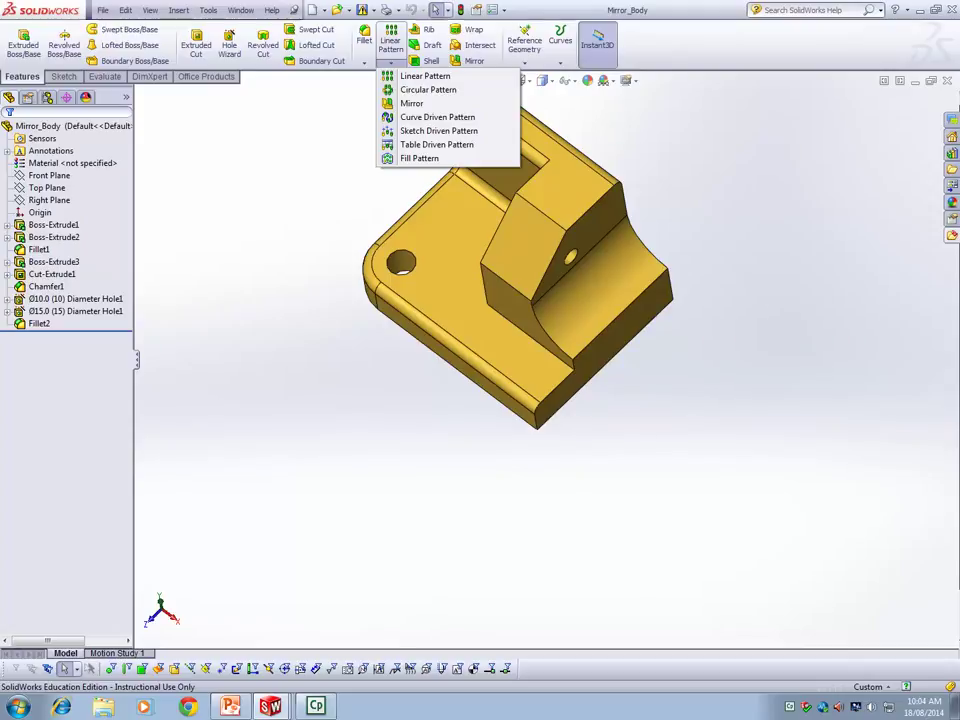
pyautogui.click(407, 103)
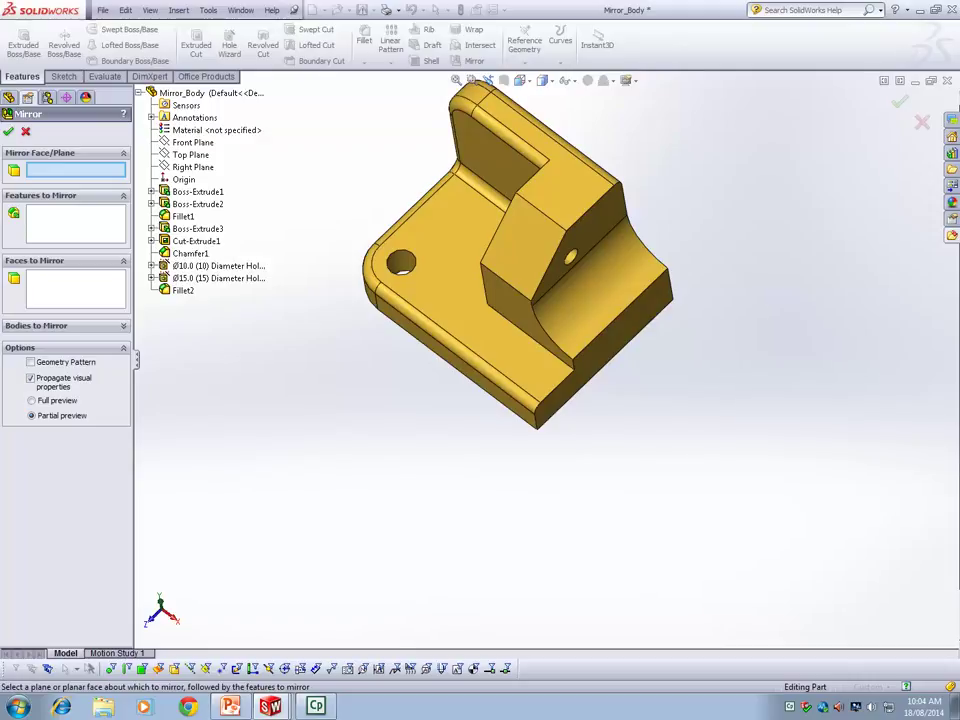
pyautogui.click(601, 350)
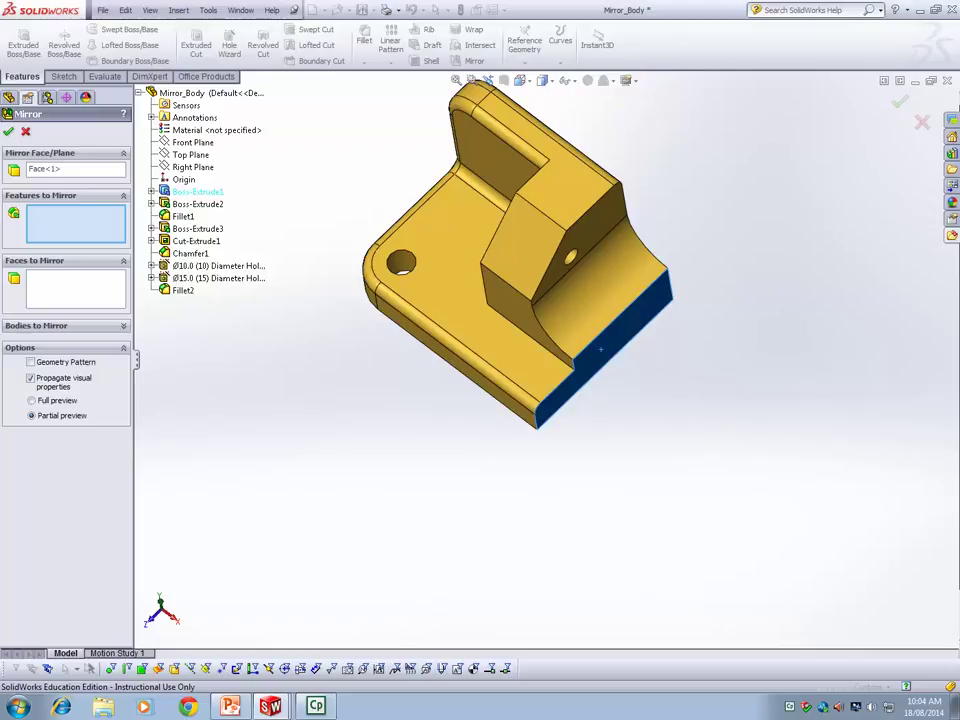
pyautogui.moveTo(570, 440); pyautogui.dragTo(582, 328, button='middle')
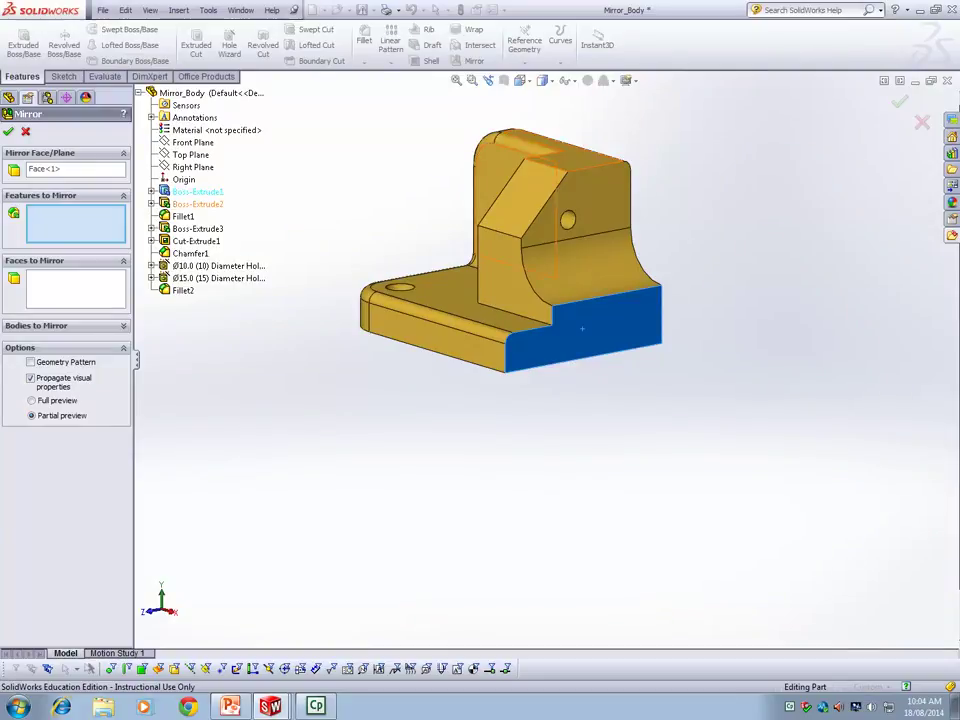
# Step: Select all features from Boss-Extrude1 through Fillet2 for mirroring, examine the preview and cancel the mirror
pyautogui.click(198, 203)
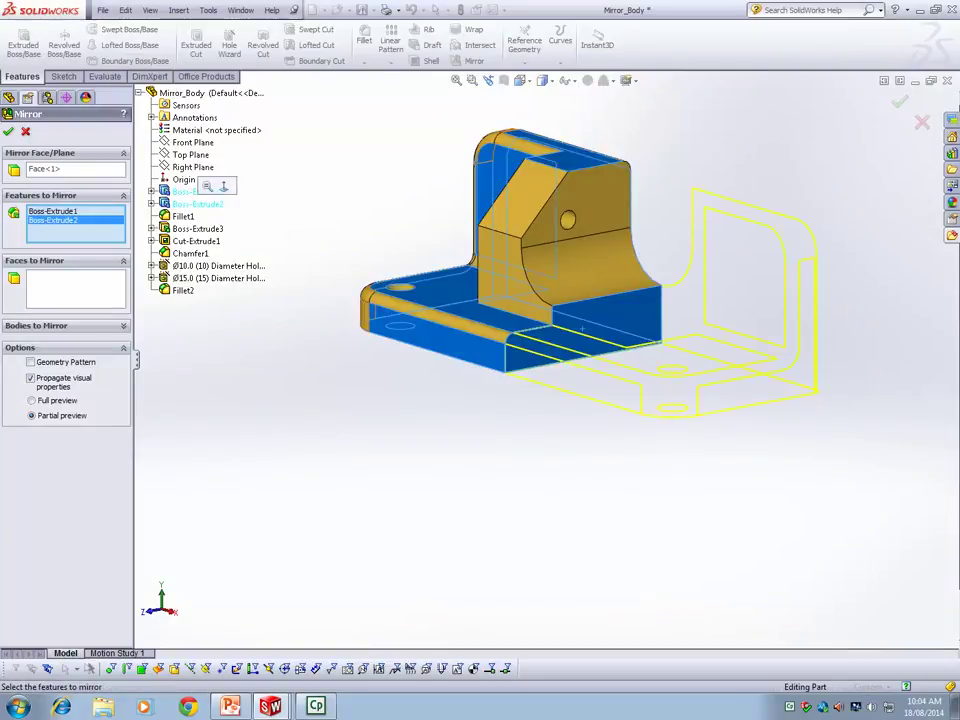
pyautogui.click(183, 216)
pyautogui.click(184, 229)
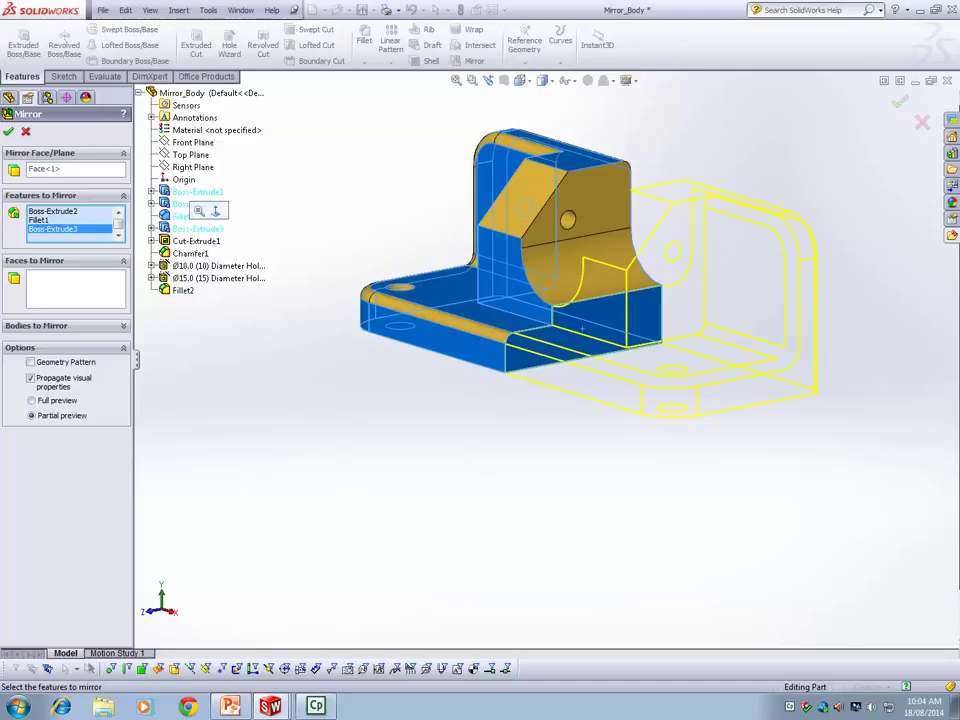
pyautogui.click(198, 241)
pyautogui.click(190, 253)
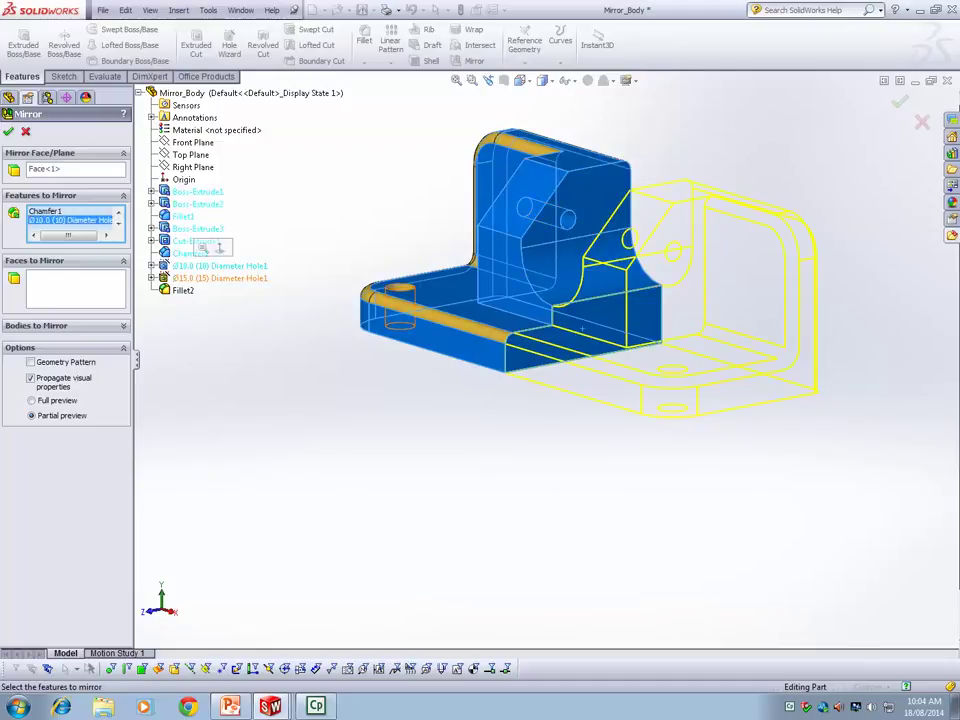
pyautogui.click(184, 290)
pyautogui.scroll(1, 294, 414)
pyautogui.moveTo(294, 414); pyautogui.dragTo(360, 455, button='middle')
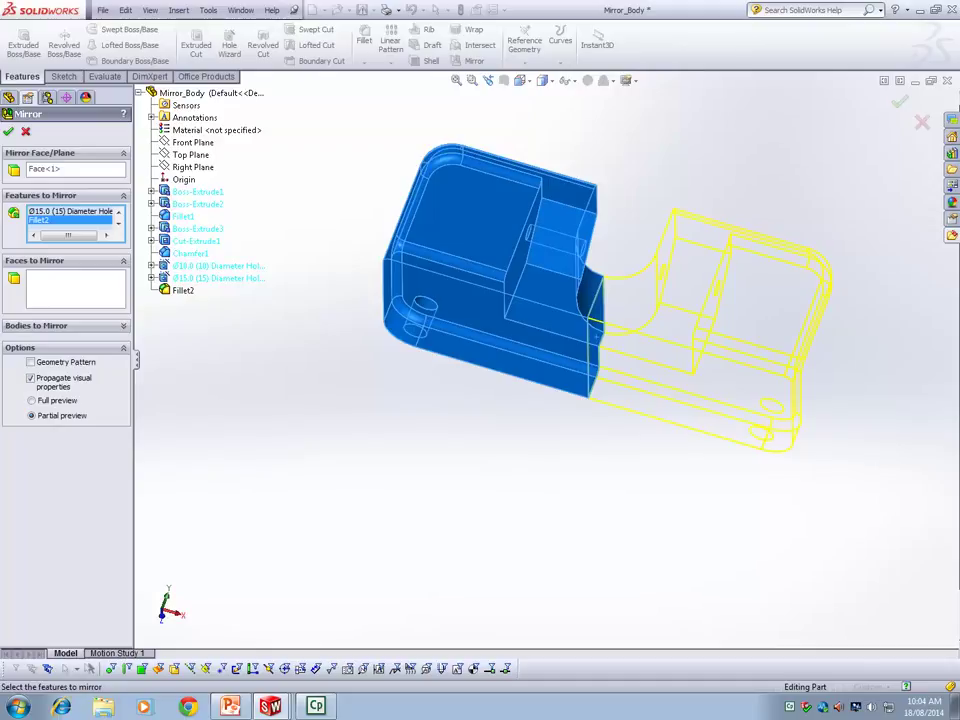
pyautogui.click(26, 132)
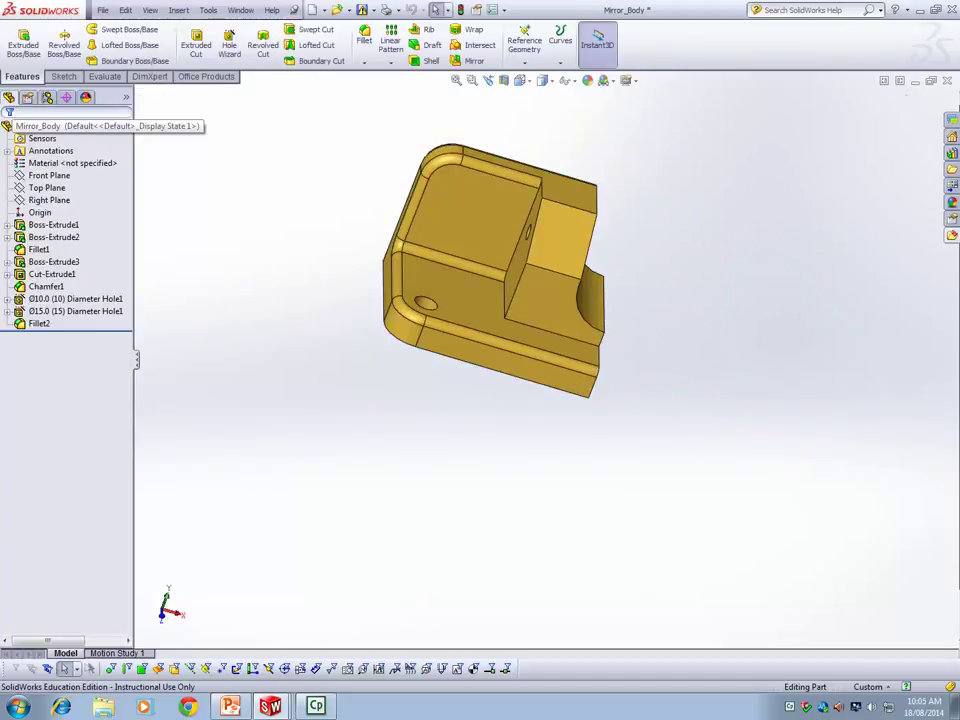
# Step: Open the Geometry Patterns part and examine how the patterned cuts relate to the sloped lower edge
pyautogui.click(103, 10)
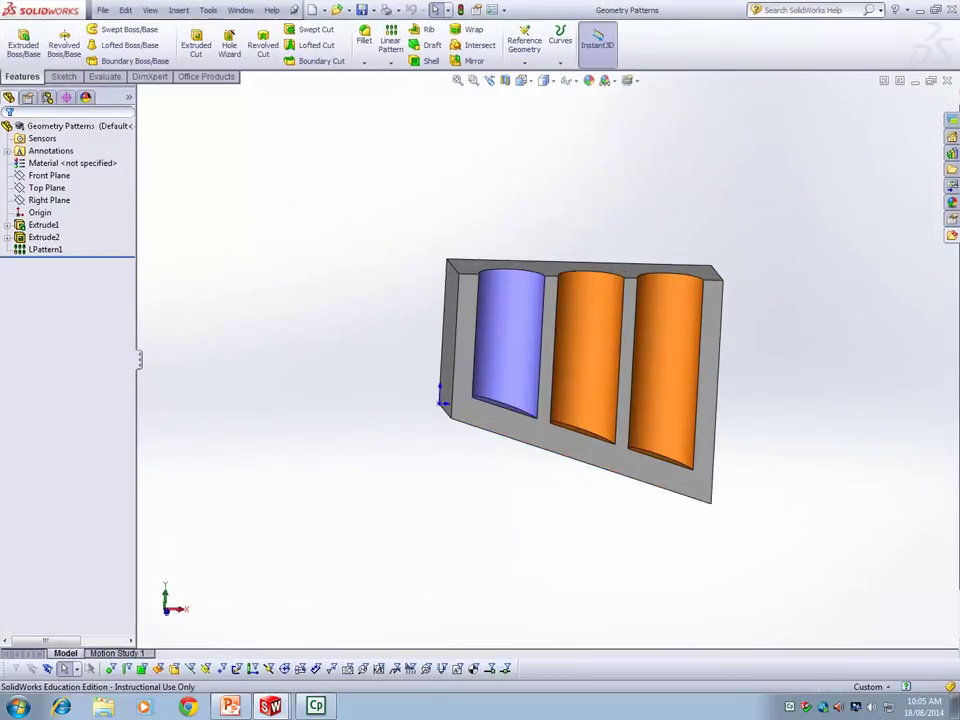
pyautogui.moveTo(636, 540); pyautogui.dragTo(615, 549, button='middle')
pyautogui.scroll(-4, 544, 427)
pyautogui.scroll(3, 575, 459)
pyautogui.scroll(-3, 570, 439)
pyautogui.scroll(4, 583, 418)
pyautogui.moveTo(581, 418); pyautogui.dragTo(567, 345, button='middle')
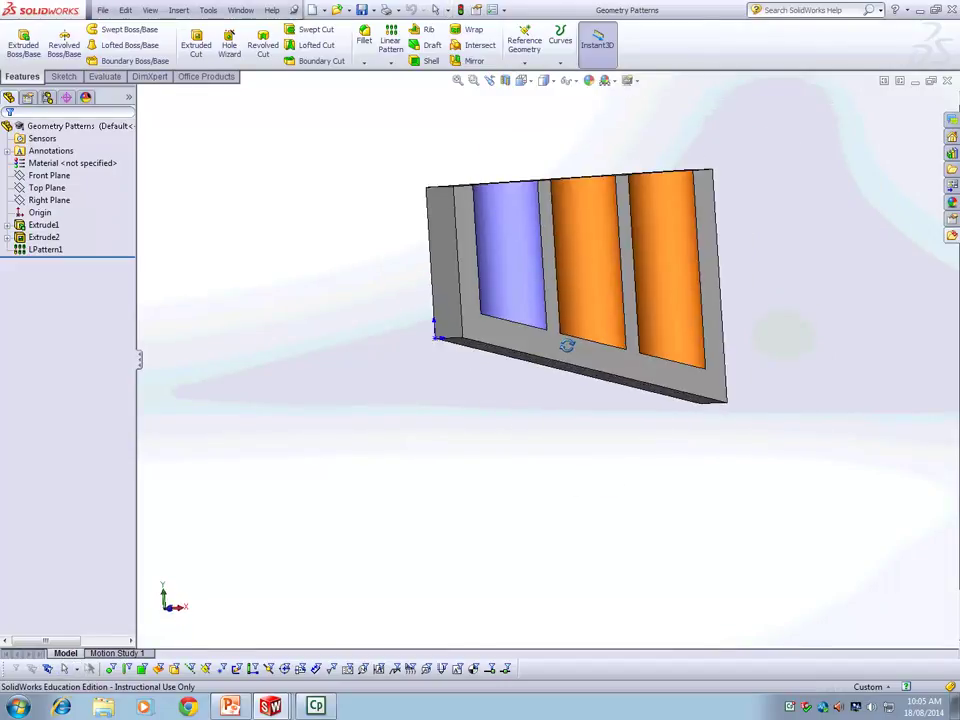
# Step: Edit LPattern1 to turn on Geometry pattern and Propagate visual properties
pyautogui.rightClick(45, 249)
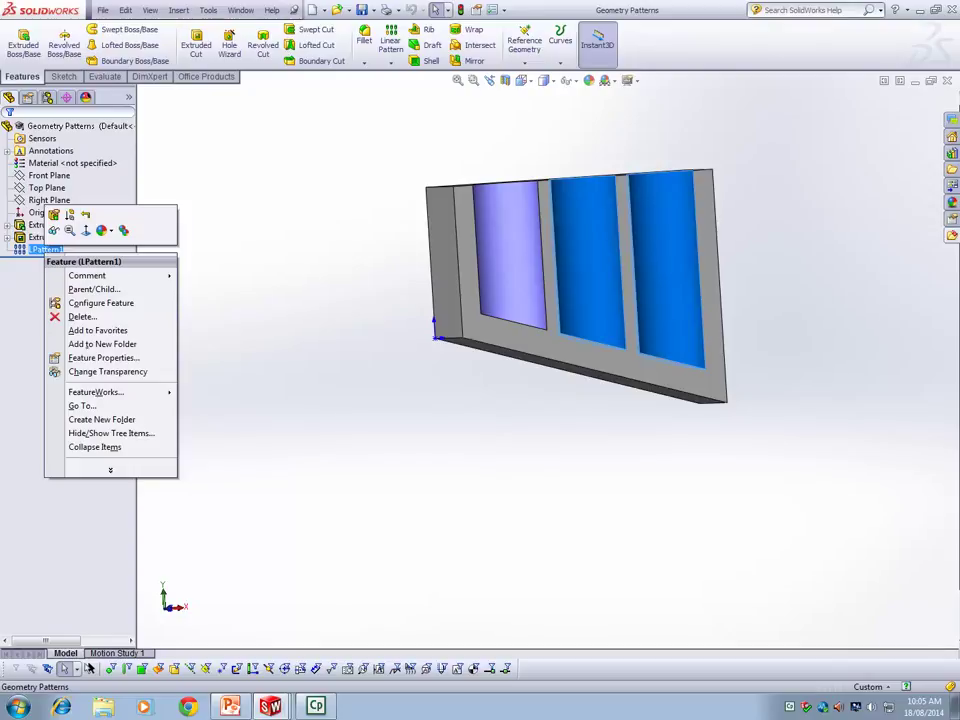
pyautogui.click(53, 214)
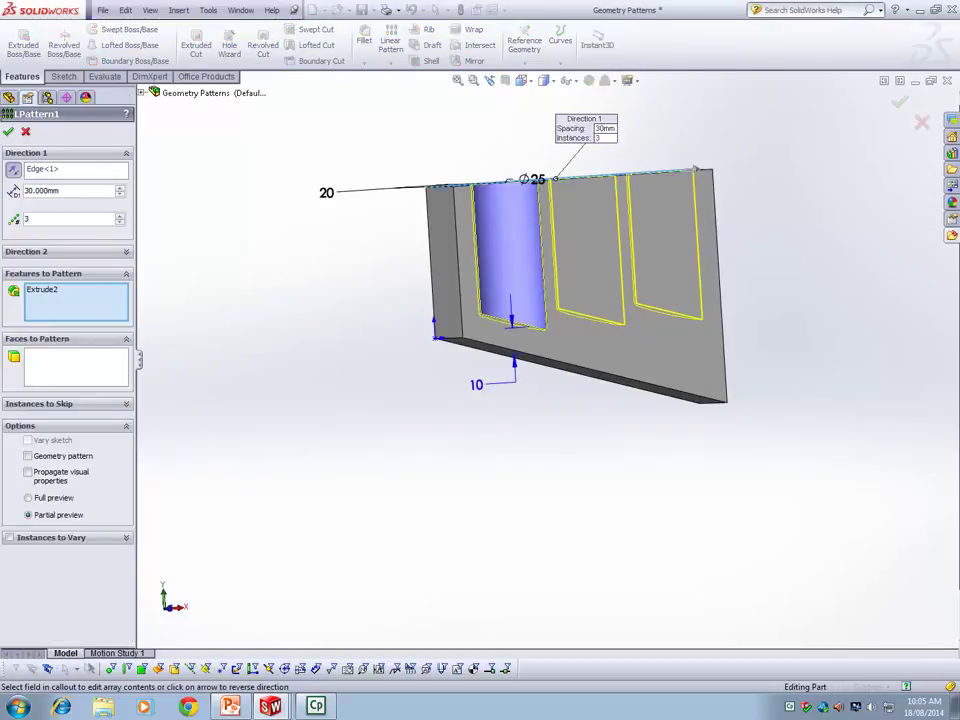
pyautogui.click(28, 456)
pyautogui.click(28, 472)
pyautogui.click(28, 472)
pyautogui.click(28, 456)
pyautogui.click(28, 472)
pyautogui.click(8, 132)
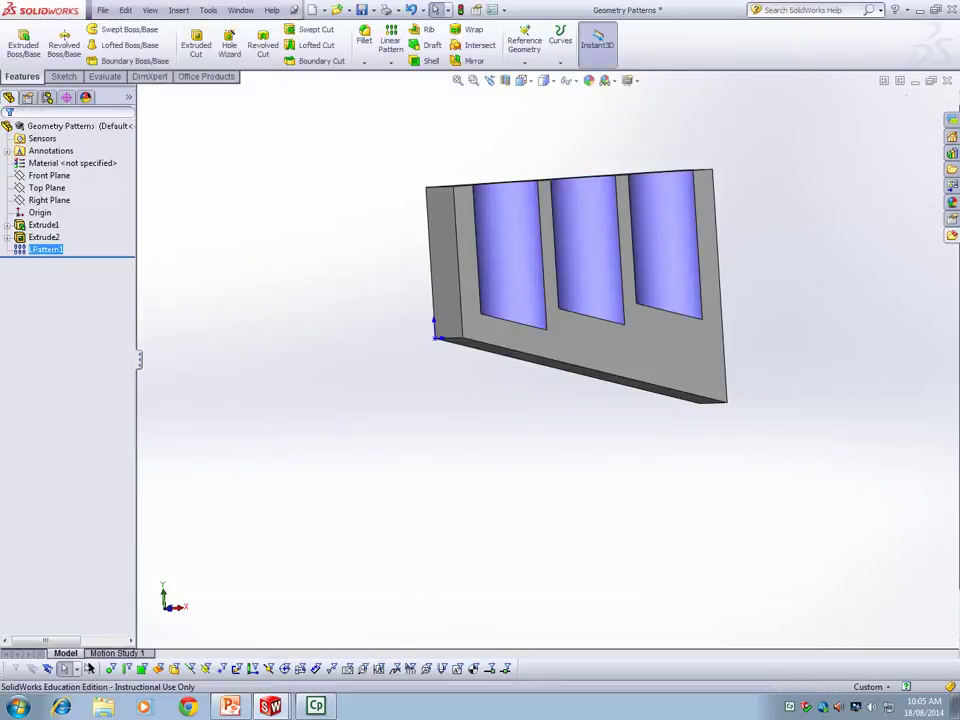
# Step: Turn off Geometry pattern and Propagate visual properties in LPattern1
pyautogui.rightClick(45, 249)
pyautogui.click(47, 208)
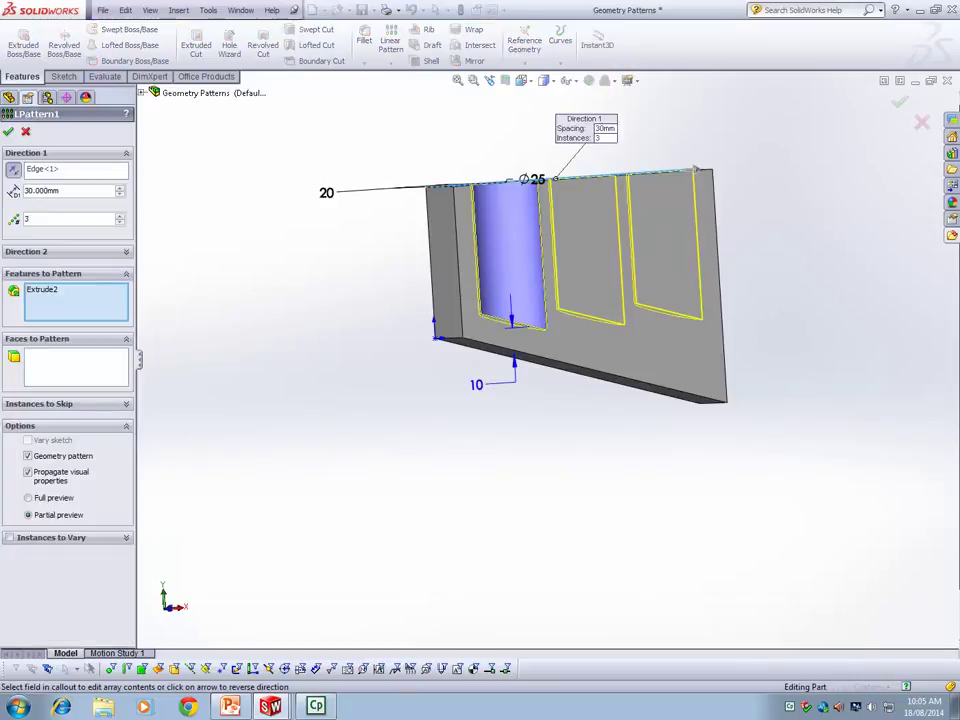
pyautogui.click(28, 456)
pyautogui.click(8, 131)
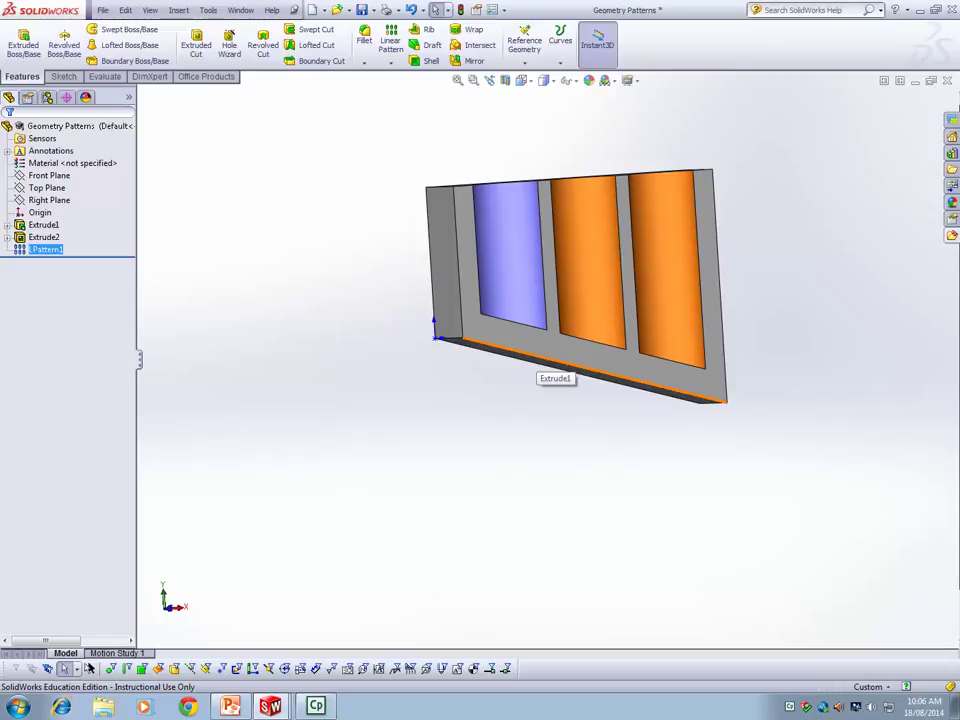
# Step: Re-enable Geometry pattern and Propagate visual properties in LPattern1 and inspect the three cuts
pyautogui.rightClick(45, 249)
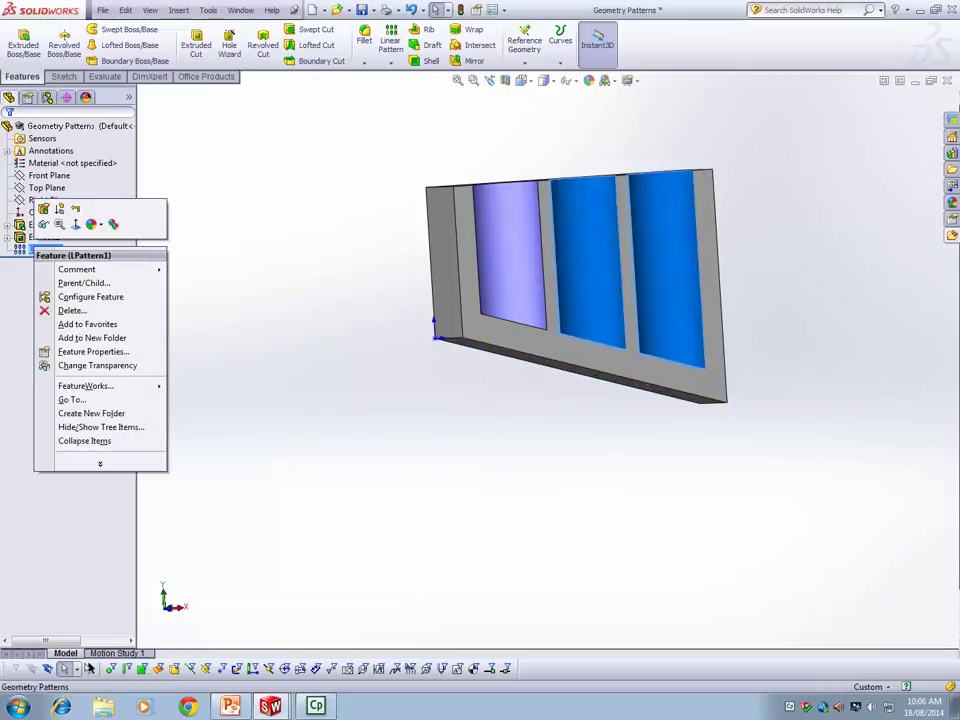
pyautogui.click(42, 209)
pyautogui.click(28, 456)
pyautogui.click(28, 472)
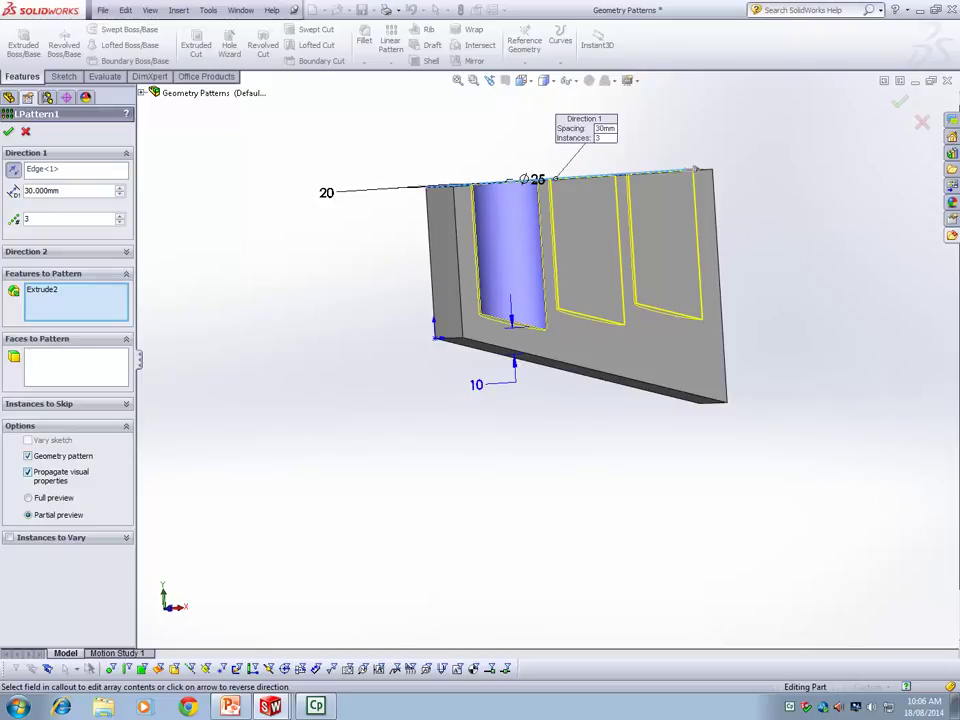
pyautogui.press('Return')
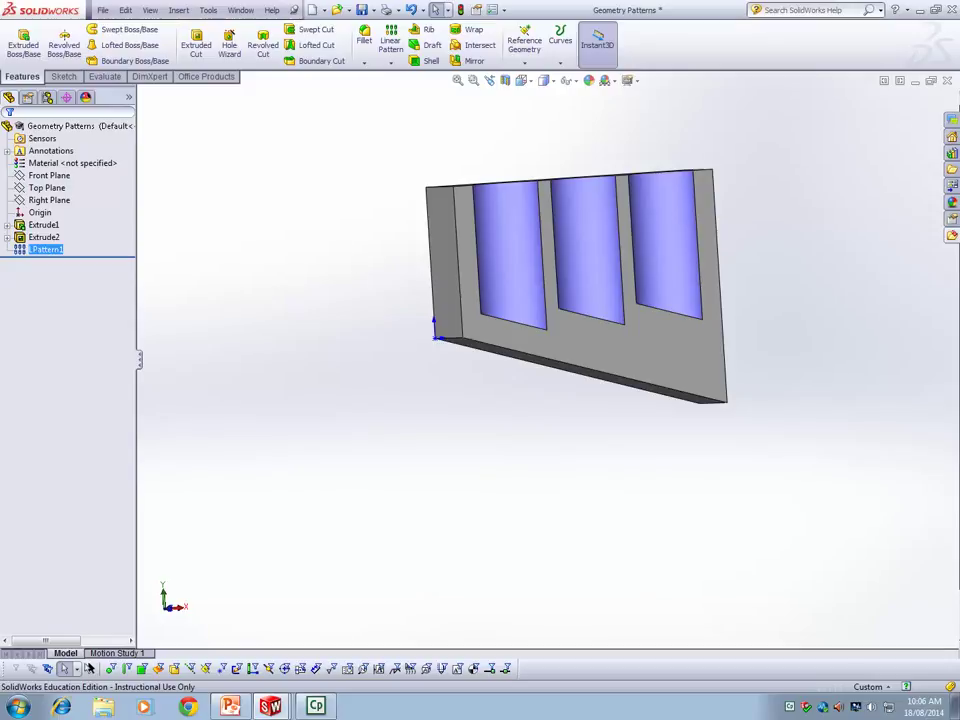
pyautogui.moveTo(500, 425); pyautogui.dragTo(549, 439, button='middle')
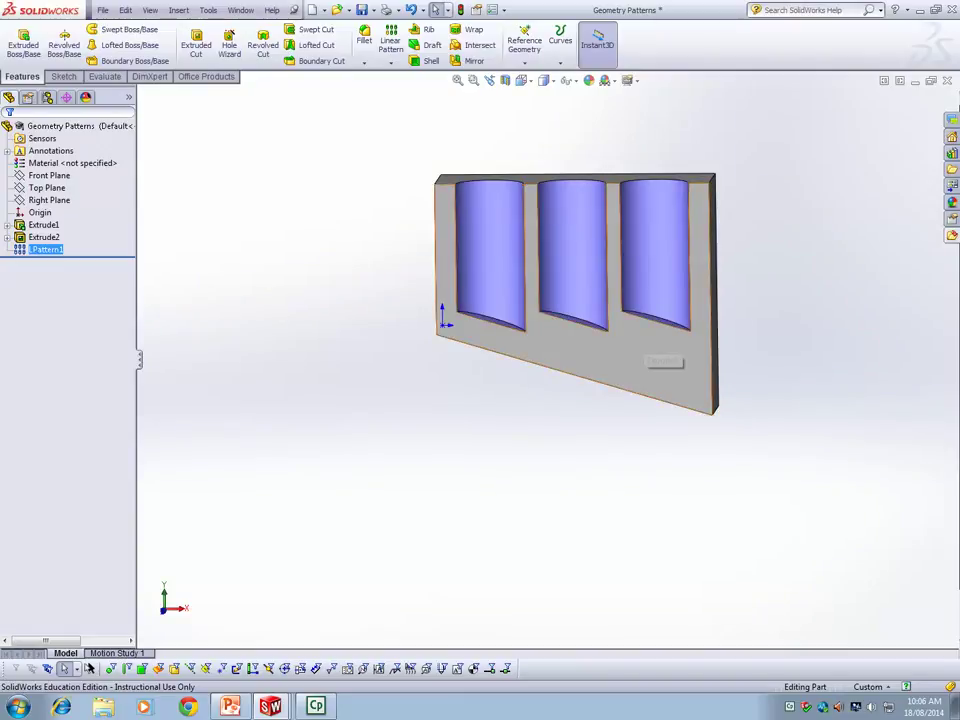
pyautogui.moveTo(664, 358); pyautogui.dragTo(639, 341, button='middle')
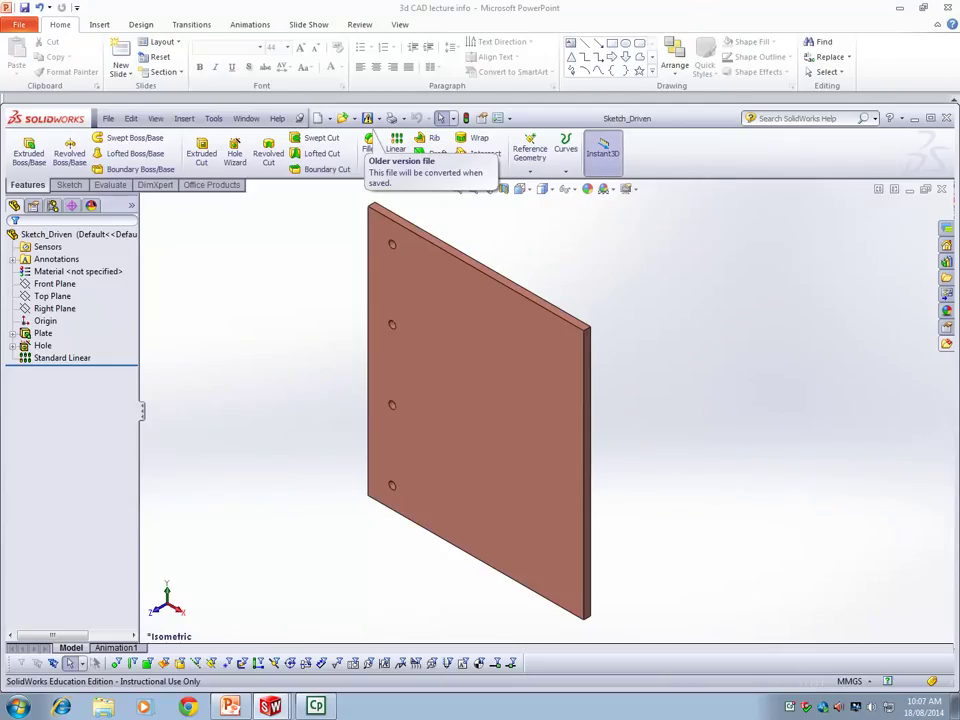
# Step: Maximize the window with the Sketch_Driven part and start a sketch on the plate's large front face
pyautogui.press('super+Up')
pyautogui.moveTo(280, 430)
pyautogui.mouseDown(button='middle')
pyautogui.moveTo(390, 324)
pyautogui.moveTo(379, 358)
pyautogui.mouseUp(button='middle')
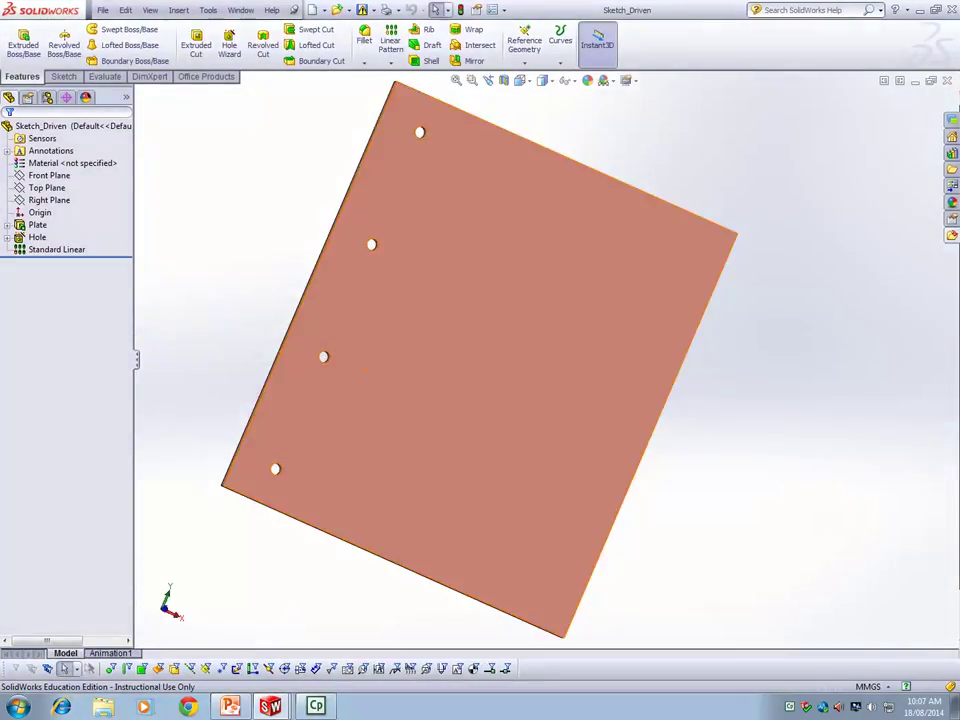
pyautogui.scroll(3, 482, 424)
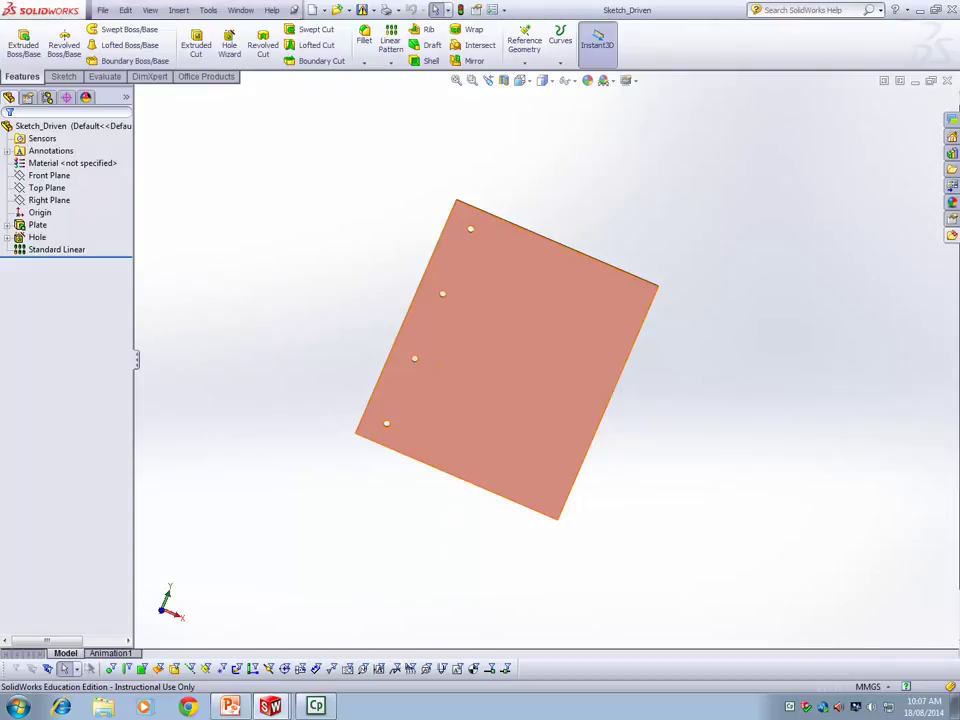
pyautogui.rightClick(478, 287)
pyautogui.click(486, 294)
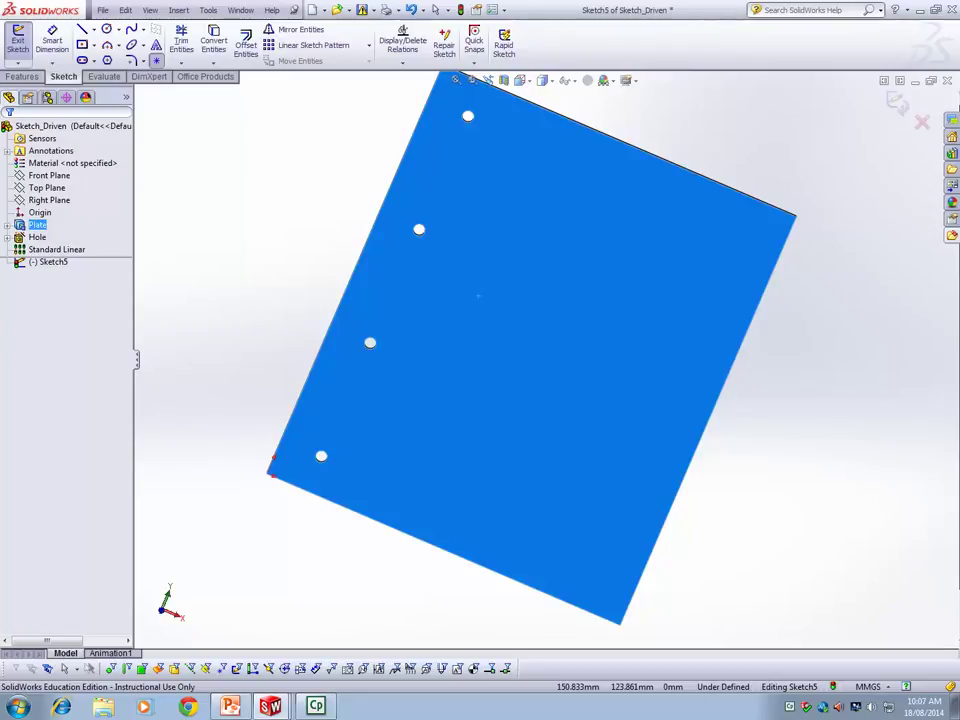
# Step: Place four sketch points low on the plate face at about (151, 124), (245, 45), (318, 124) and (368, 45) mm
pyautogui.click(155, 60)
pyautogui.click(450, 420)
pyautogui.click(504, 526)
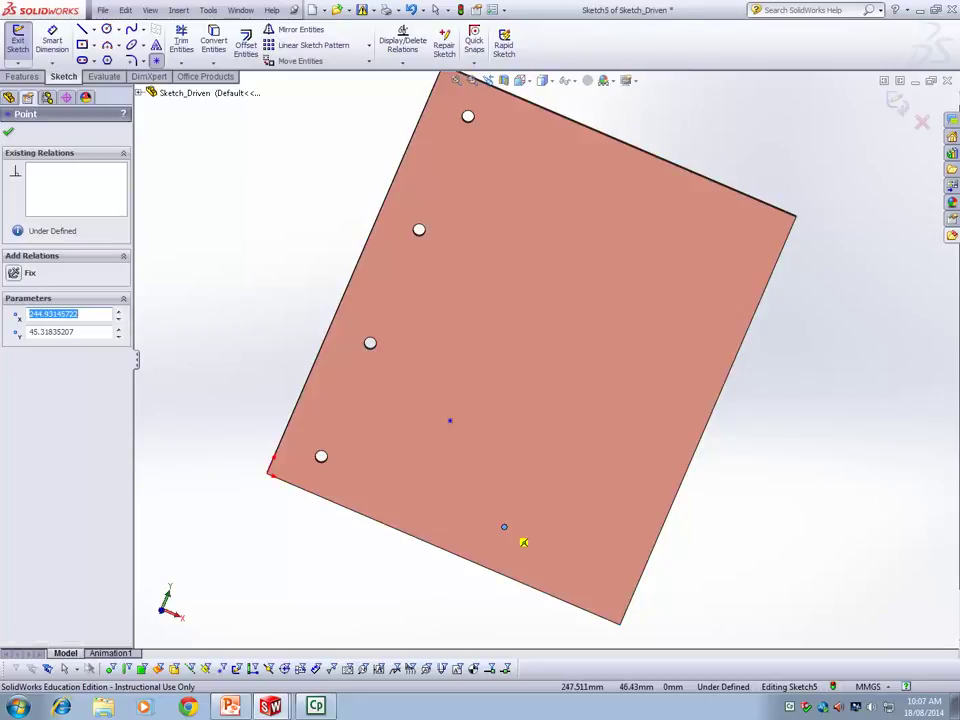
pyautogui.click(599, 485)
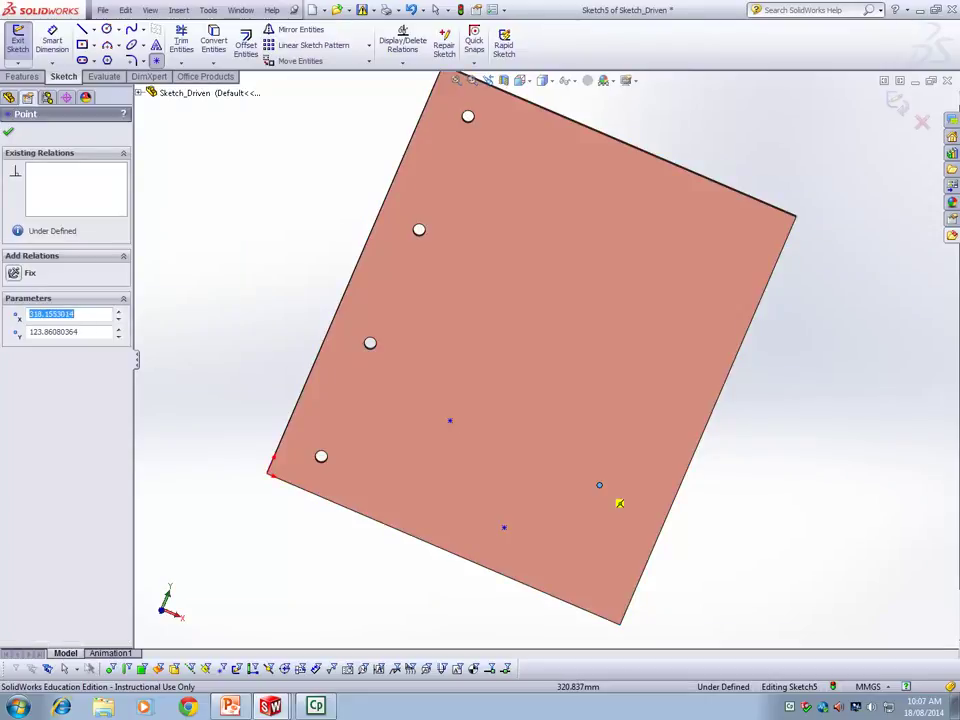
pyautogui.click(614, 574)
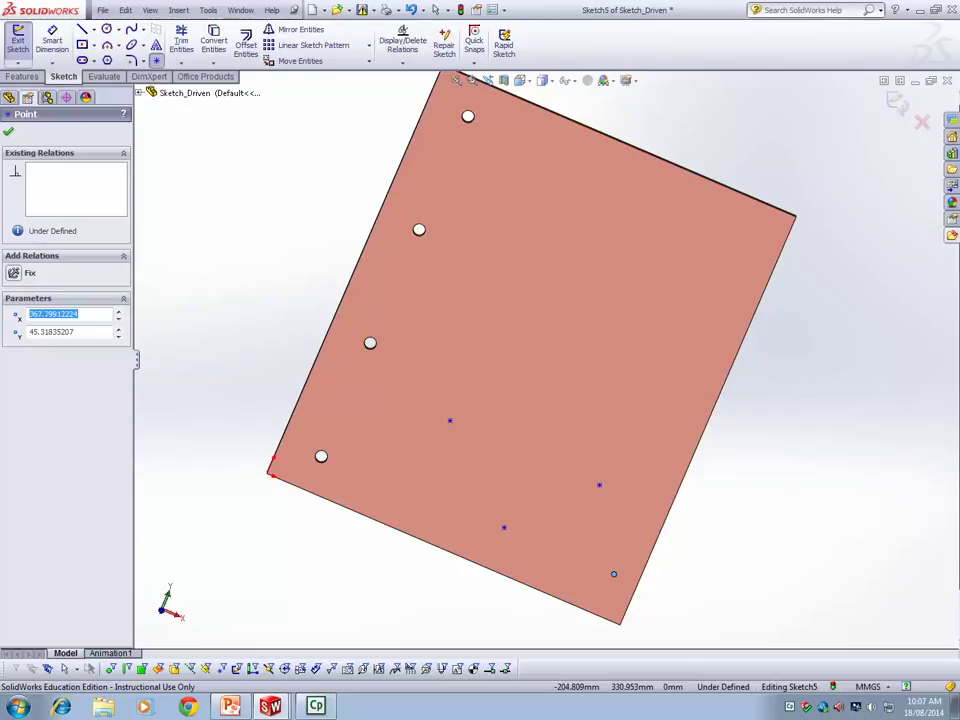
pyautogui.press('Escape')
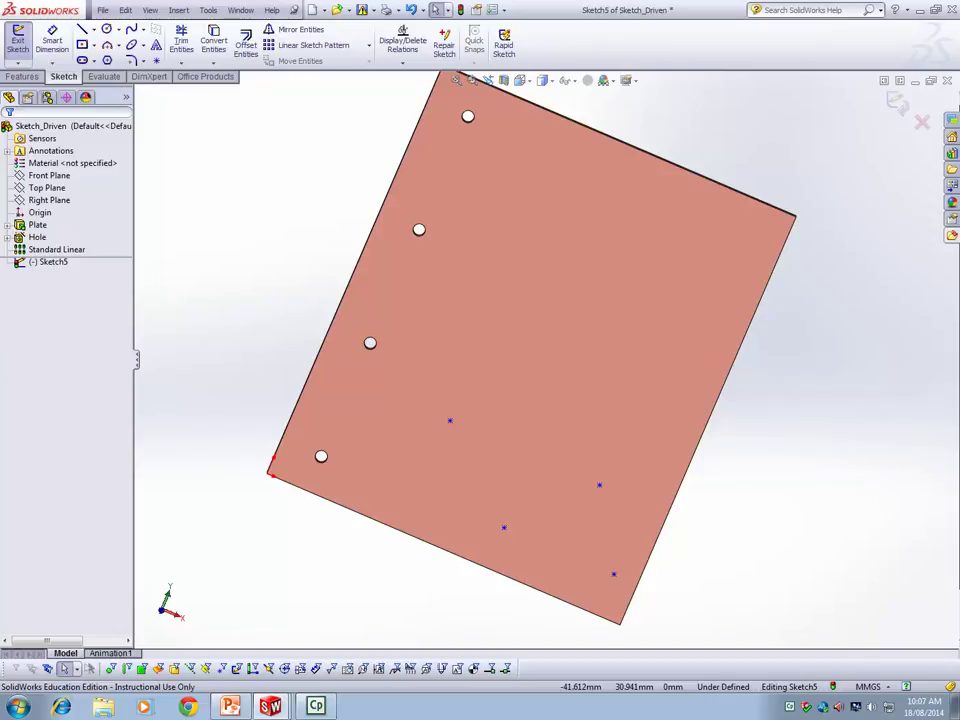
# Step: Check the four points on the plate and exit the sketch
pyautogui.press('f')
pyautogui.moveTo(353, 437); pyautogui.dragTo(333, 401, button='middle')
pyautogui.scroll(-3, 587, 532)
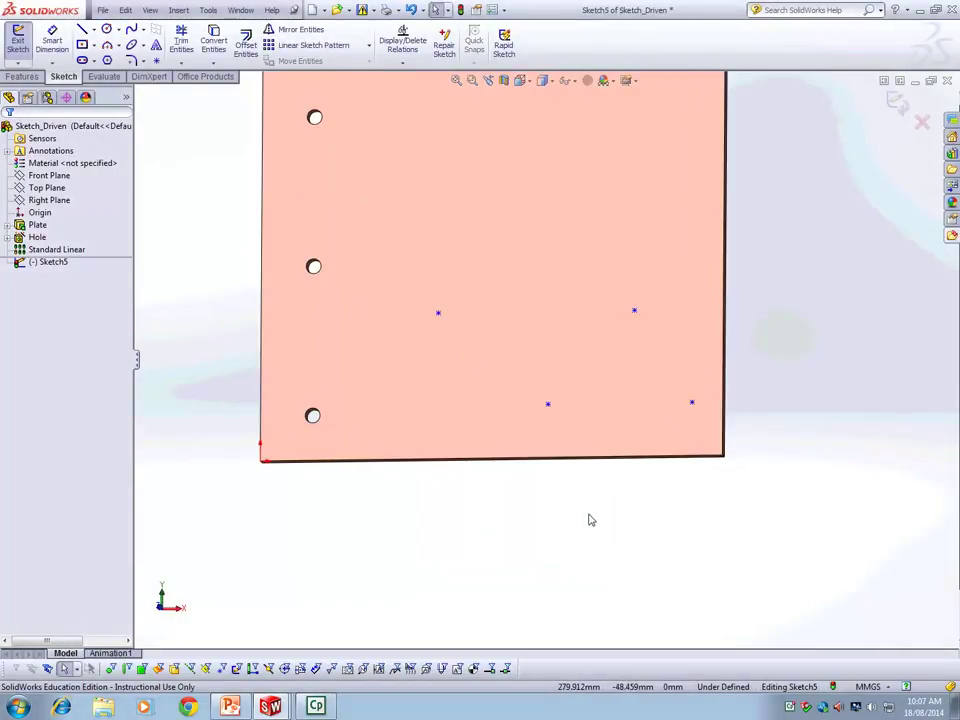
pyautogui.scroll(3, 600, 456)
pyautogui.moveTo(596, 431); pyautogui.dragTo(537, 450, button='middle')
pyautogui.moveTo(537, 450); pyautogui.dragTo(548, 452, button='middle')
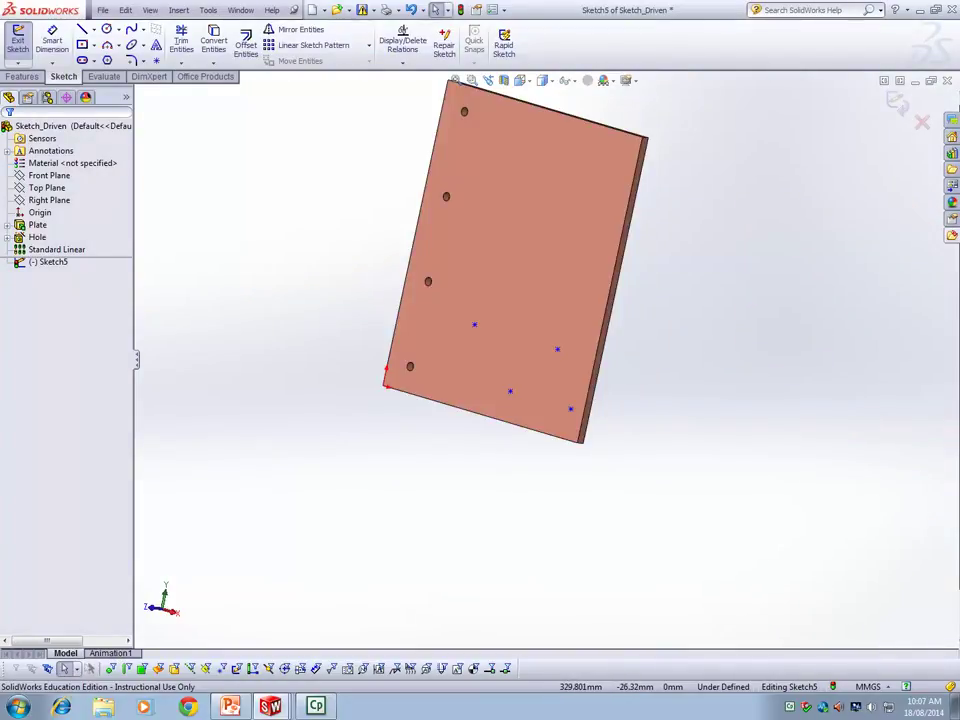
pyautogui.click(897, 103)
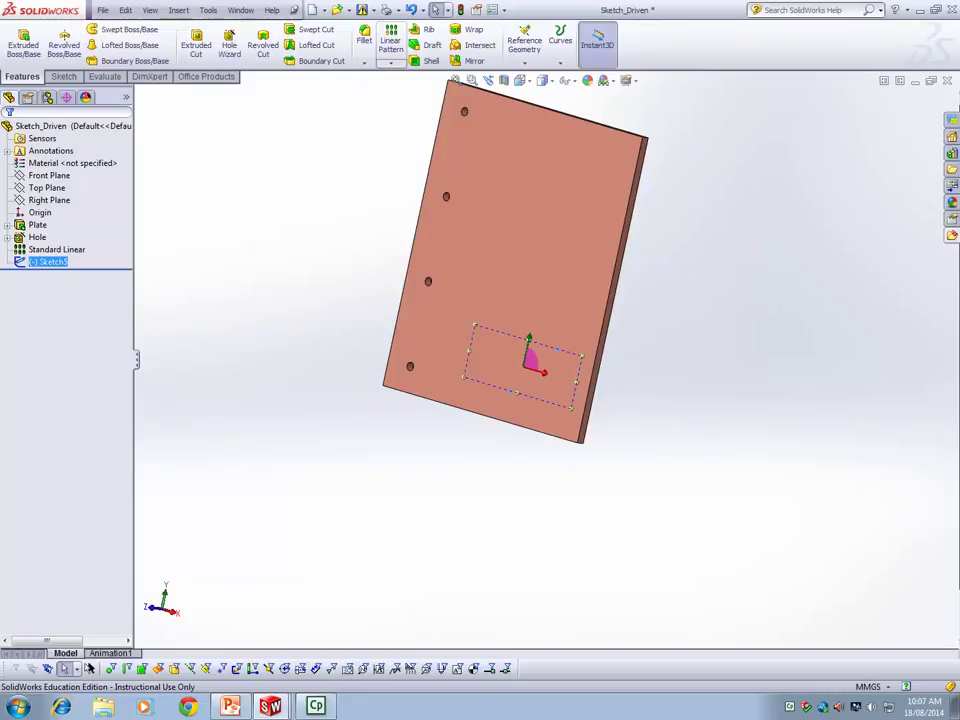
# Step: Create a Sketch Driven Pattern of the Hole feature on the Sketch5 points, using the centroid as reference point
pyautogui.click(391, 63)
pyautogui.click(438, 131)
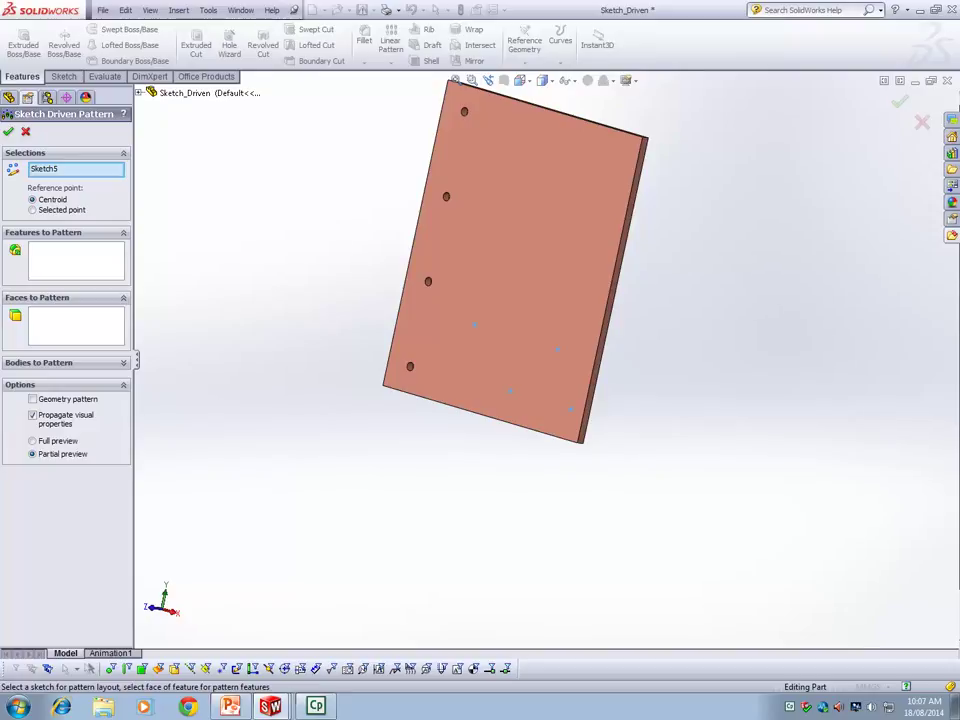
pyautogui.click(139, 93)
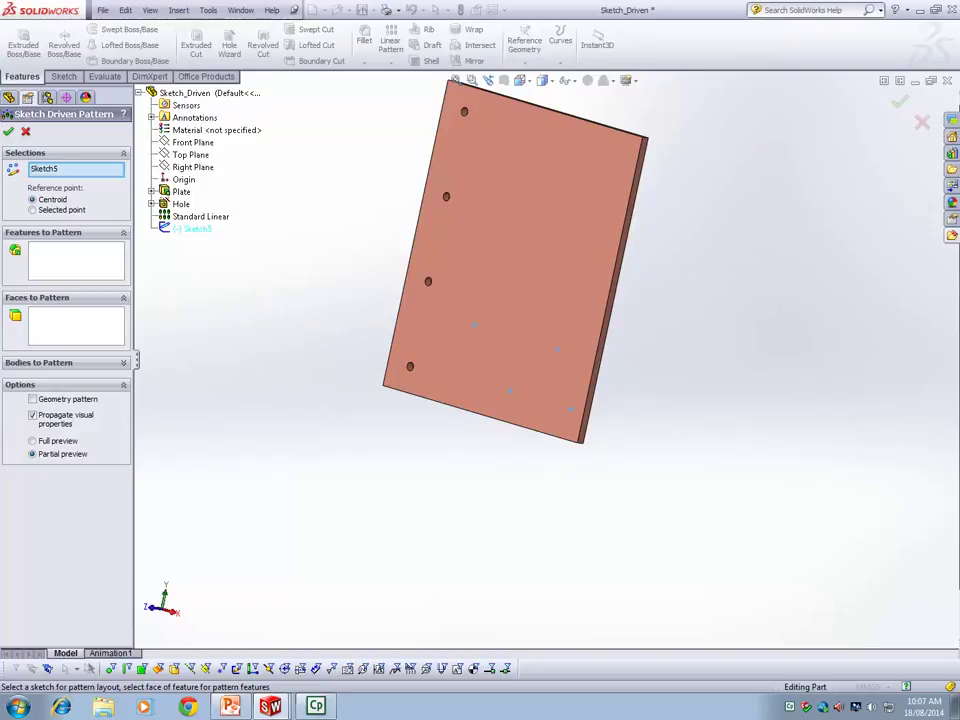
pyautogui.click(76, 261)
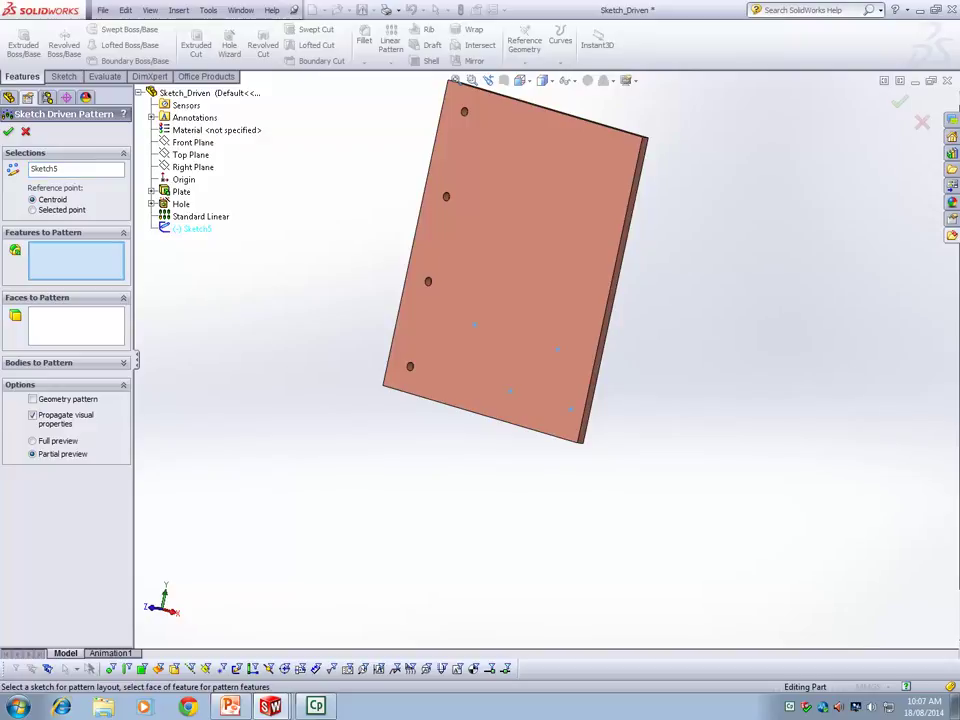
pyautogui.click(181, 204)
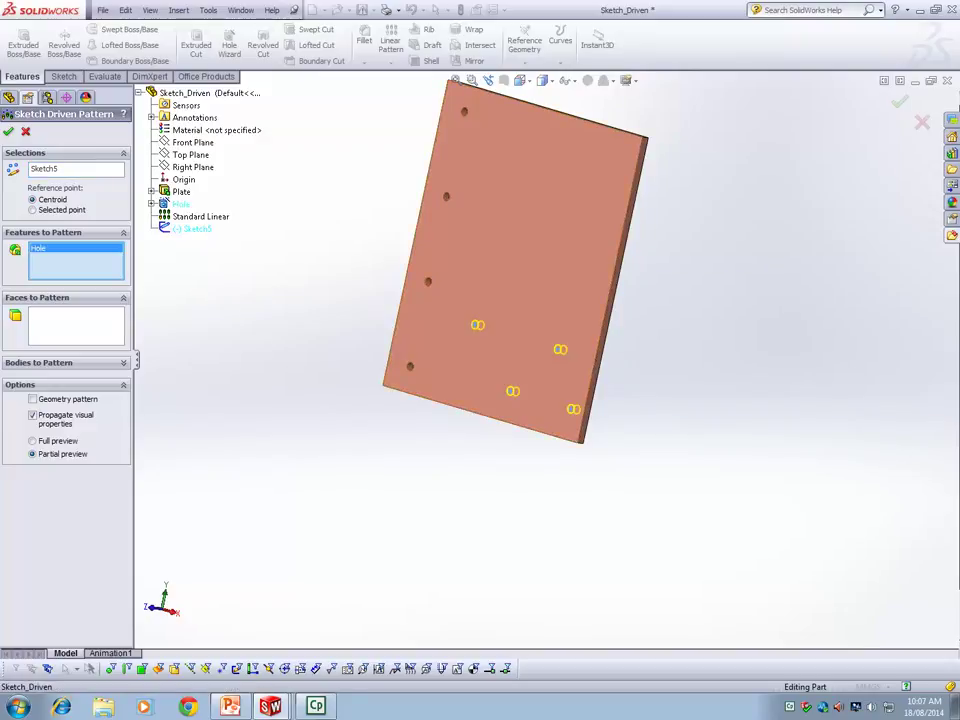
pyautogui.scroll(-1, 574, 370)
pyautogui.moveTo(508, 388); pyautogui.dragTo(560, 354, button='middle')
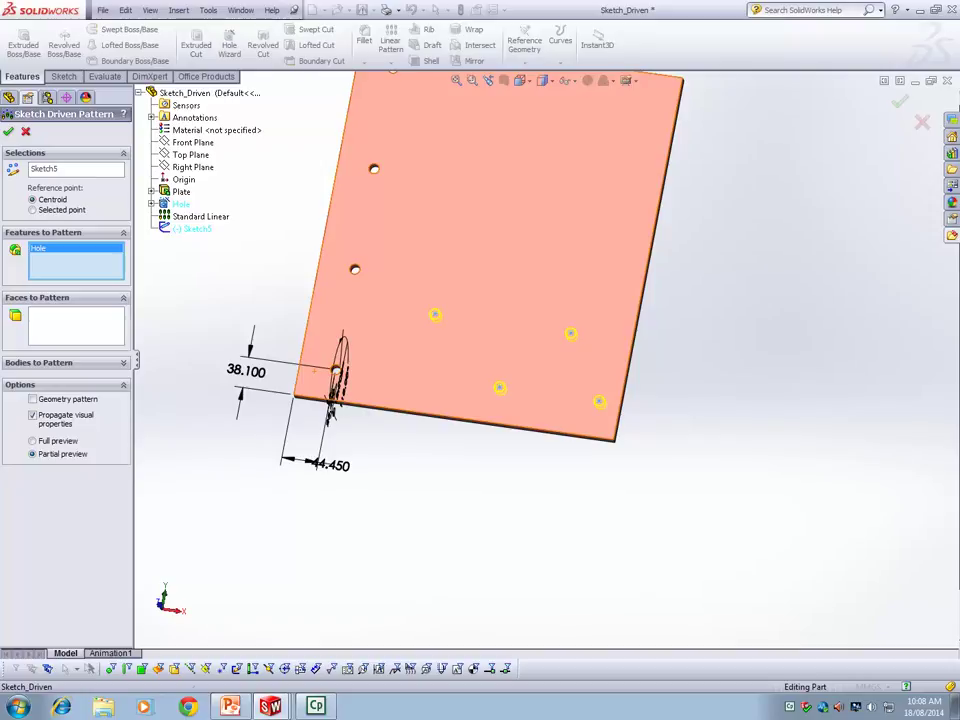
pyautogui.scroll(-2, 653, 369)
pyautogui.click(528, 412)
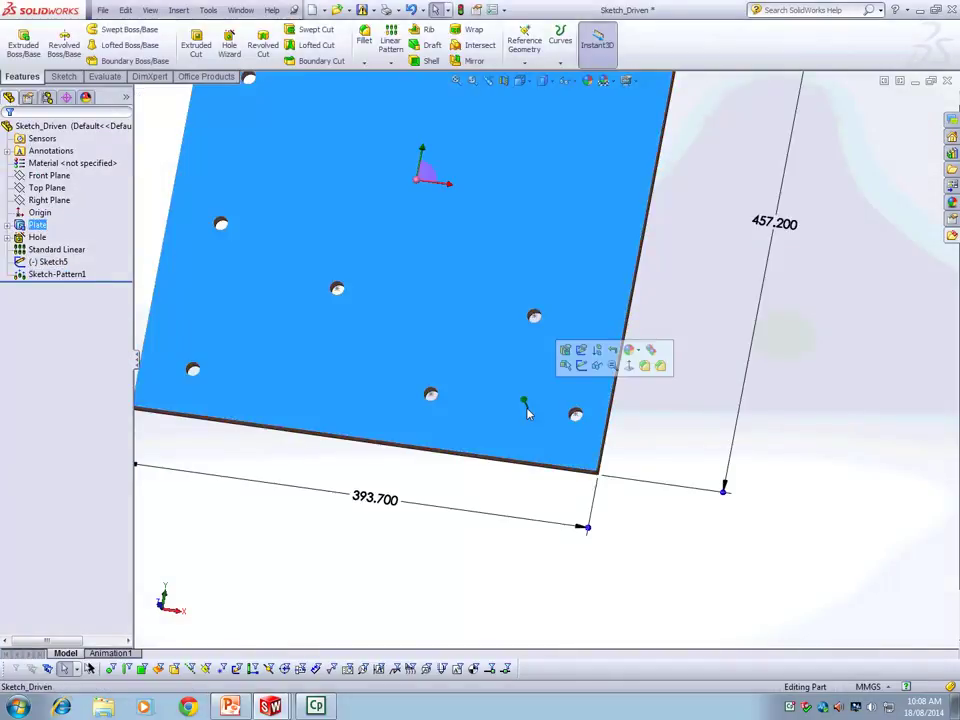
pyautogui.press('Escape')
pyautogui.scroll(3, 596, 507)
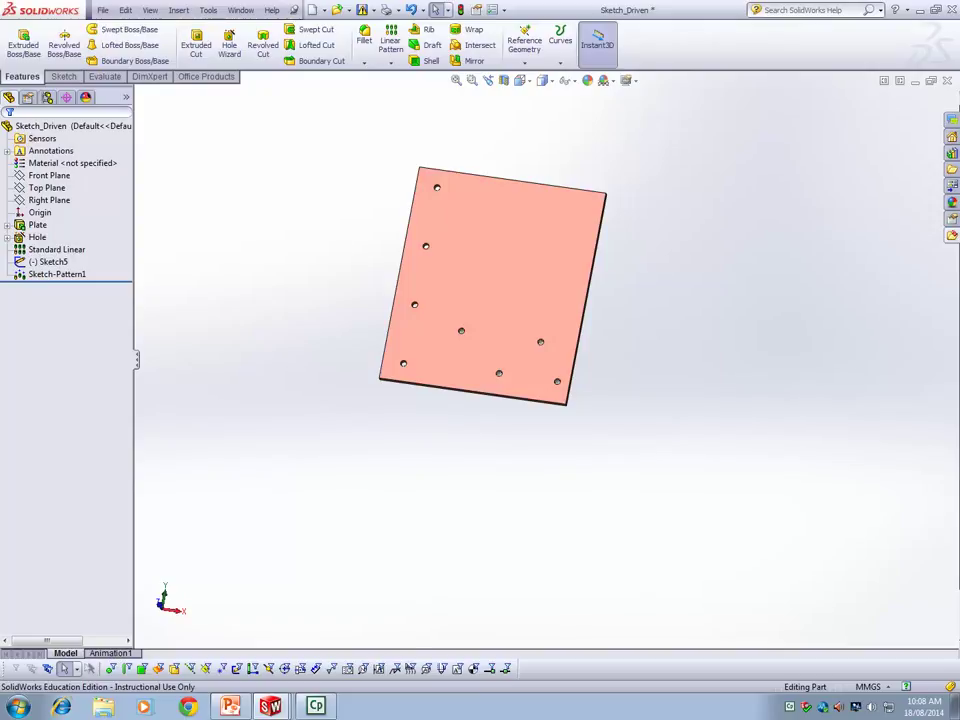
# Step: Open Sketch5, the layout of the hole pattern, for editing
pyautogui.rightClick(48, 261)
pyautogui.click(64, 221)
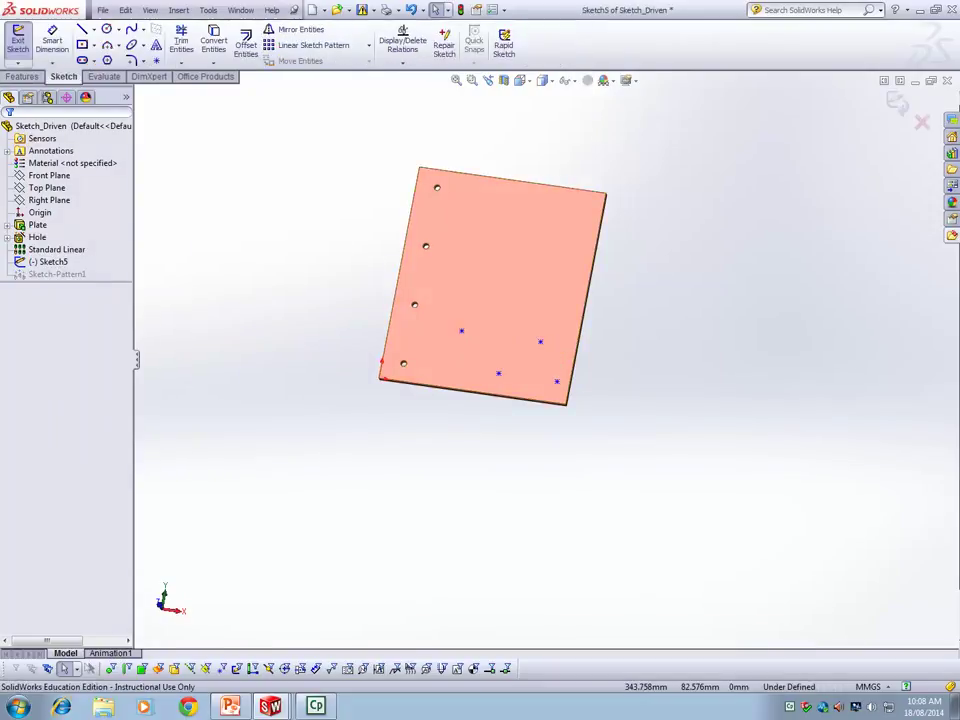
pyautogui.scroll(-2, 555, 375)
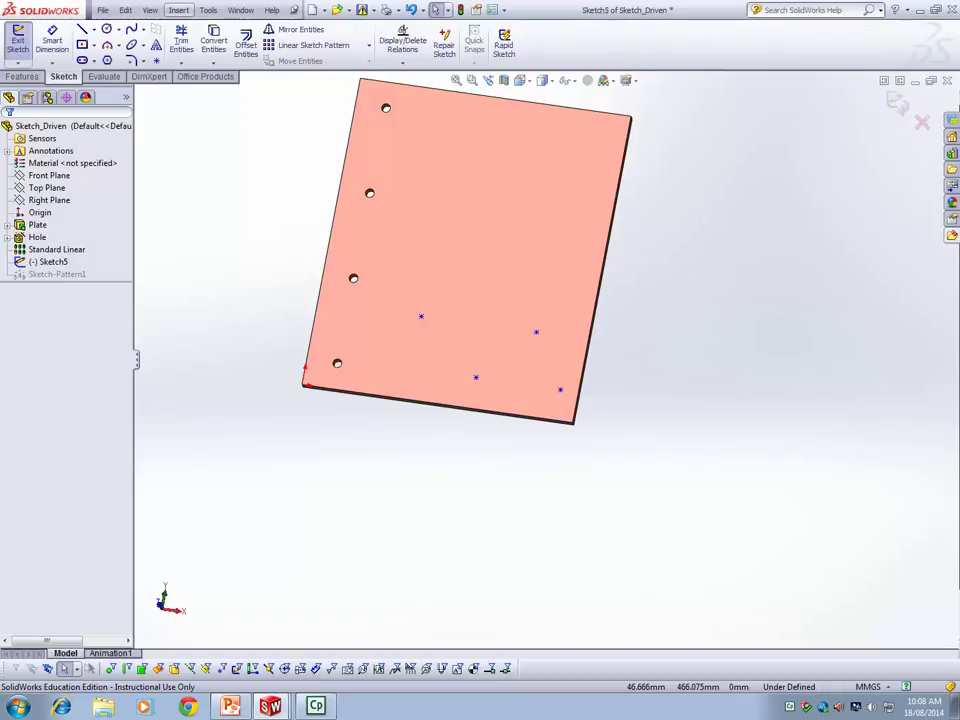
# Step: Apply Fully Define Sketch to all sketch entities with the default baseline schemes for horizontal and vertical dimensions
pyautogui.click(208, 10)
pyautogui.moveTo(240, 351)
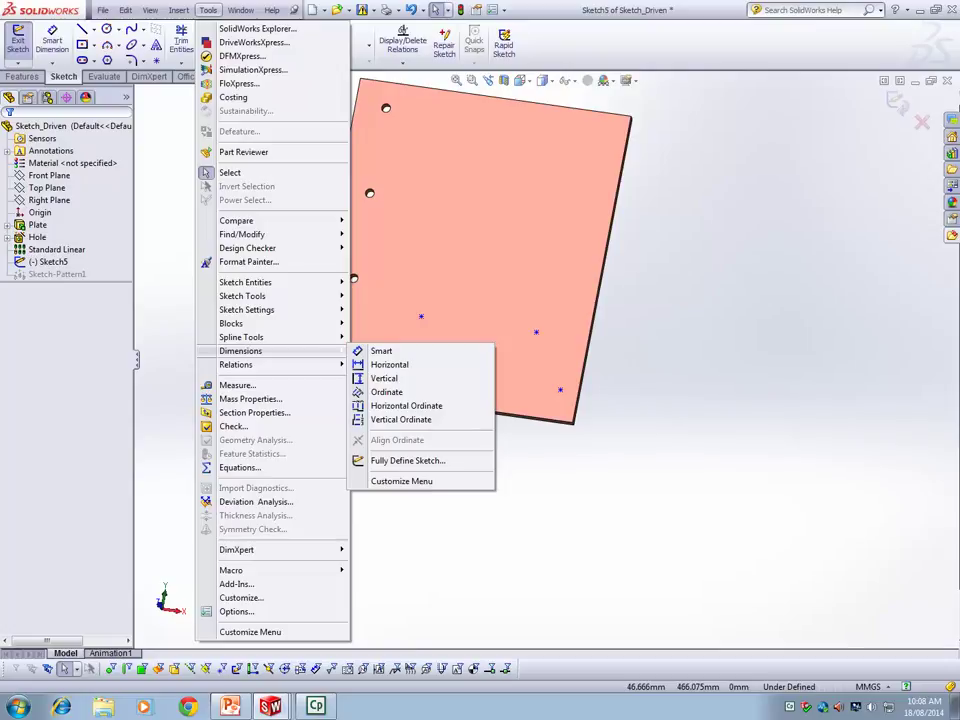
pyautogui.click(407, 460)
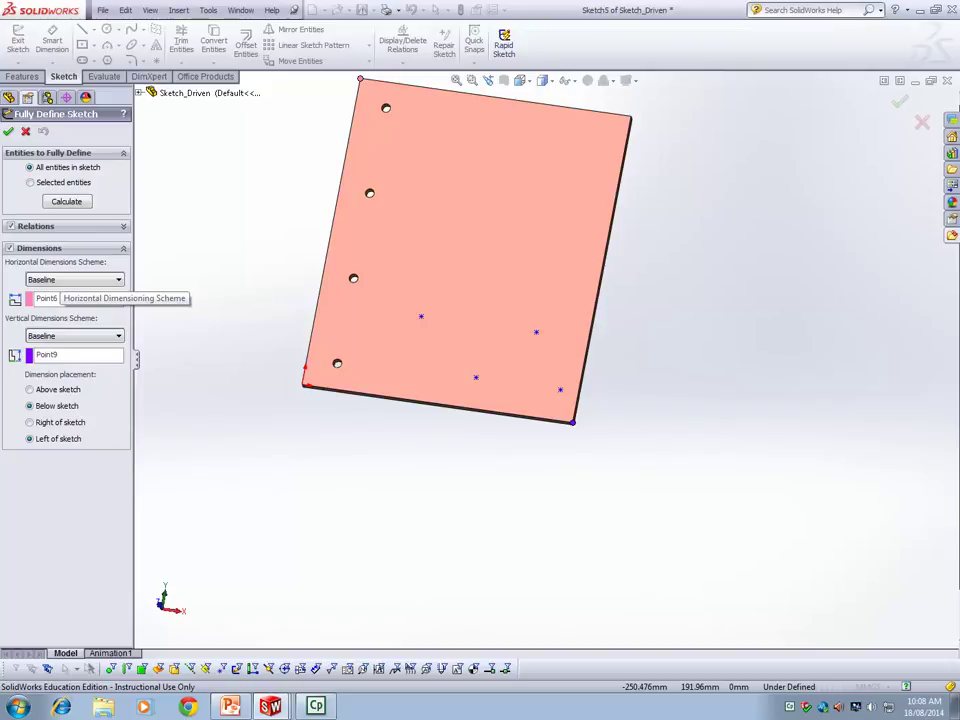
pyautogui.press('Return')
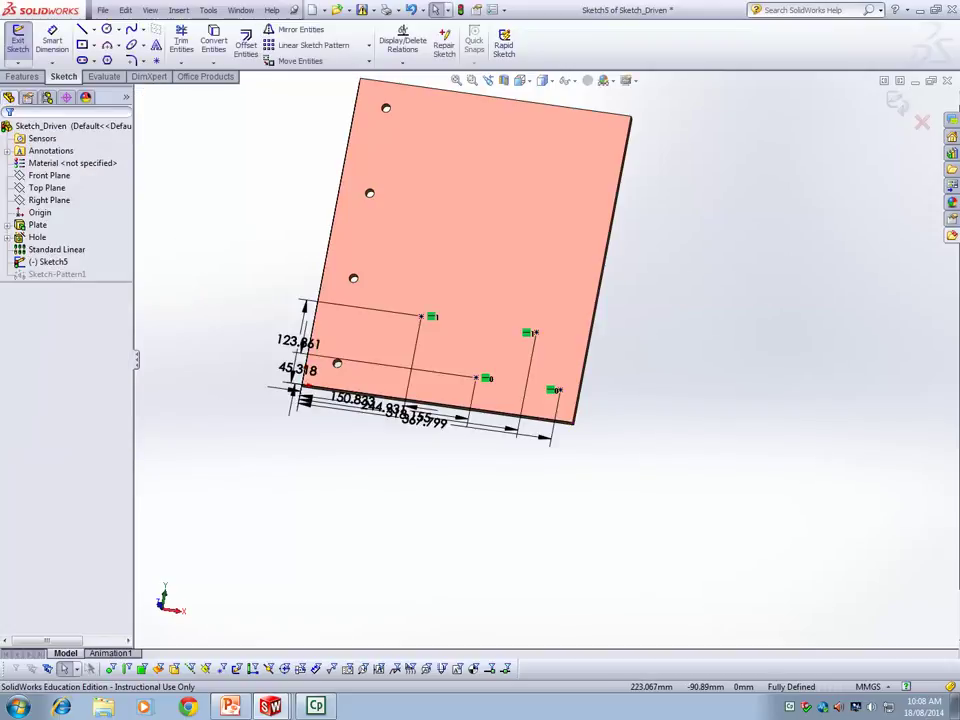
# Step: Inspect the baseline dimensions on the four points and undo the Fully Define Sketch operation
pyautogui.scroll(-3, 444, 471)
pyautogui.scroll(2, 439, 467)
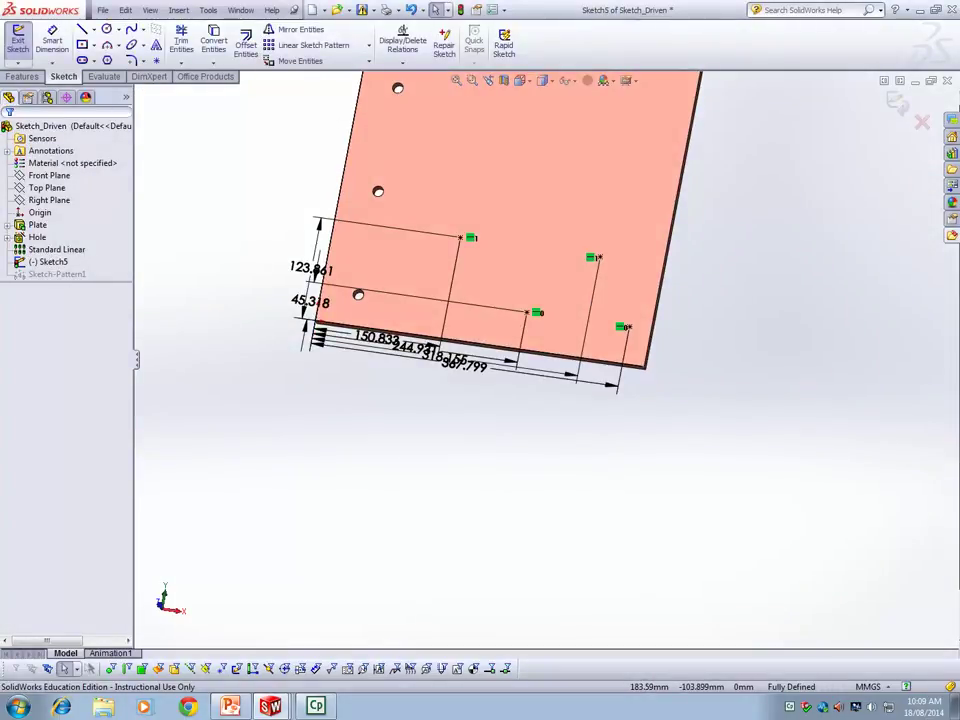
pyautogui.moveTo(492, 463); pyautogui.dragTo(514, 446, button='middle')
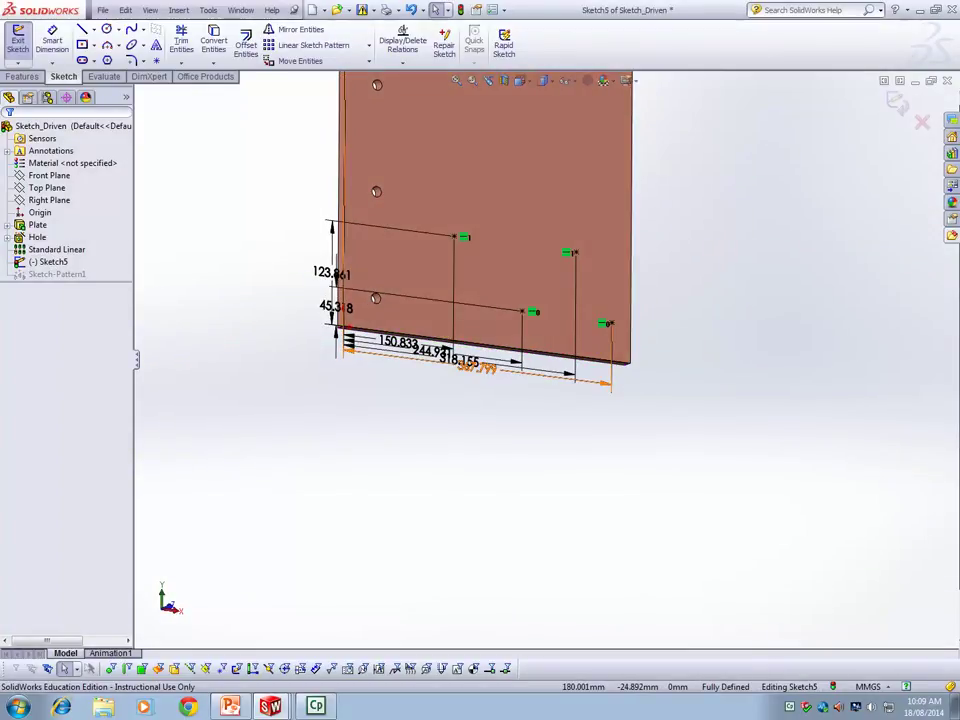
pyautogui.scroll(-4, 474, 368)
pyautogui.scroll(3, 471, 399)
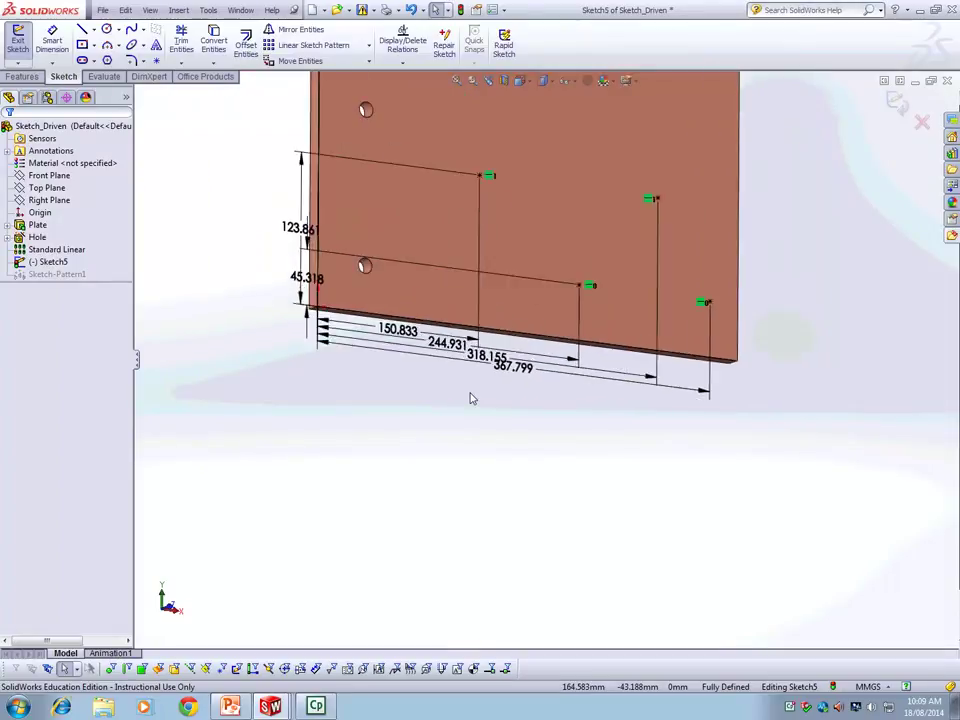
pyautogui.scroll(-2, 471, 399)
pyautogui.scroll(1, 471, 399)
pyautogui.moveTo(471, 399); pyautogui.dragTo(456, 392, button='middle')
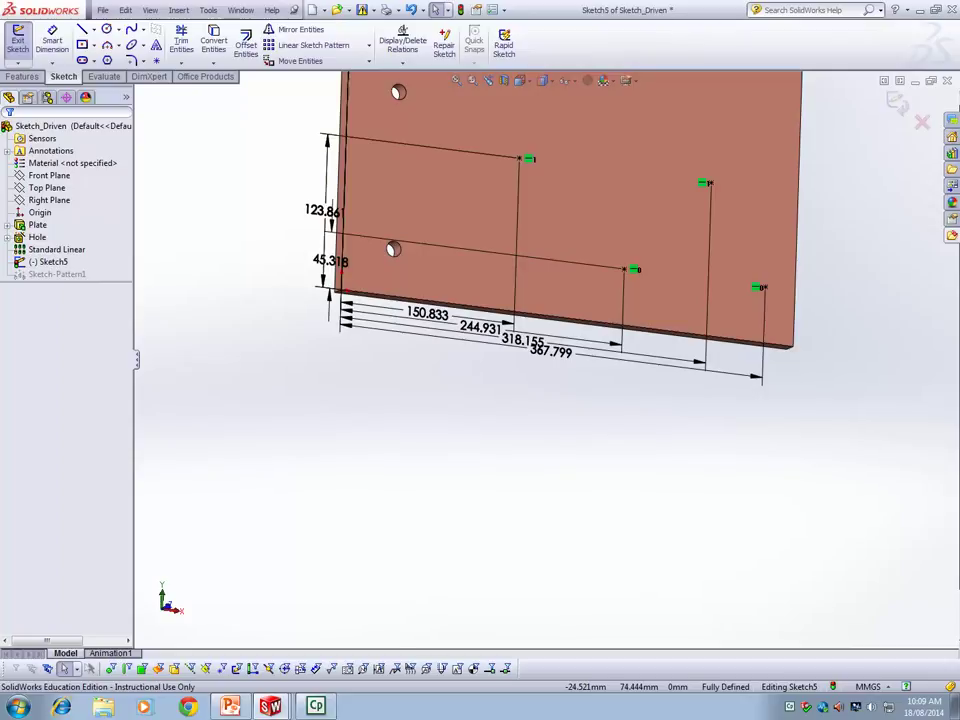
pyautogui.hotkey('ctrl', 'z')
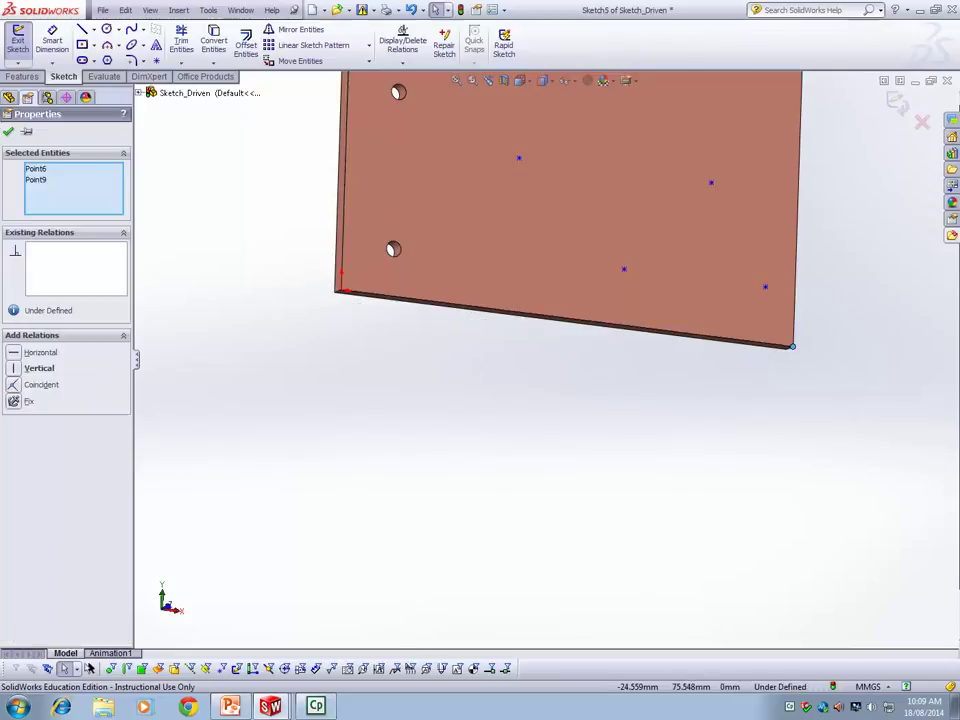
pyautogui.press('Escape')
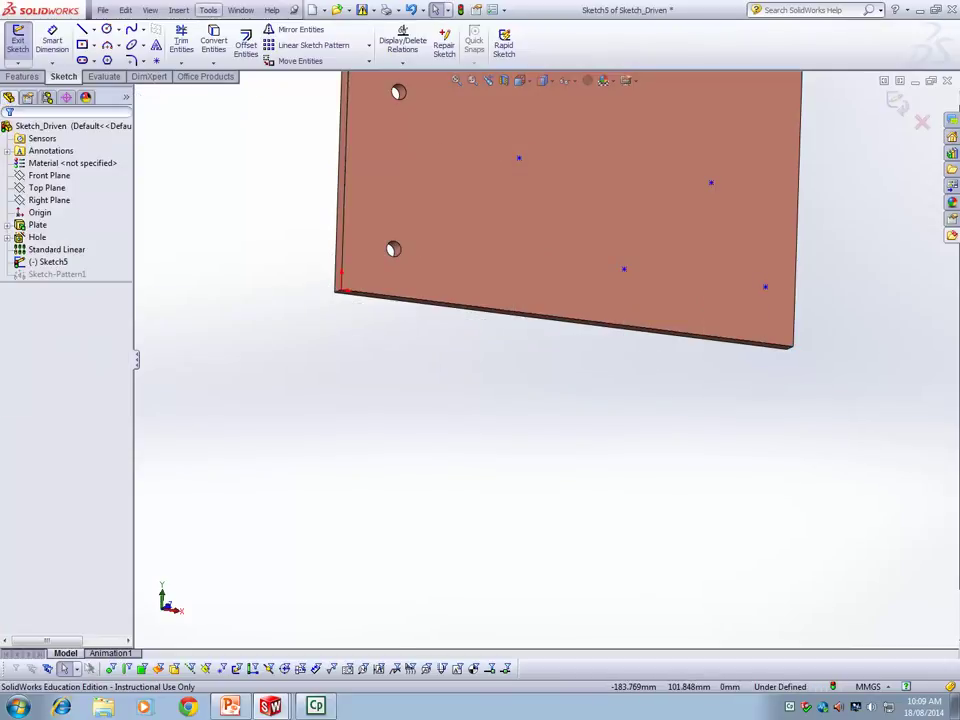
# Step: Start Fully Define Sketch again and set the upper-left sketch point, Point1, as the datum for the horizontal baseline dimensions
pyautogui.click(208, 10)
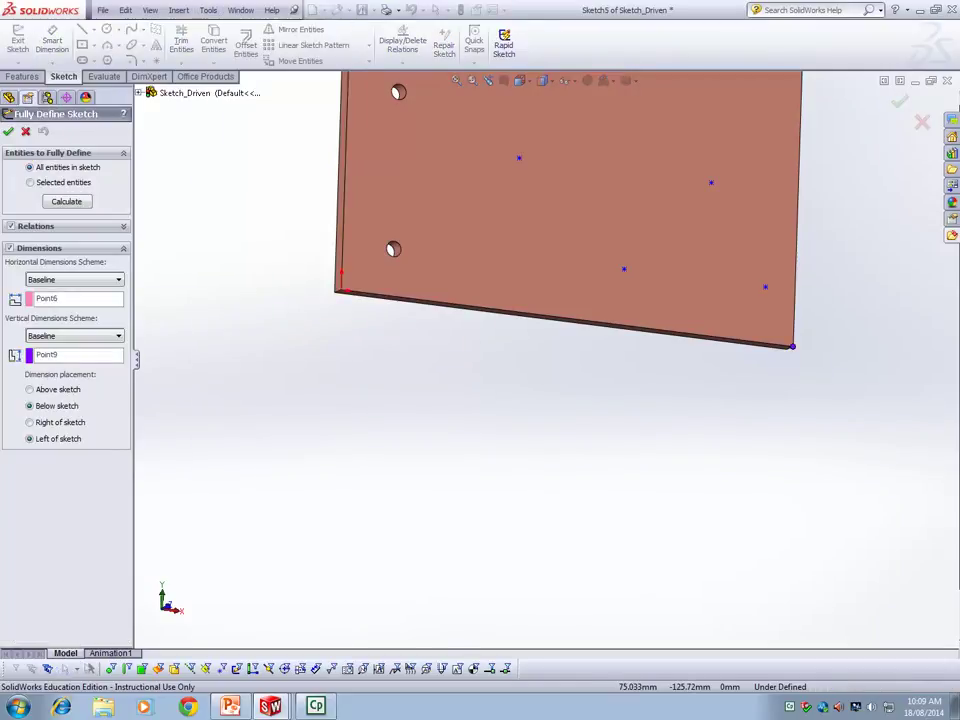
pyautogui.click(72, 299)
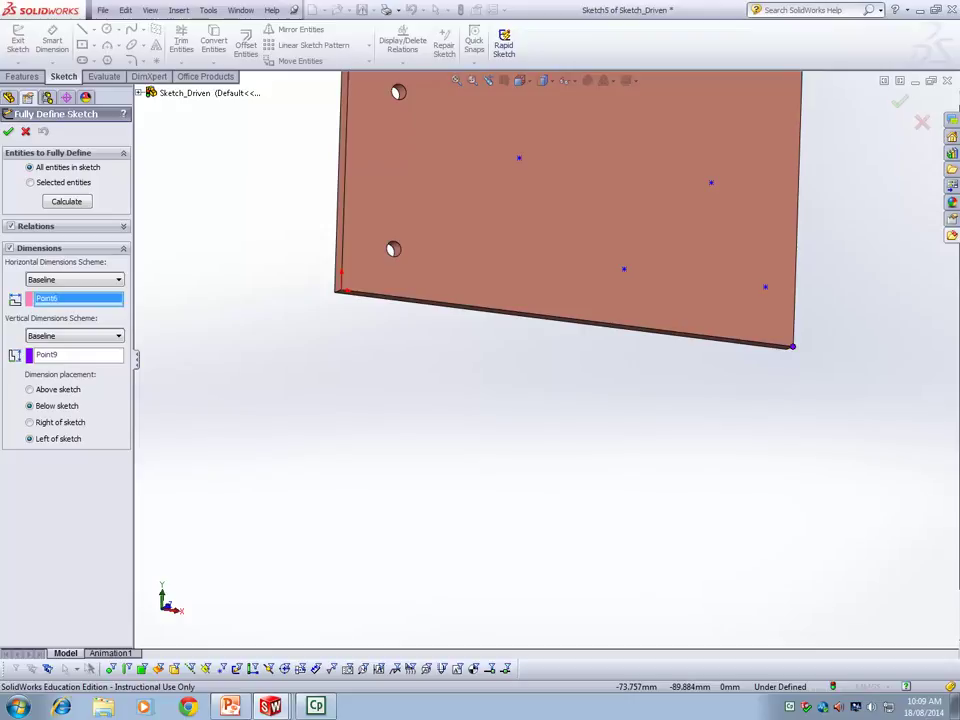
pyautogui.scroll(1, 278, 392)
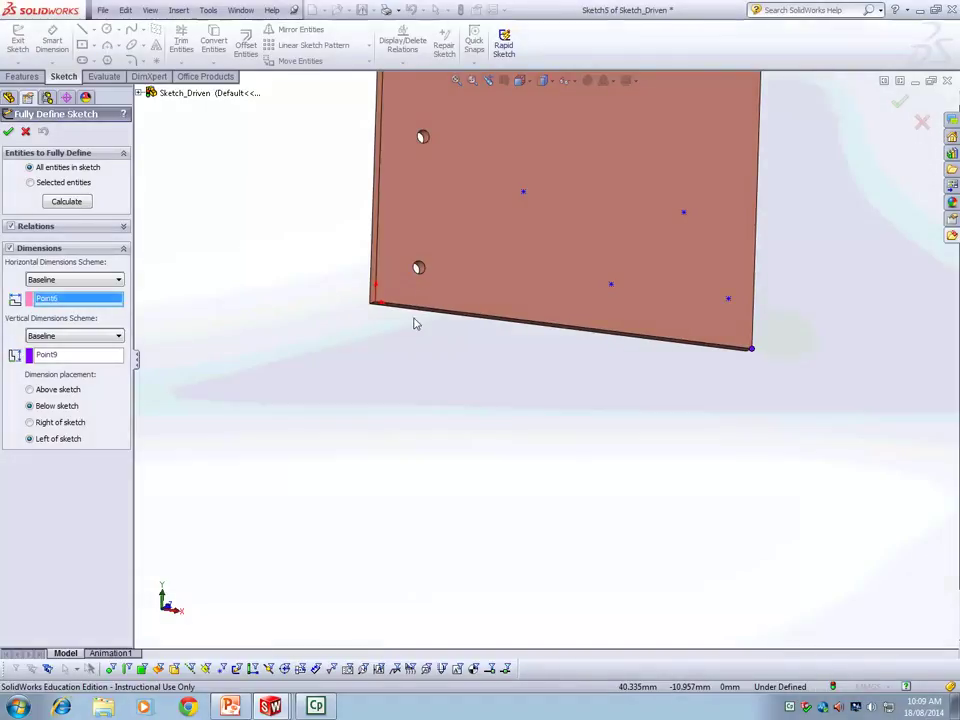
pyautogui.scroll(-1, 440, 318)
pyautogui.scroll(-2, 648, 253)
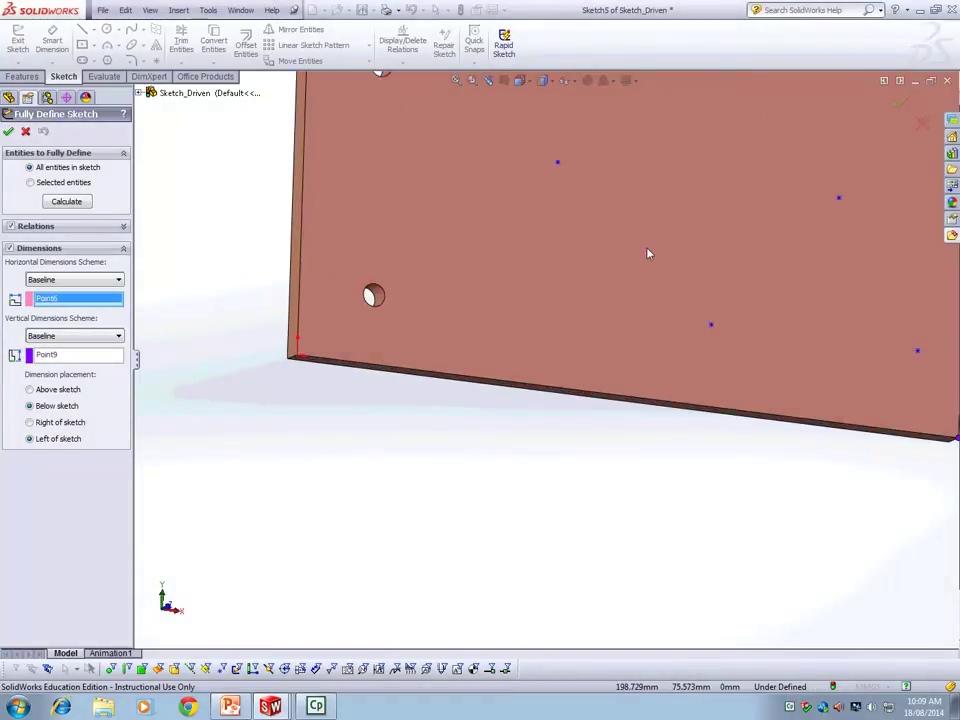
pyautogui.scroll(2, 649, 253)
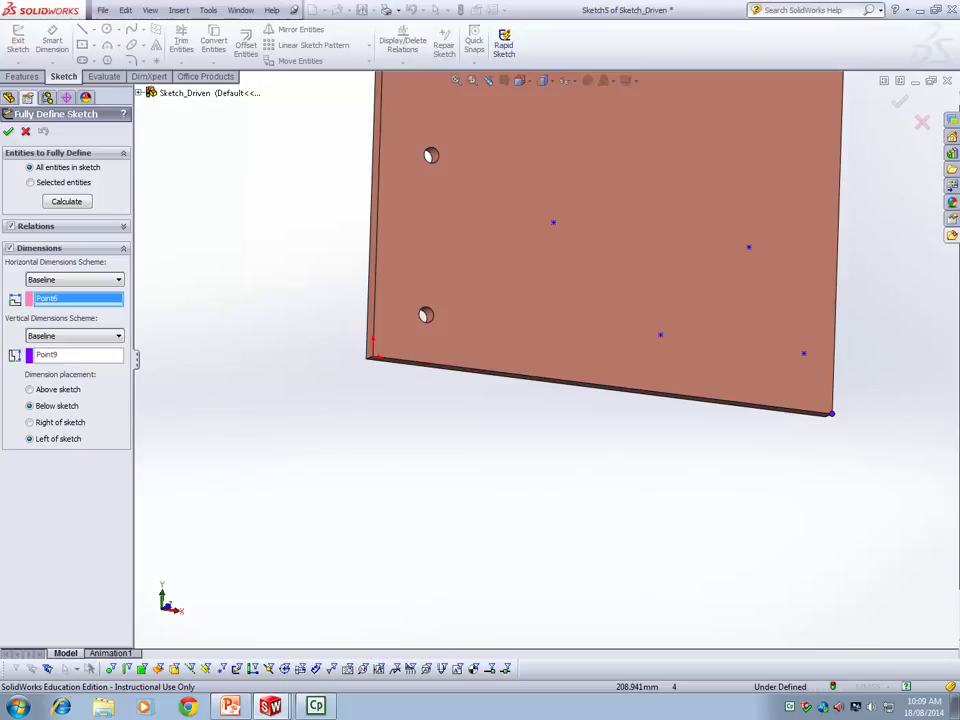
pyautogui.click(553, 222)
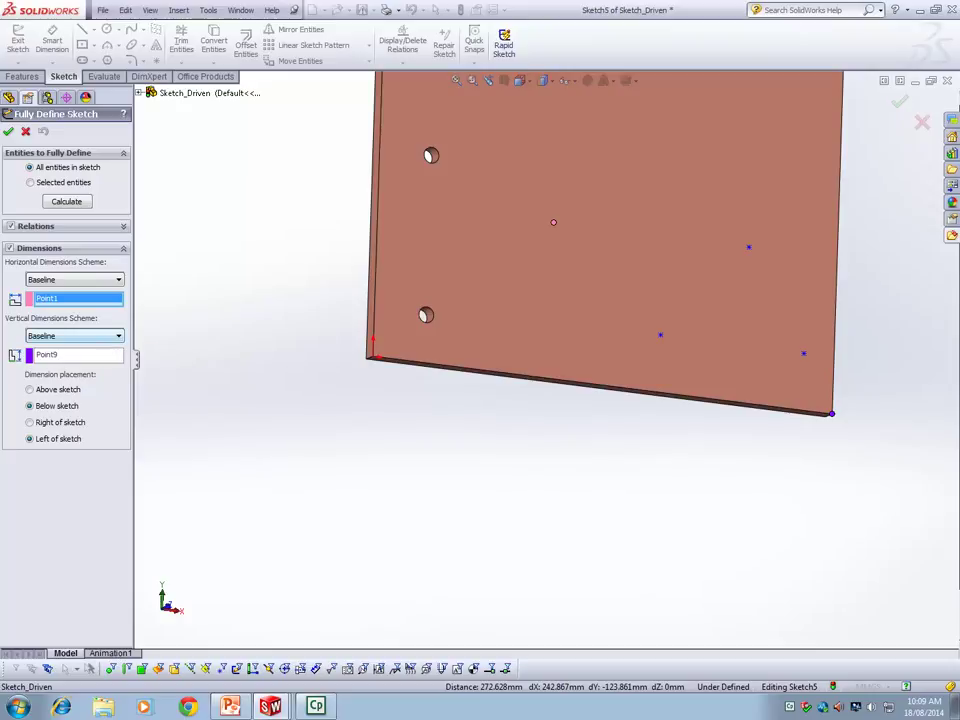
# Step: Set Point1 as the vertical dimension datum too, calculate the dimensions and relations for all entities, and accept them
pyautogui.click(78, 355)
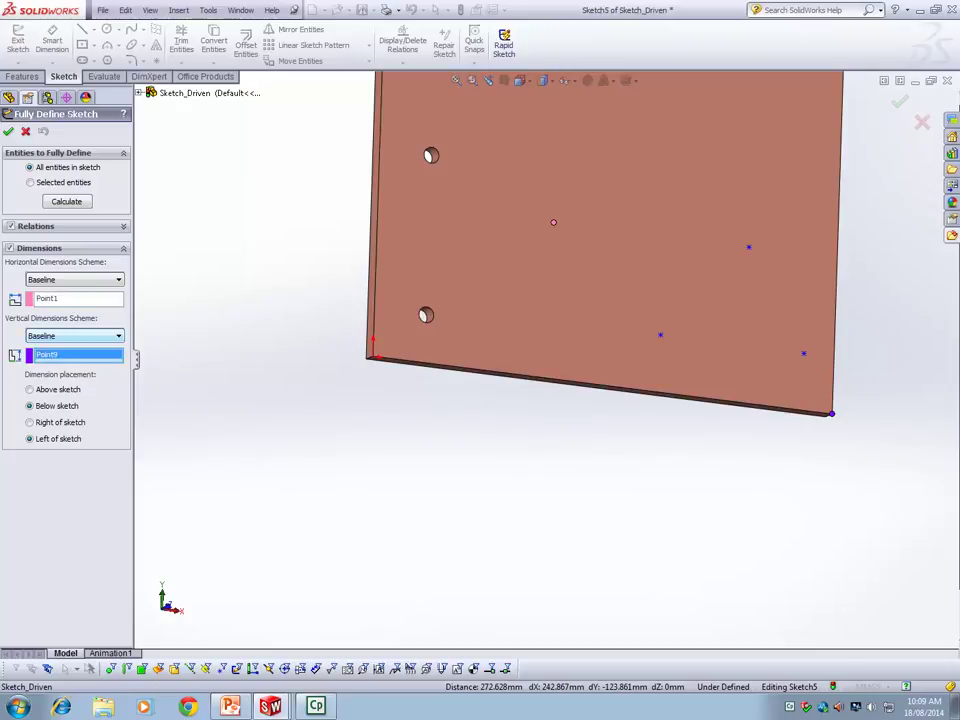
pyautogui.click(554, 223)
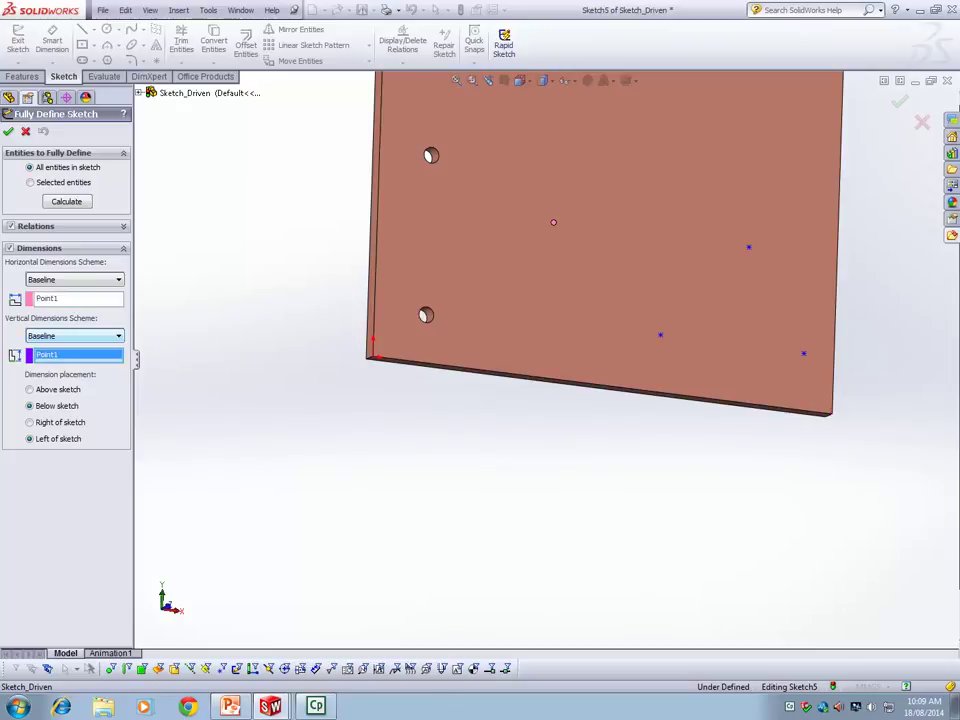
pyautogui.click(67, 202)
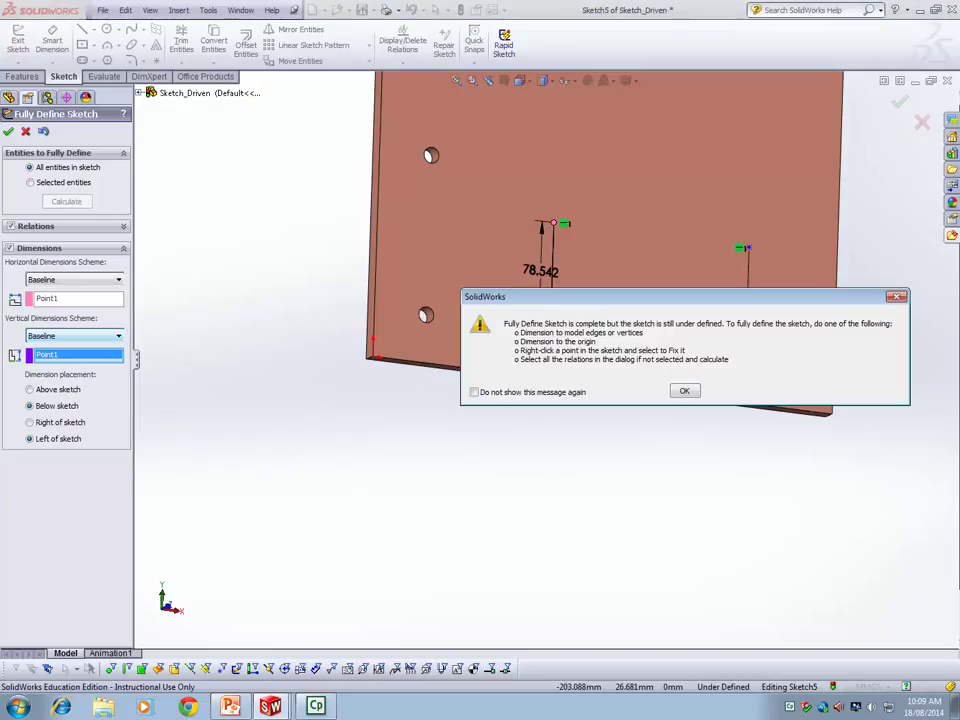
pyautogui.press('Return')
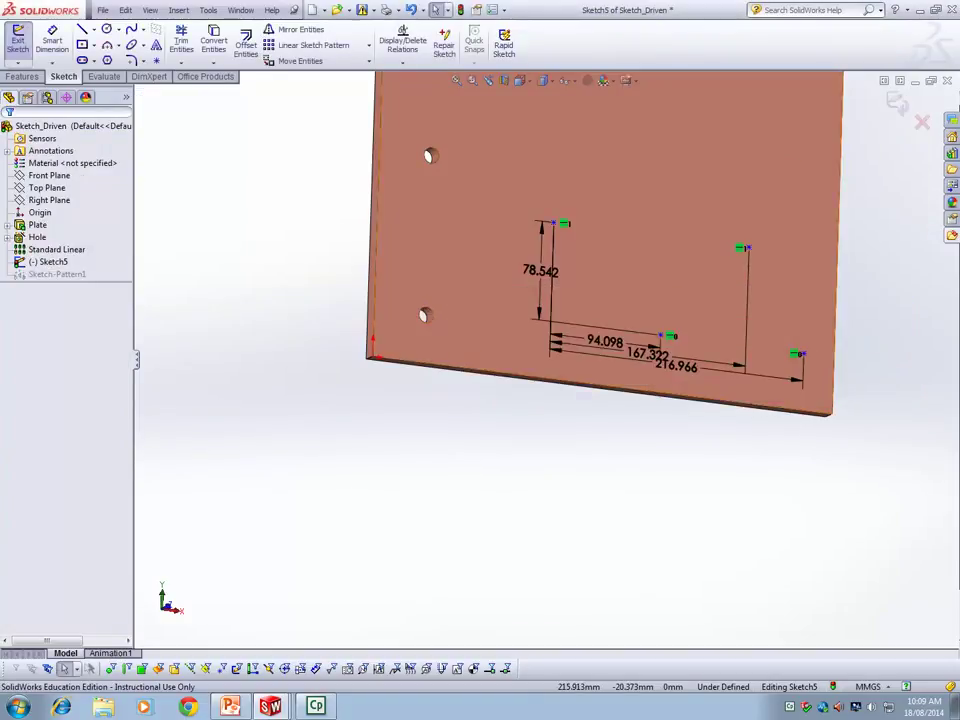
# Step: Stack the three horizontal baseline dimensions at separate heights between the sketch points and move the vertical dimension farther outward
pyautogui.scroll(-1, 636, 382)
pyautogui.scroll(1, 636, 370)
pyautogui.moveTo(575, 319); pyautogui.dragTo(583, 303)
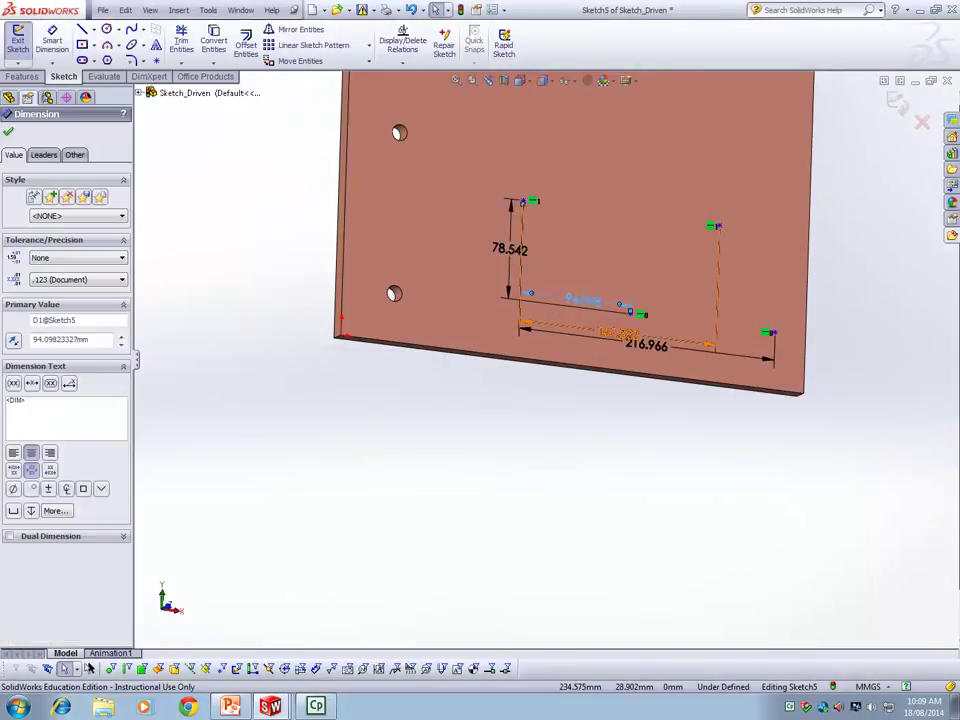
pyautogui.click(631, 289)
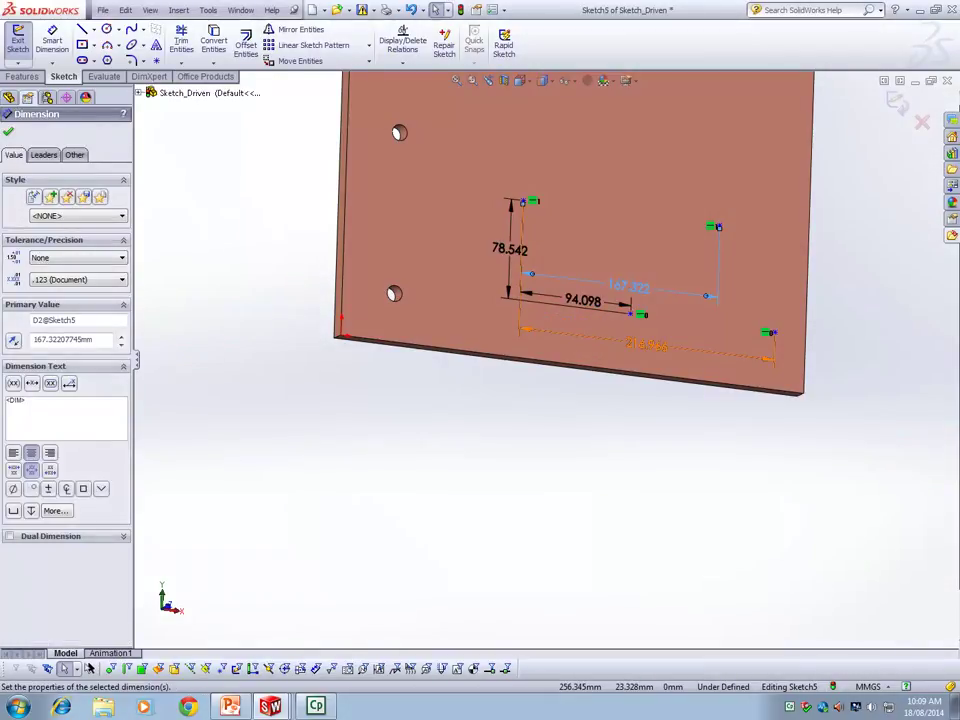
pyautogui.moveTo(683, 279); pyautogui.dragTo(685, 278)
pyautogui.moveTo(510, 250); pyautogui.dragTo(475, 244)
pyautogui.click(615, 419)
# Step: Close the dimensioned point sketch so that the sketch-driven hole pattern rebuilds on the plate
pyautogui.scroll(3, 617, 420)
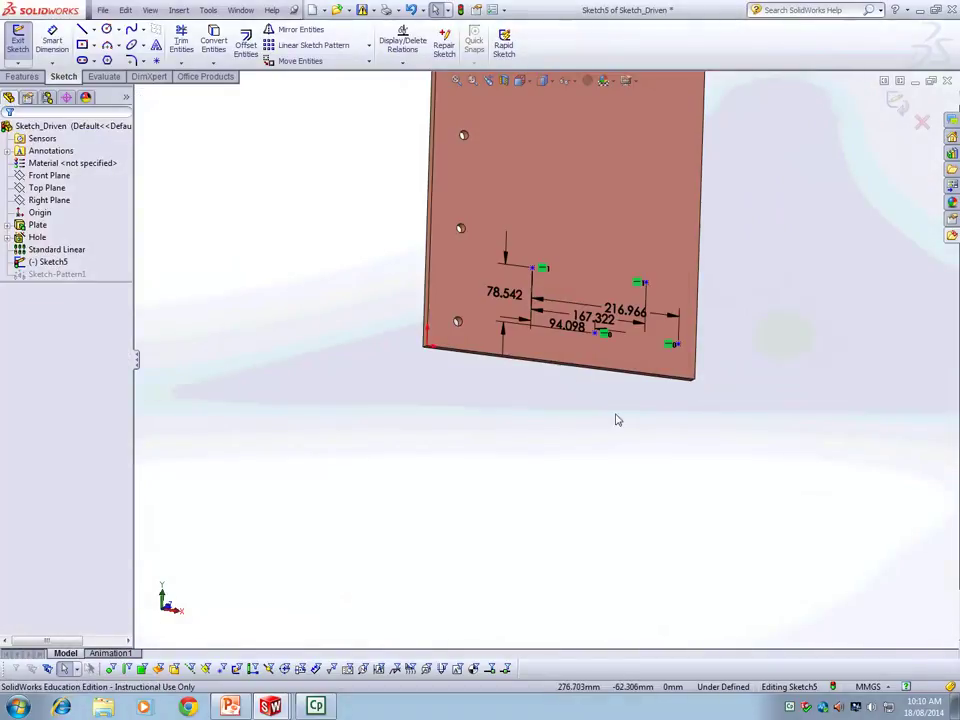
pyautogui.scroll(-3, 655, 352)
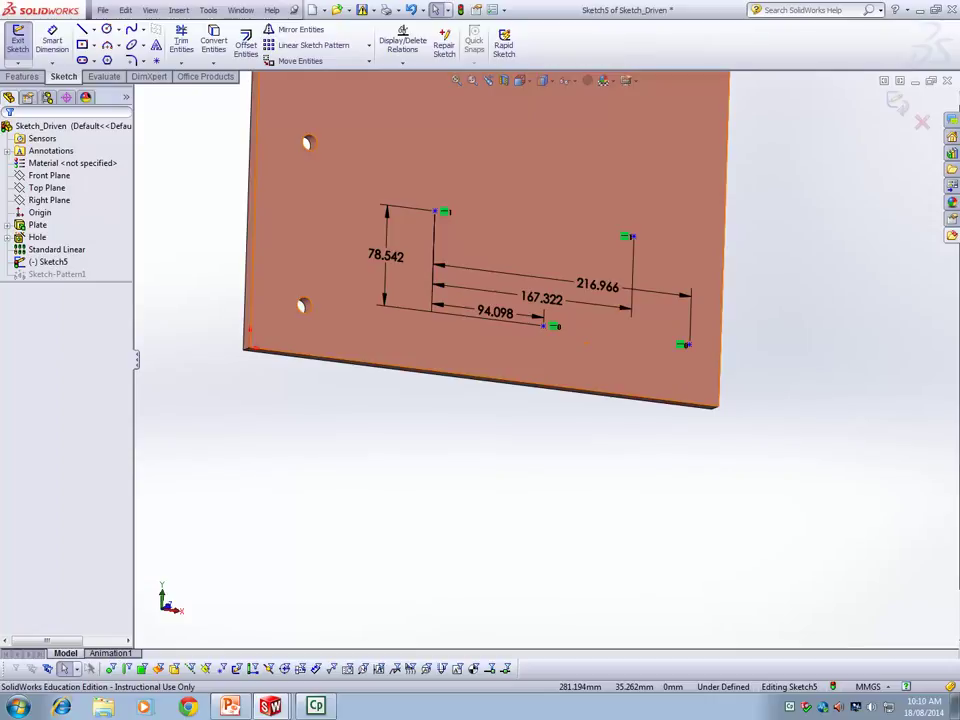
pyautogui.scroll(3, 592, 285)
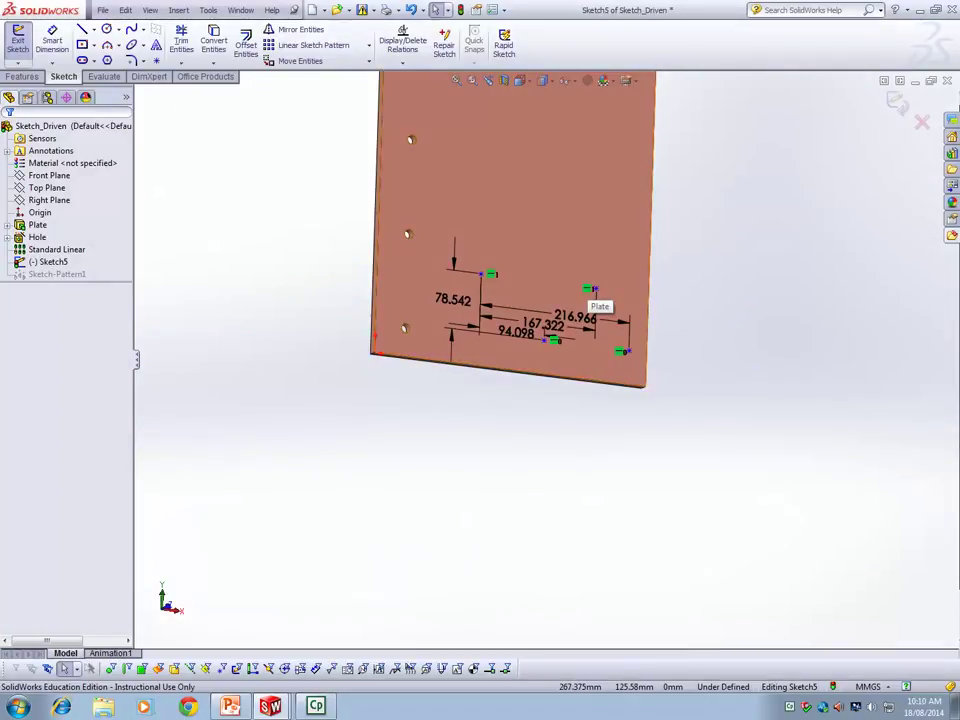
pyautogui.scroll(-2, 575, 288)
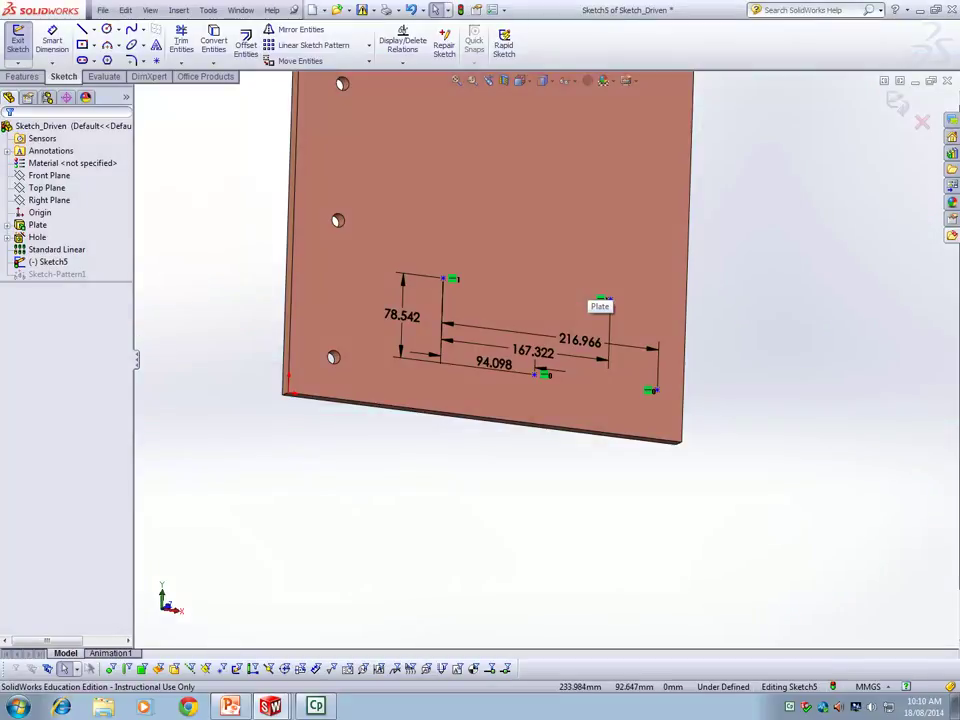
pyautogui.scroll(2, 560, 292)
pyautogui.scroll(-3, 517, 320)
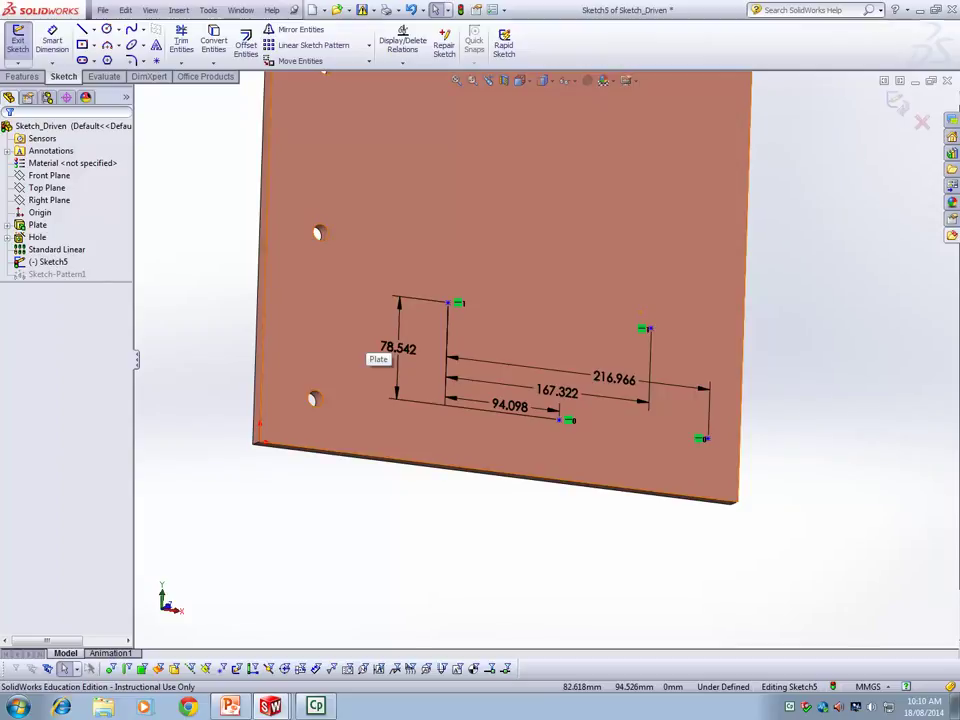
pyautogui.click(22, 77)
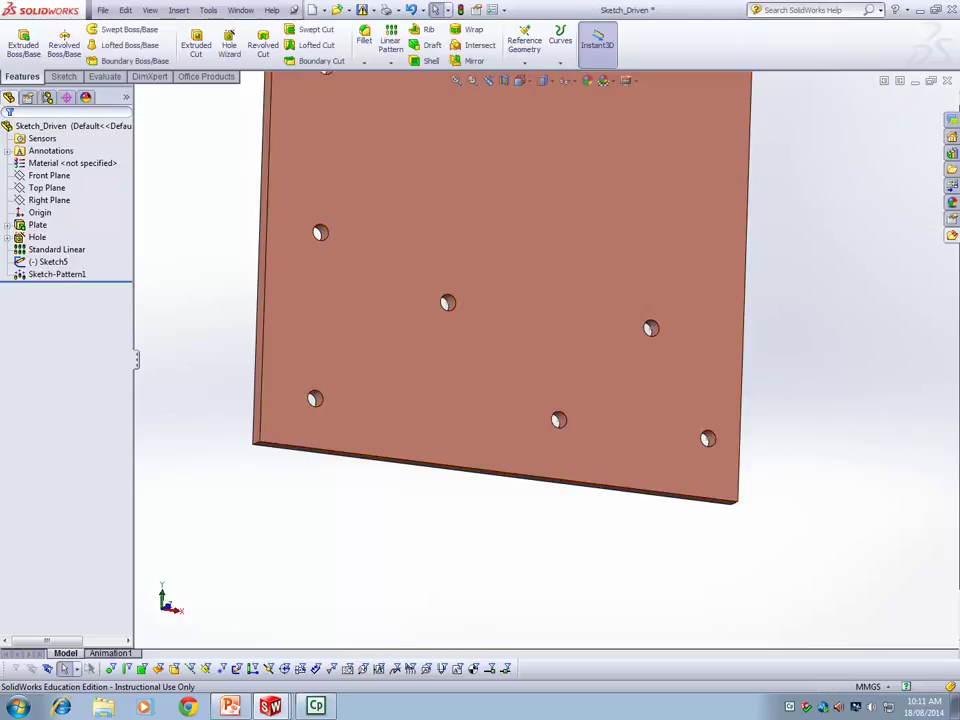
pyautogui.click(524, 47)
pyautogui.click(536, 89)
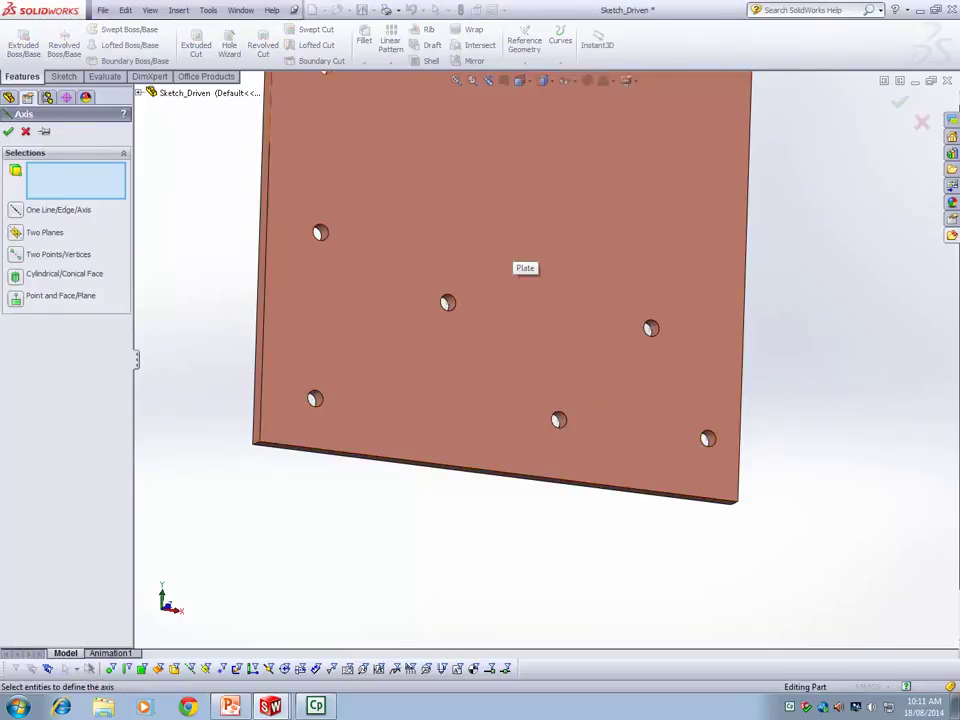
pyautogui.press('Escape')
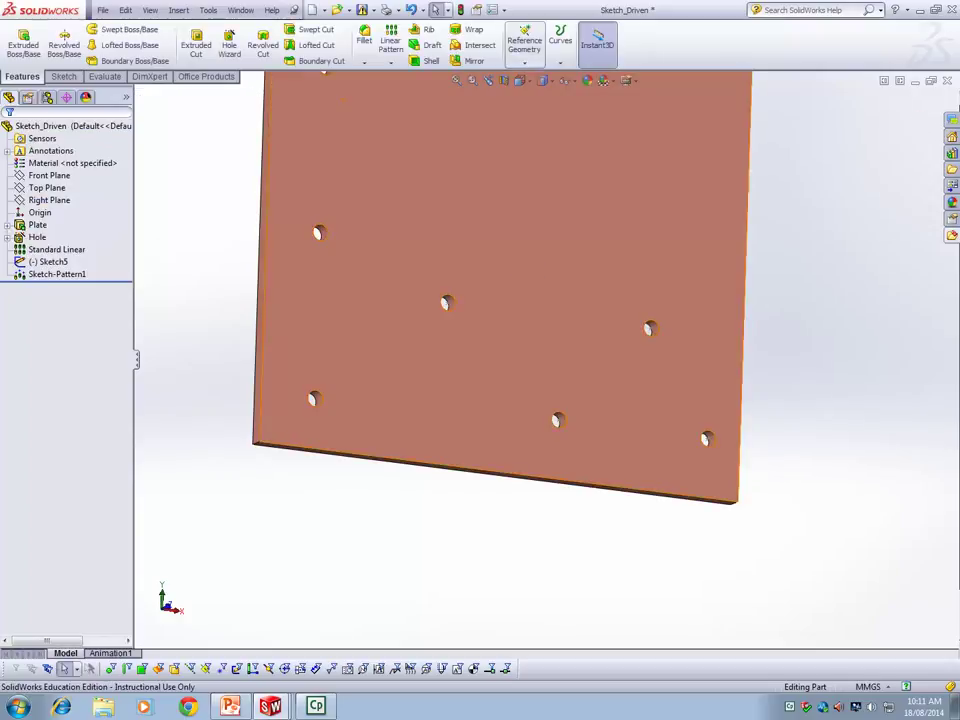
# Step: Try a reference axis through the cylindrical face of the hole nearest the plate's lower-left corner and clear the selection
pyautogui.click(524, 47)
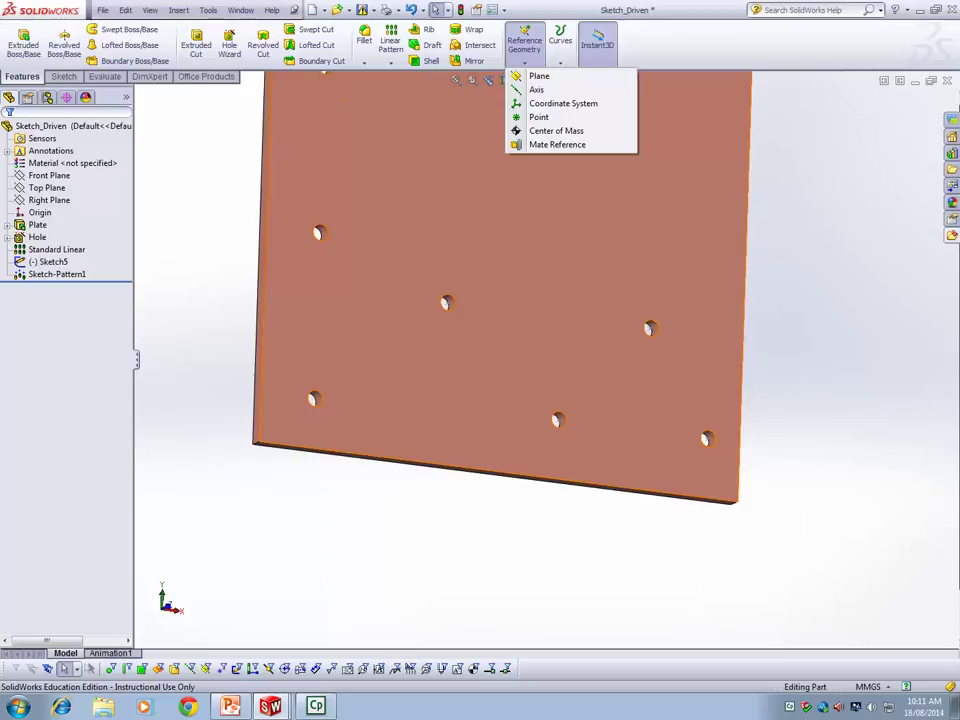
pyautogui.click(536, 89)
pyautogui.moveTo(306, 346); pyautogui.dragTo(362, 281, button='middle')
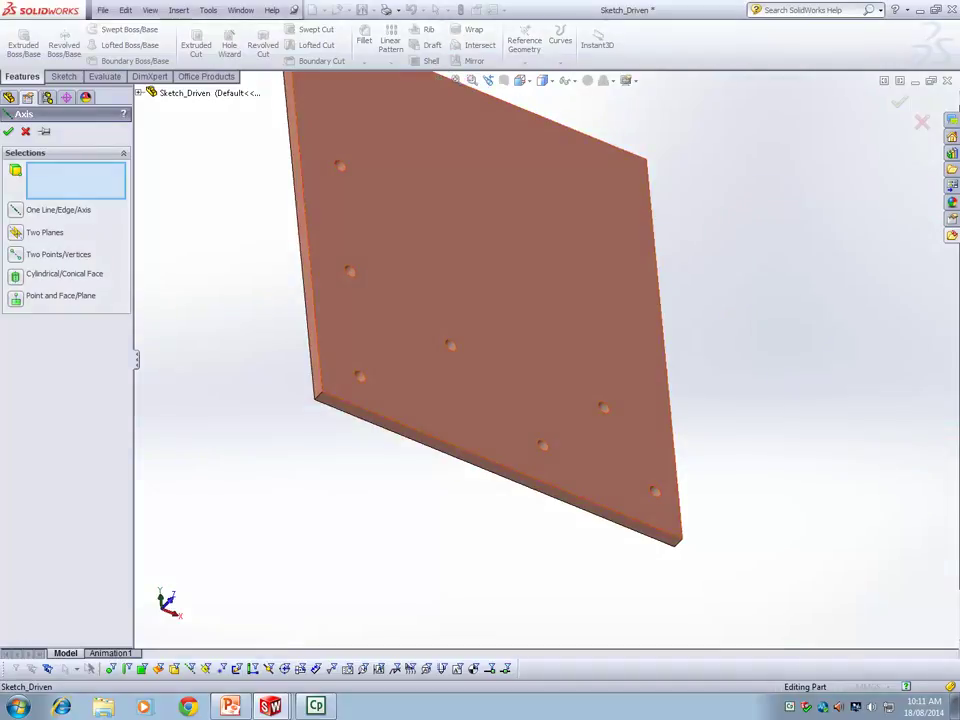
pyautogui.scroll(-2, 357, 345)
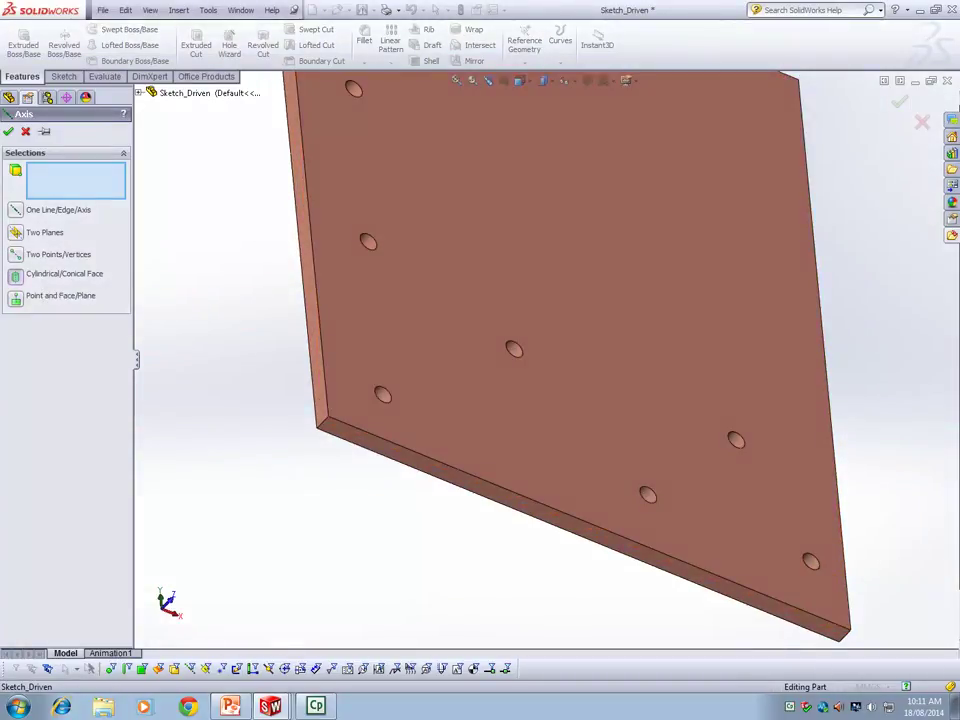
pyautogui.click(382, 394)
pyautogui.scroll(-3, 396, 392)
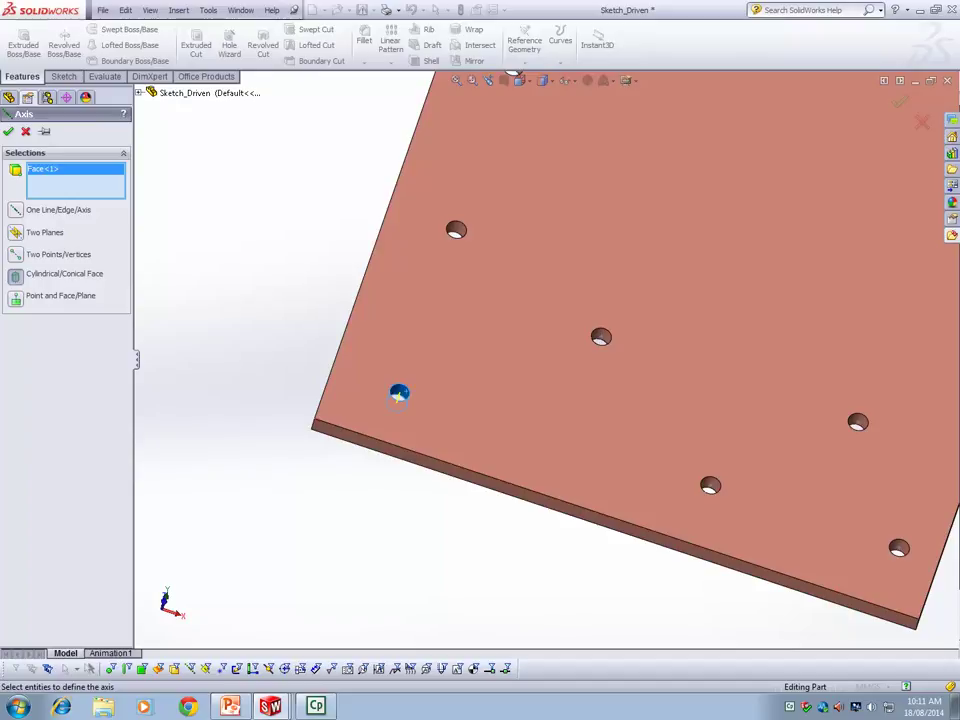
pyautogui.rightClick(45, 169)
pyautogui.click(100, 174)
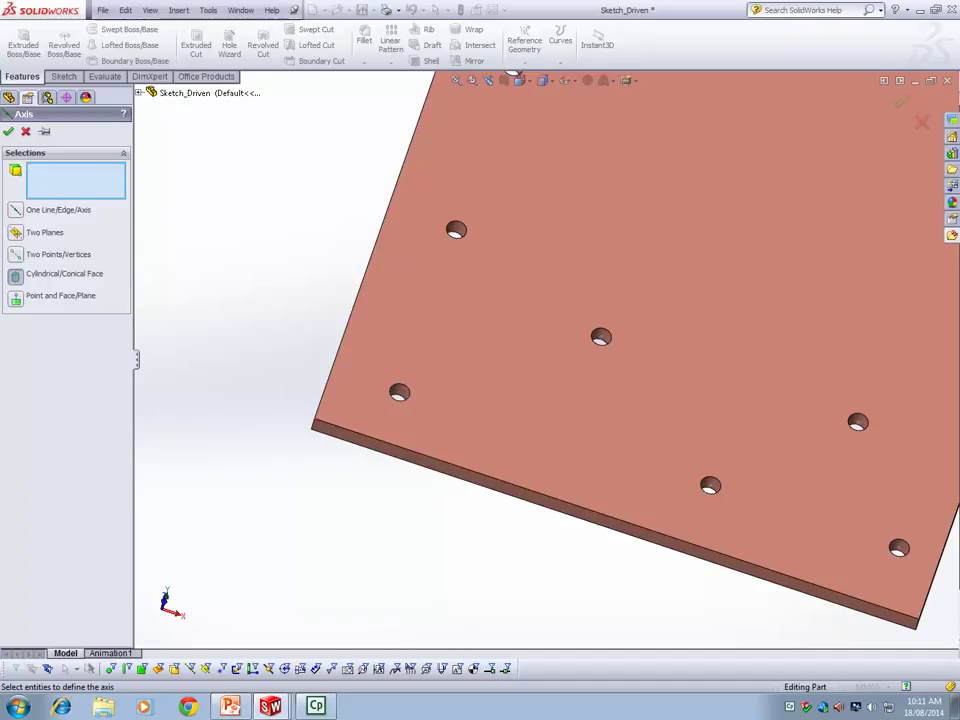
# Step: Try a Two Points/Vertices axis between diagonally opposite corners of the plate and clear the selections
pyautogui.click(16, 255)
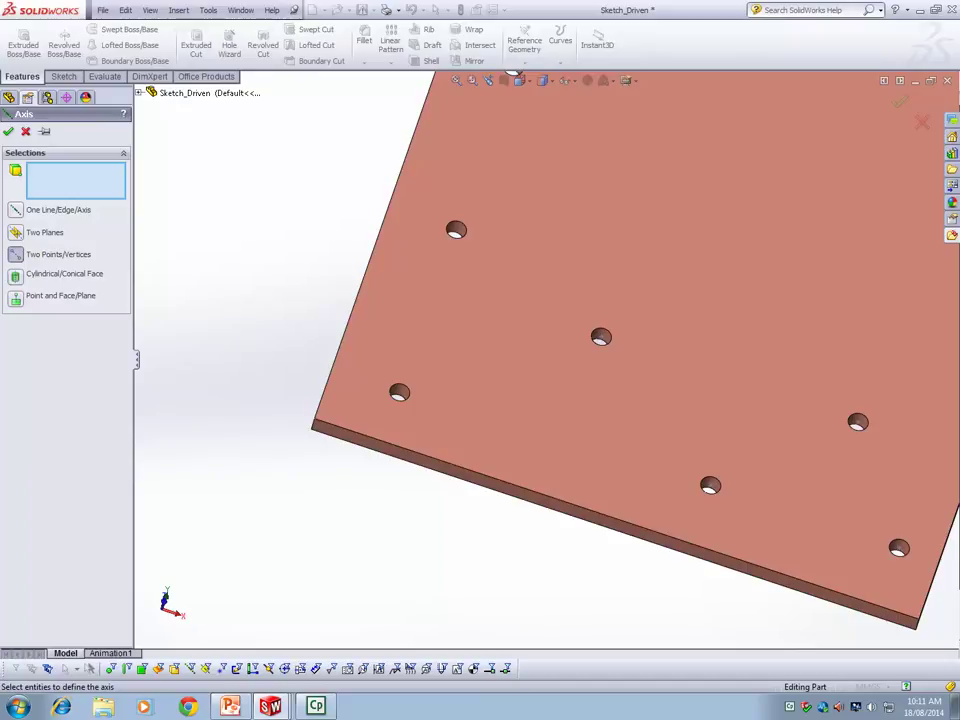
pyautogui.click(315, 419)
pyautogui.scroll(1, 489, 455)
pyautogui.moveTo(489, 455); pyautogui.dragTo(489, 298, button='middle')
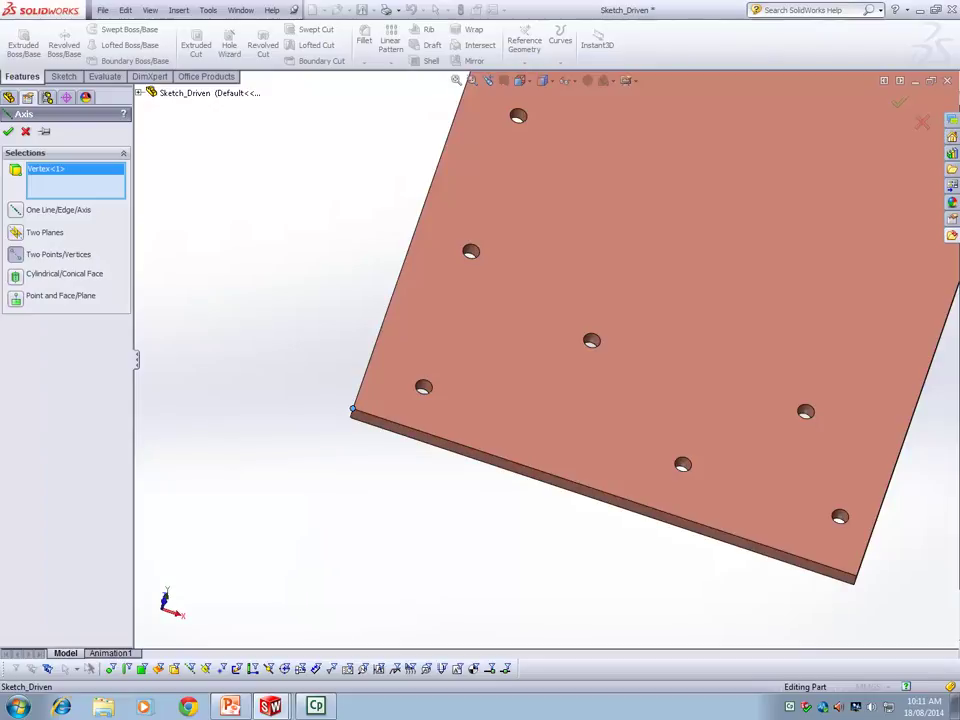
pyautogui.scroll(5, 587, 615)
pyautogui.moveTo(587, 615); pyautogui.dragTo(493, 548, button='middle')
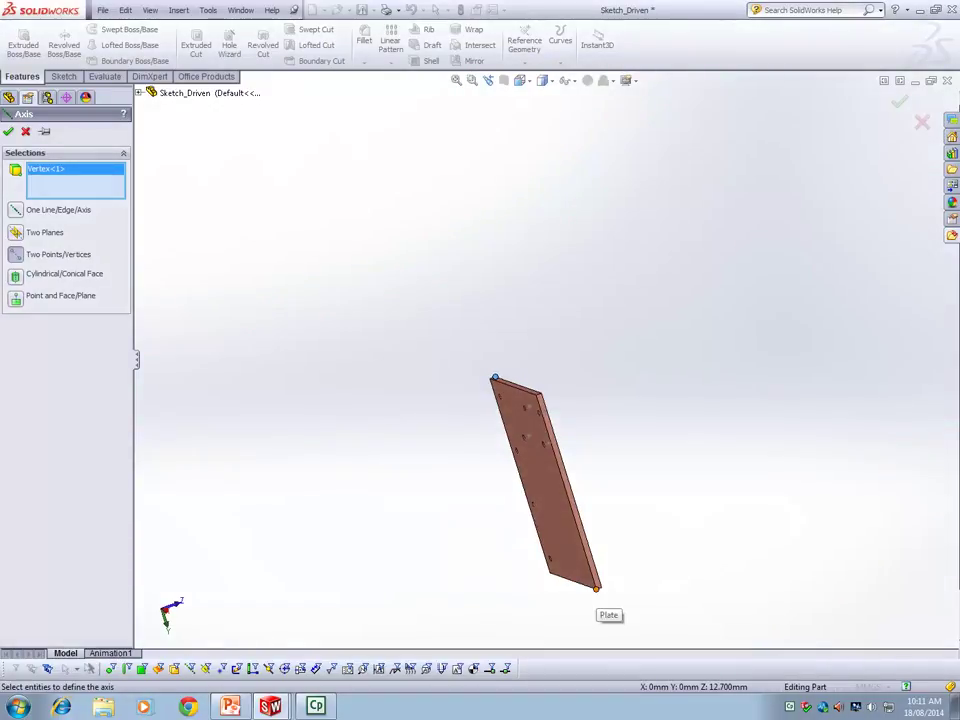
pyautogui.click(597, 589)
pyautogui.moveTo(597, 589); pyautogui.dragTo(455, 425, button='middle')
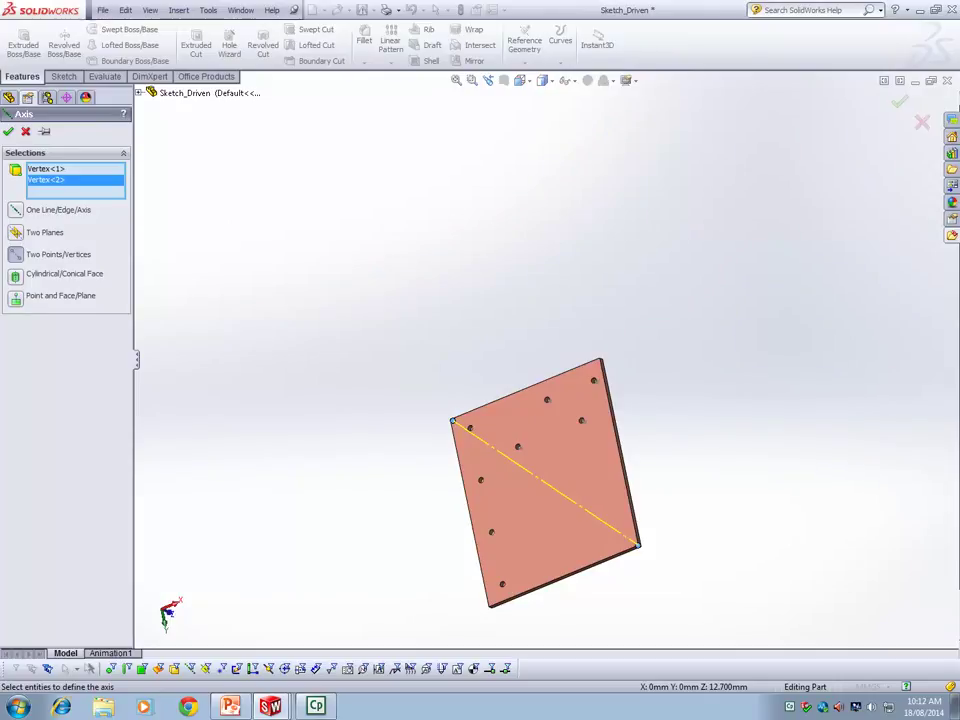
pyautogui.rightClick(74, 177)
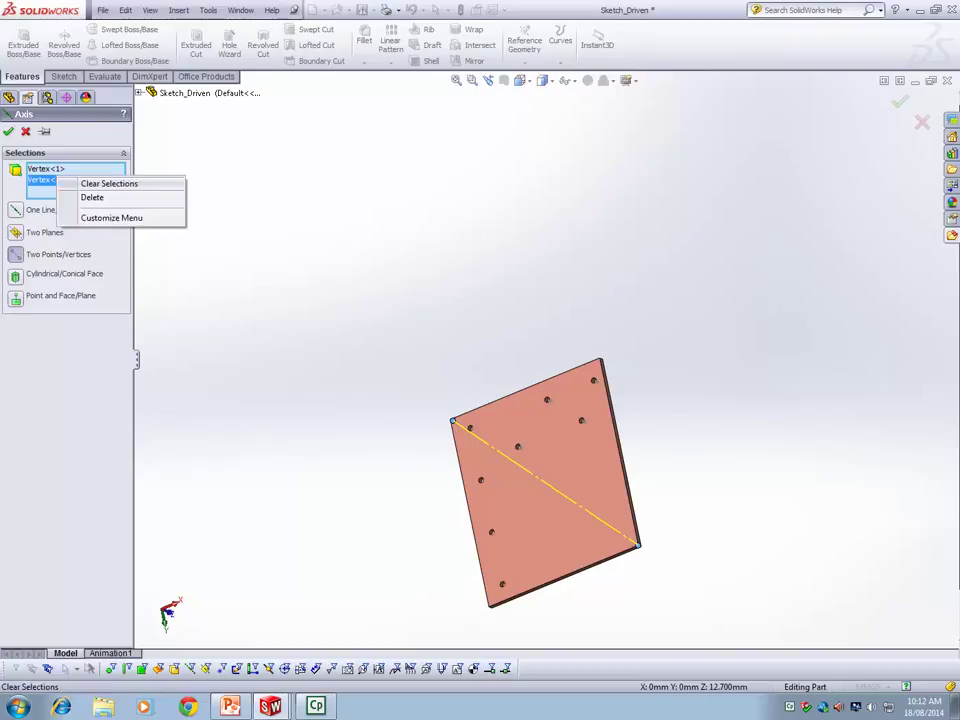
pyautogui.click(105, 183)
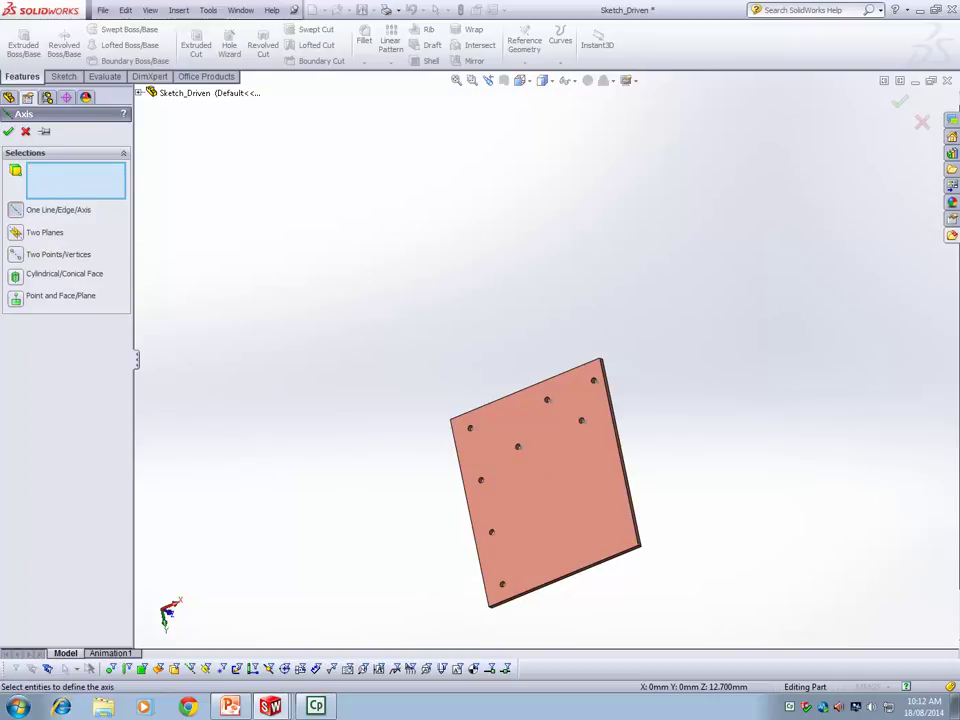
# Step: Try a One Line/Edge/Axis reference axis along one long edge of the plate and cancel the Axis command
pyautogui.click(618, 451)
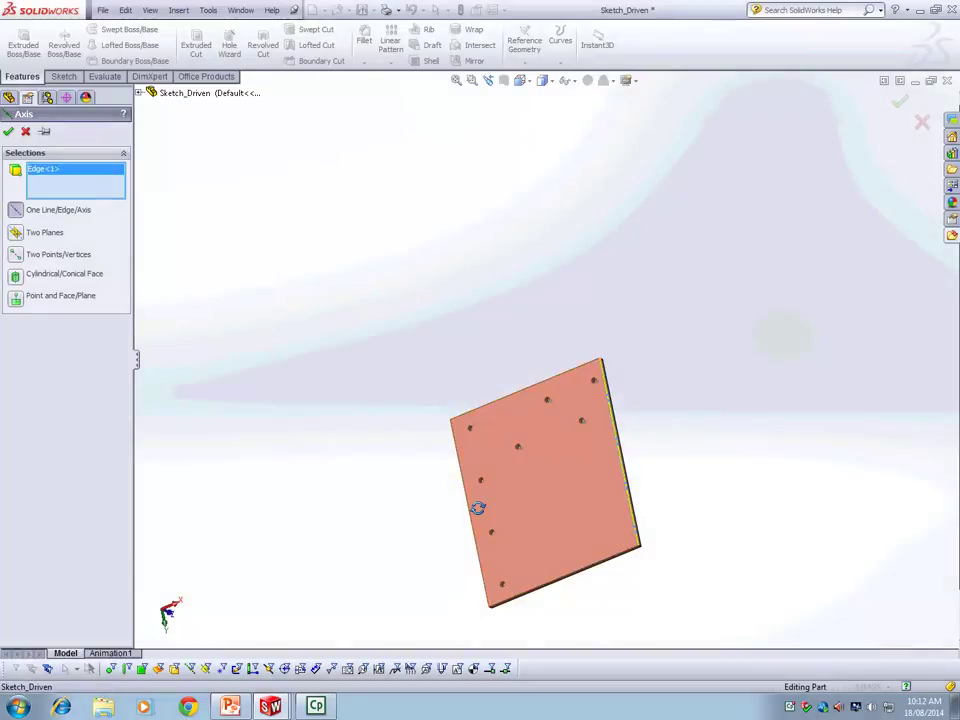
pyautogui.moveTo(478, 508); pyautogui.dragTo(128, 460, button='middle')
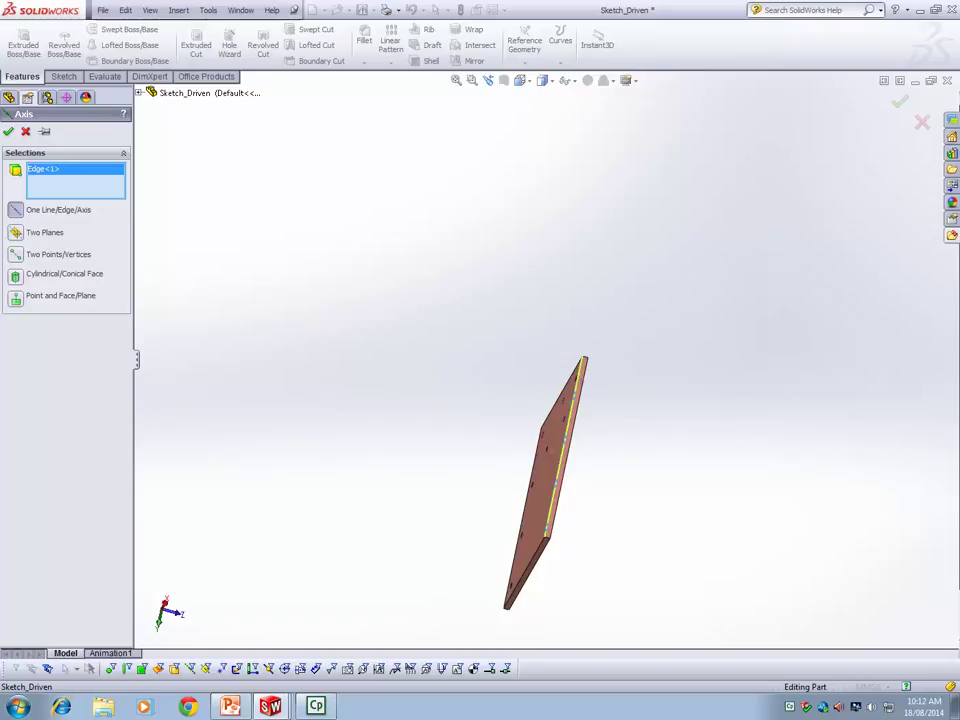
pyautogui.press('Escape')
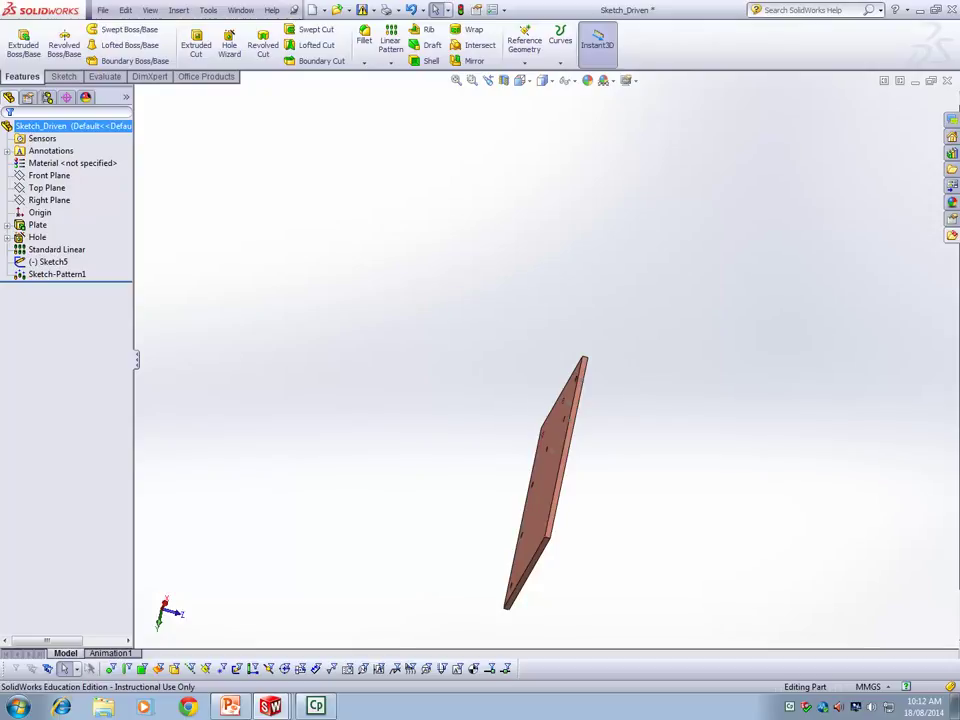
# Step: Start a Table Driven Pattern and select Plate as the feature to copy
pyautogui.click(390, 63)
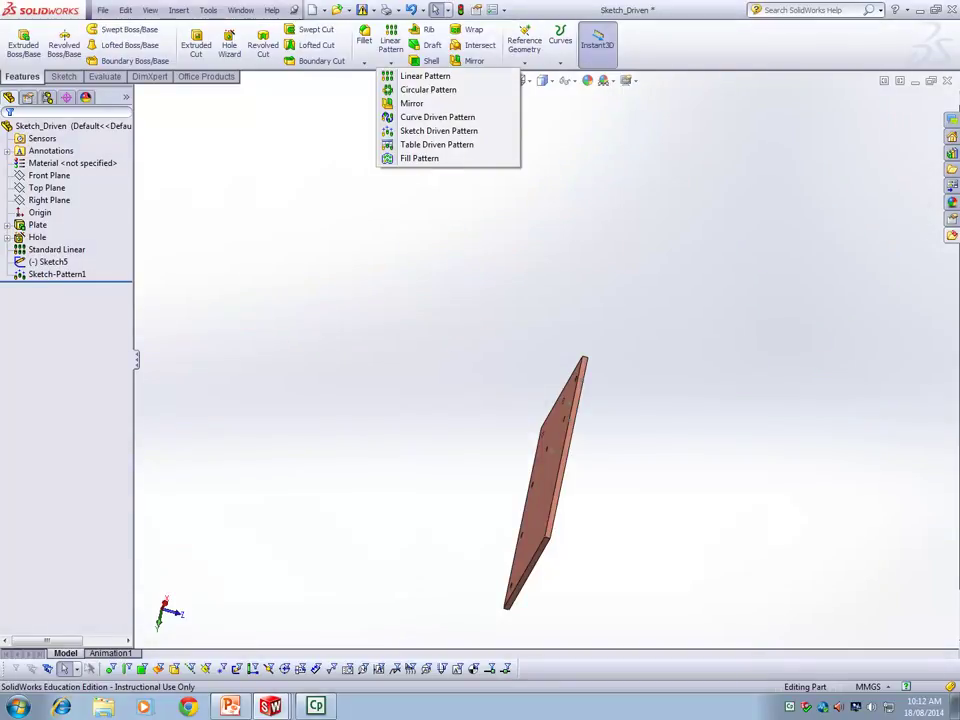
pyautogui.click(300, 374)
pyautogui.click(390, 62)
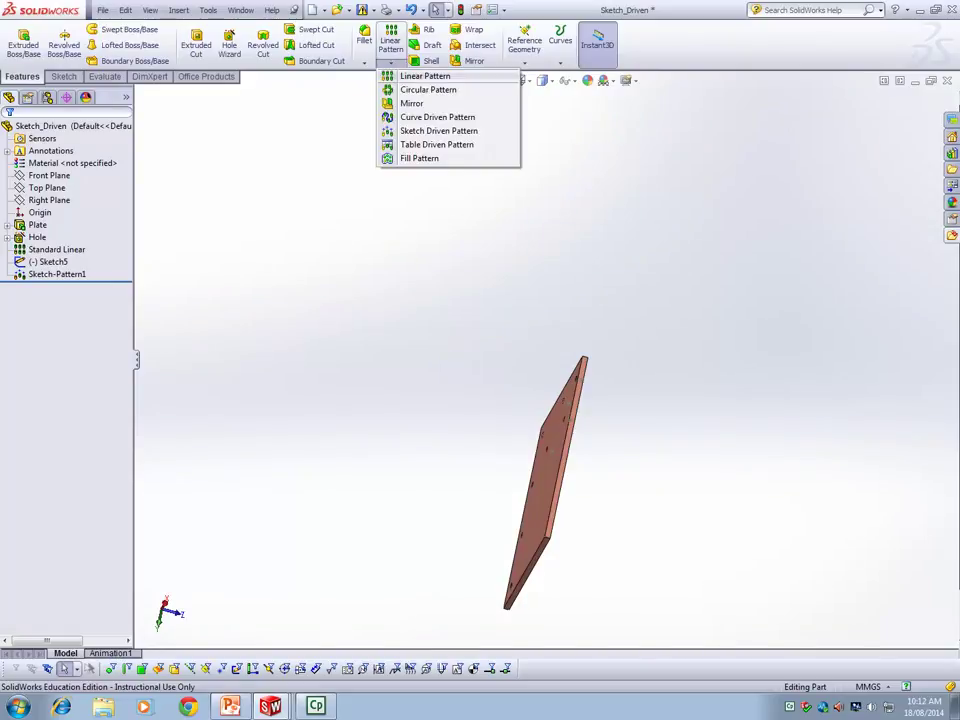
pyautogui.click(437, 144)
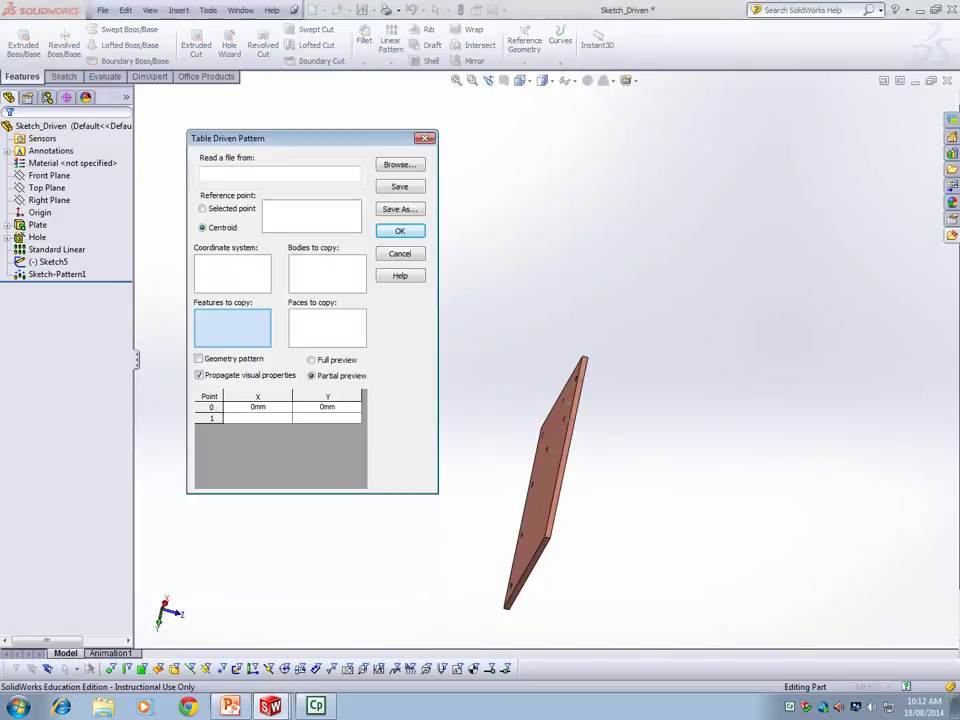
pyautogui.moveTo(600, 350); pyautogui.dragTo(642, 381, button='middle')
pyautogui.scroll(2, 540, 502)
pyautogui.scroll(-3, 534, 491)
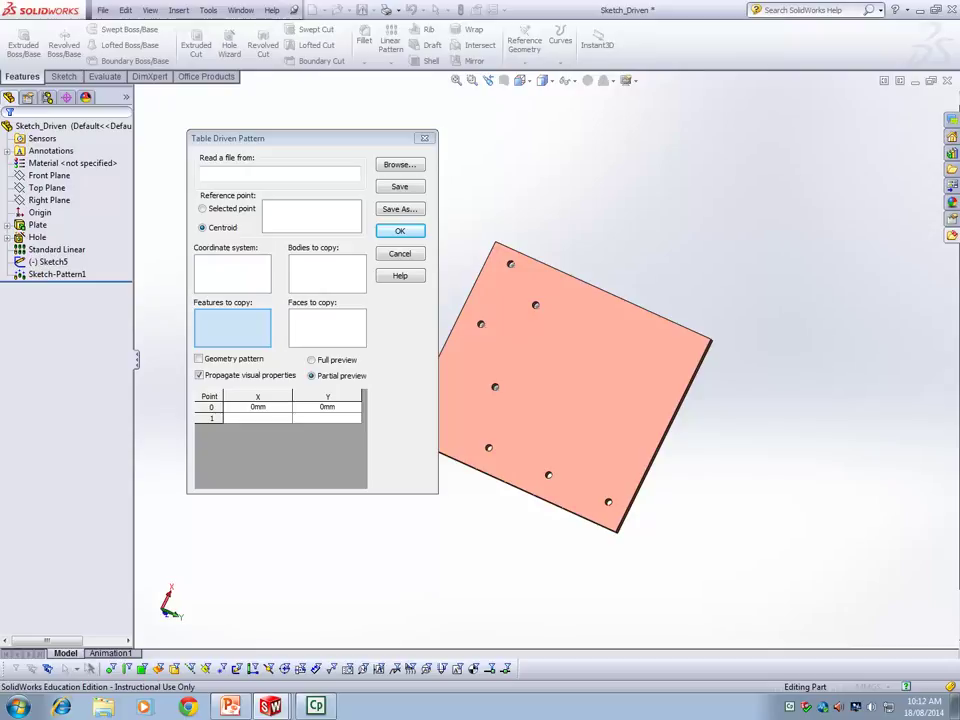
pyautogui.moveTo(570, 530); pyautogui.dragTo(663, 436, button='middle')
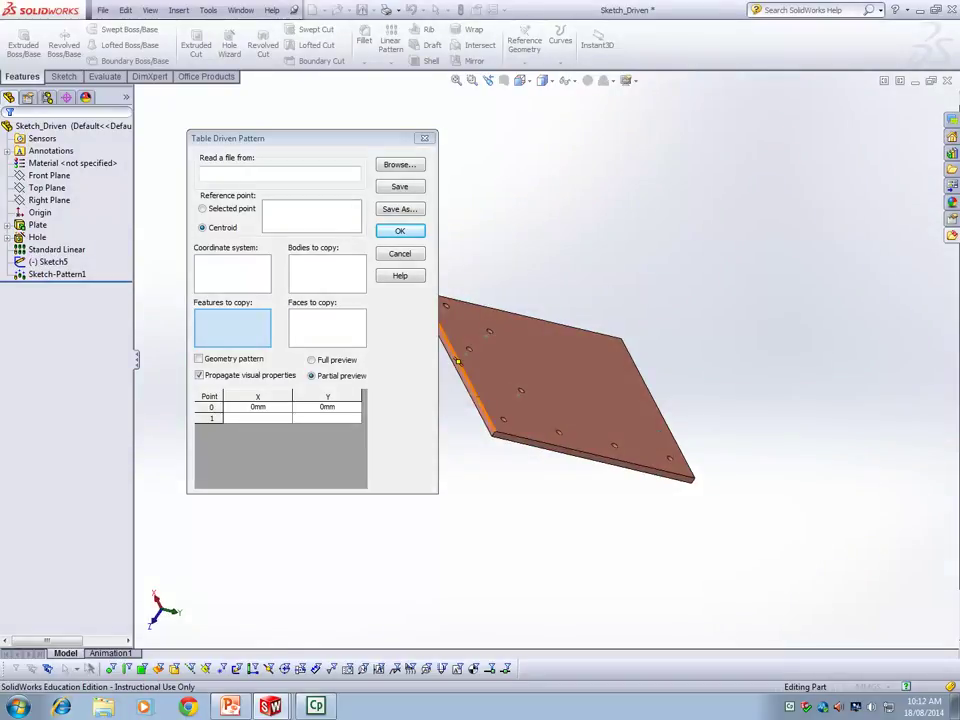
pyautogui.click(258, 418)
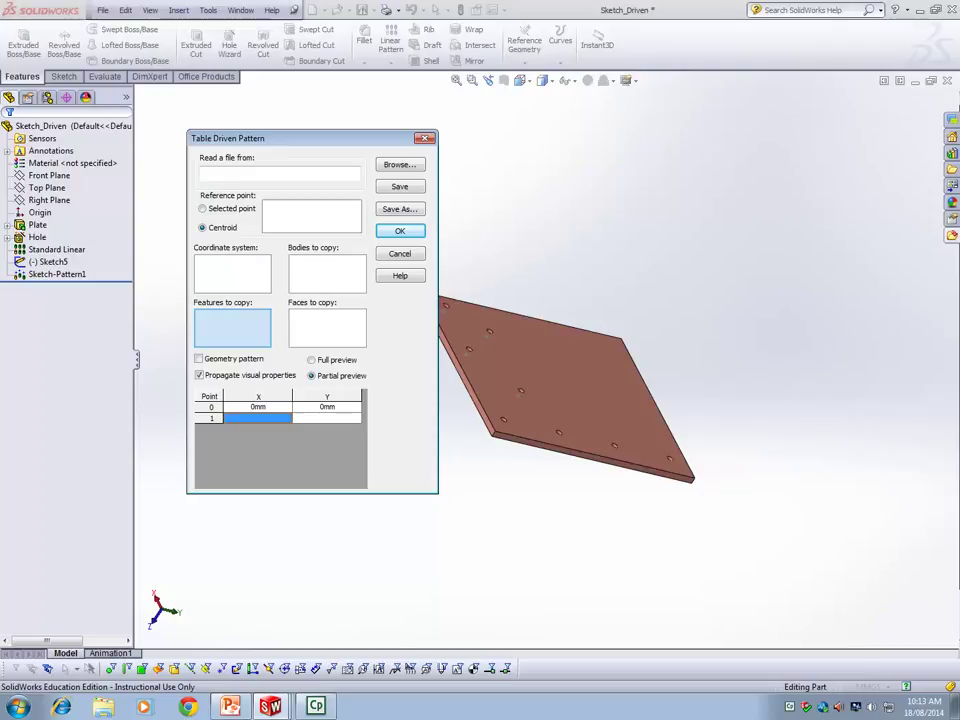
pyautogui.moveTo(568, 557); pyautogui.dragTo(608, 520, button='middle')
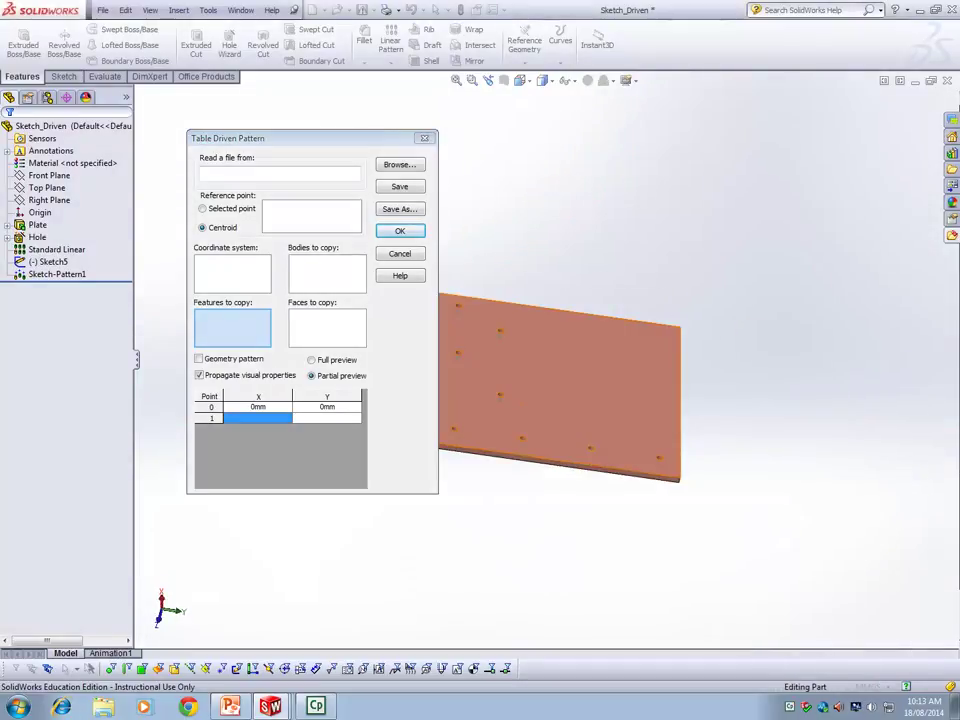
pyautogui.click(590, 400)
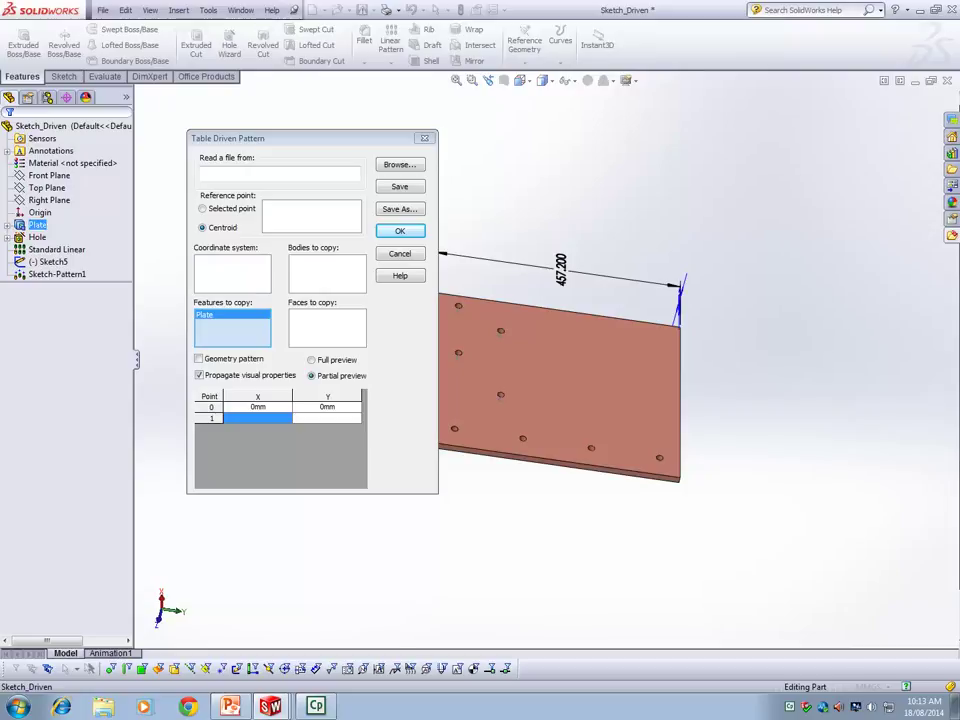
# Step: Set the pattern's reference point to Selected point, using the plate's corner vertex at the origin
pyautogui.click(203, 208)
pyautogui.moveTo(579, 566); pyautogui.dragTo(644, 577, button='middle')
pyautogui.click(530, 453)
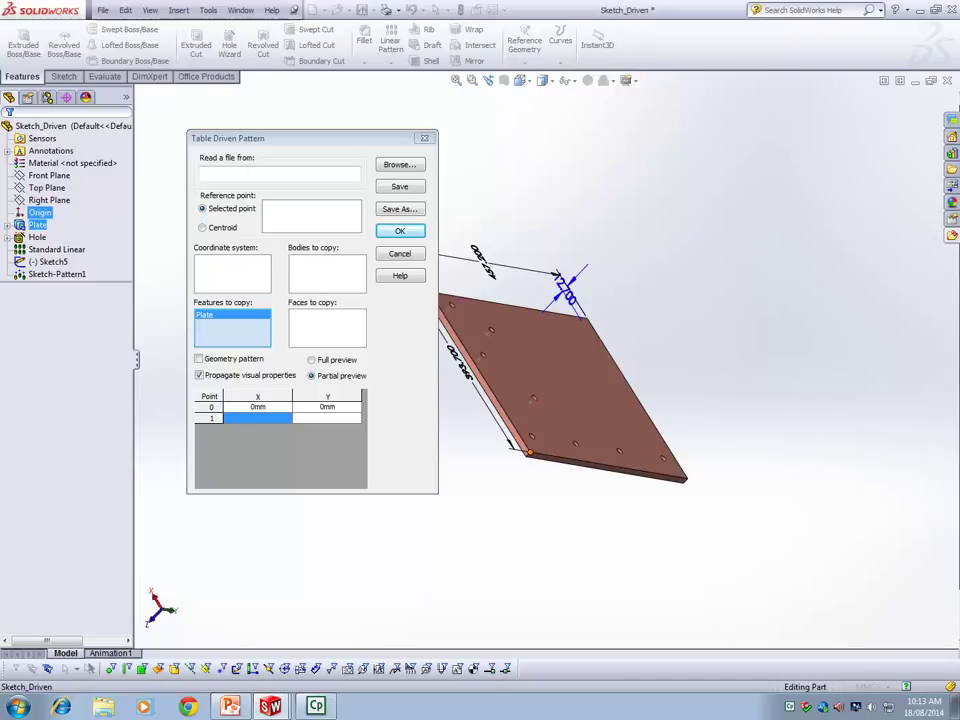
pyautogui.click(530, 453)
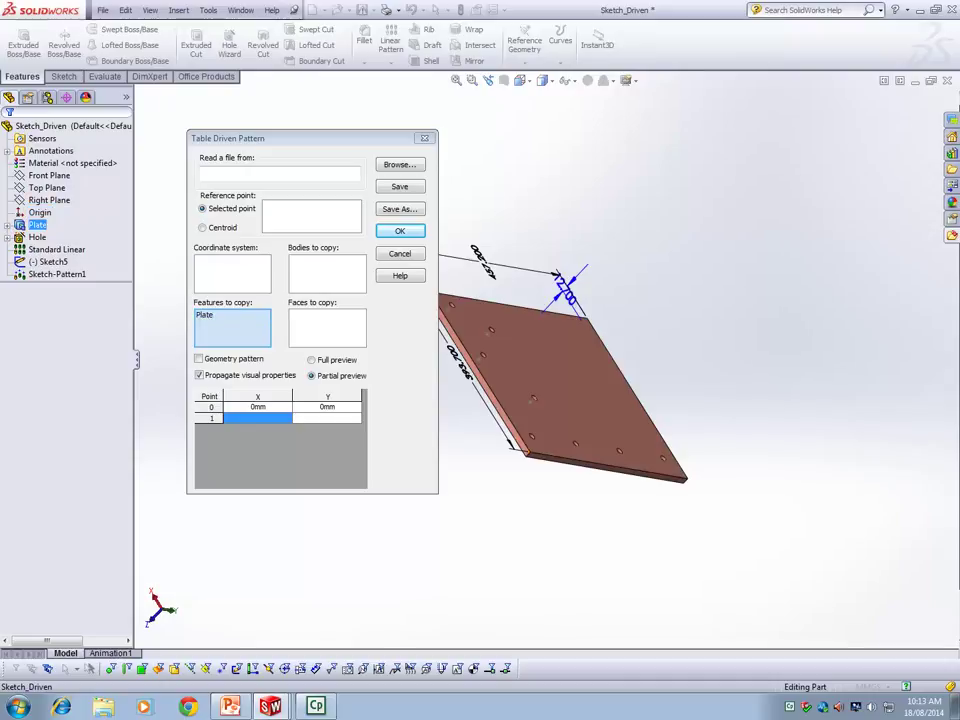
pyautogui.click(311, 216)
pyautogui.click(528, 452)
pyautogui.moveTo(528, 452); pyautogui.dragTo(490, 526, button='middle')
pyautogui.scroll(2, 490, 526)
pyautogui.hotkey('ctrl', '1')
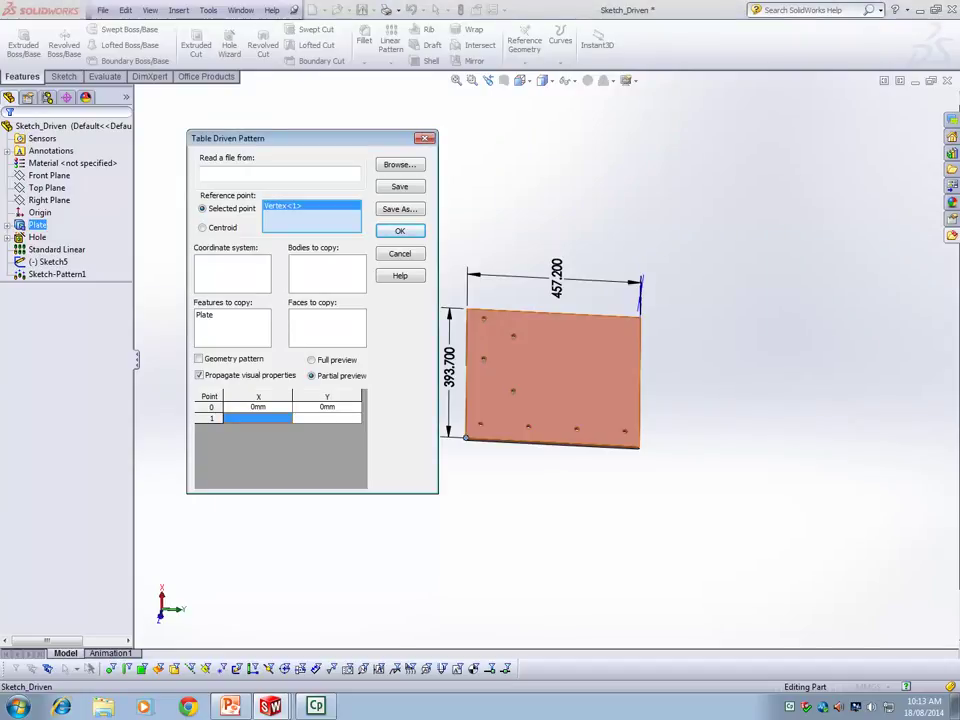
# Step: Set point 1 of the pattern table to X 10 mm and Y 10 mm
pyautogui.click(258, 418)
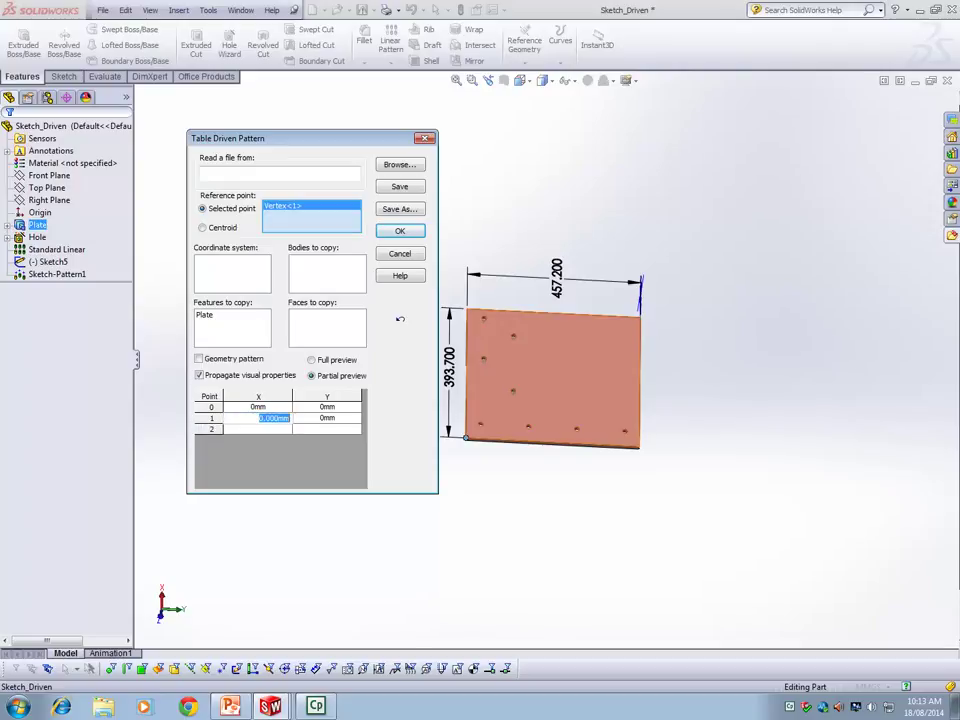
pyautogui.click(266, 418)
pyautogui.press('Tab')
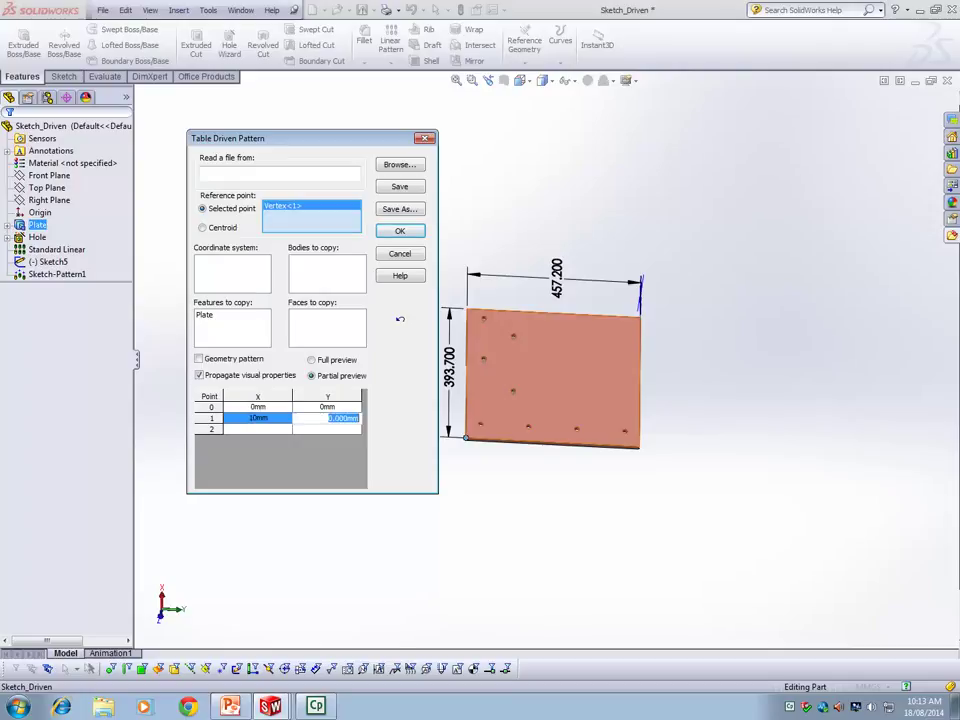
pyautogui.click(329, 418)
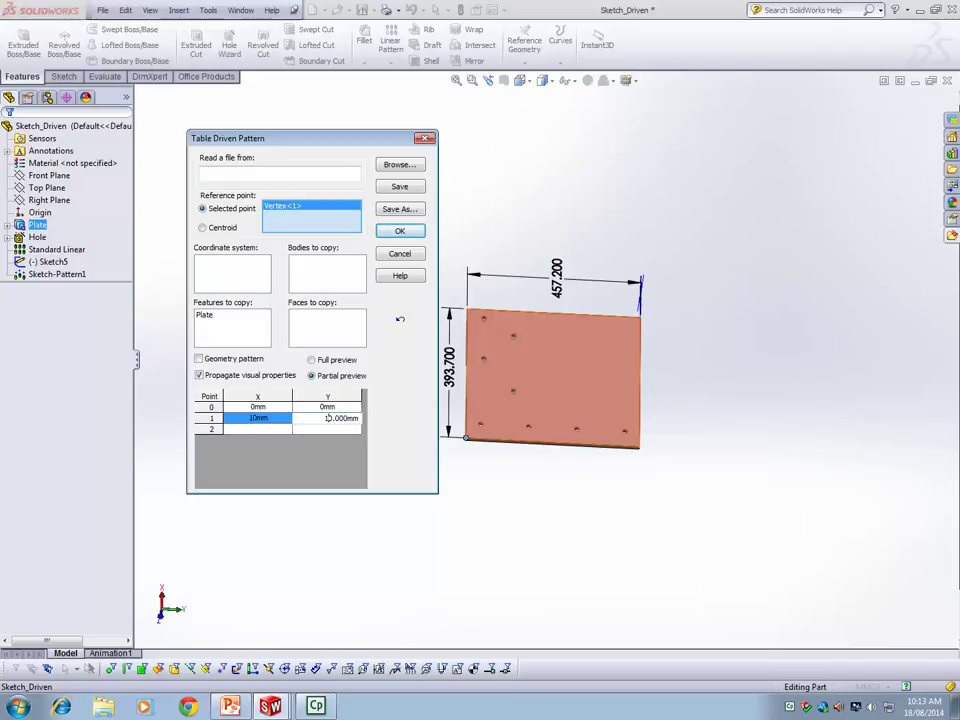
pyautogui.write('1')
pyautogui.press('Return')
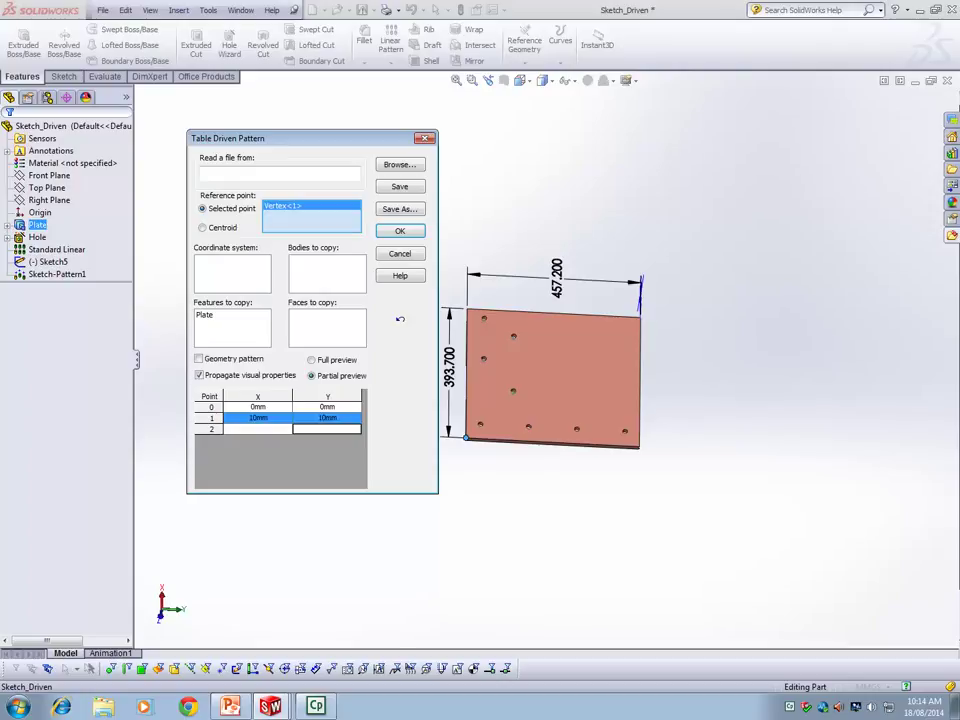
# Step: Remove Plate from the features to copy and select the Standard Linear pattern instead
pyautogui.click(232, 328)
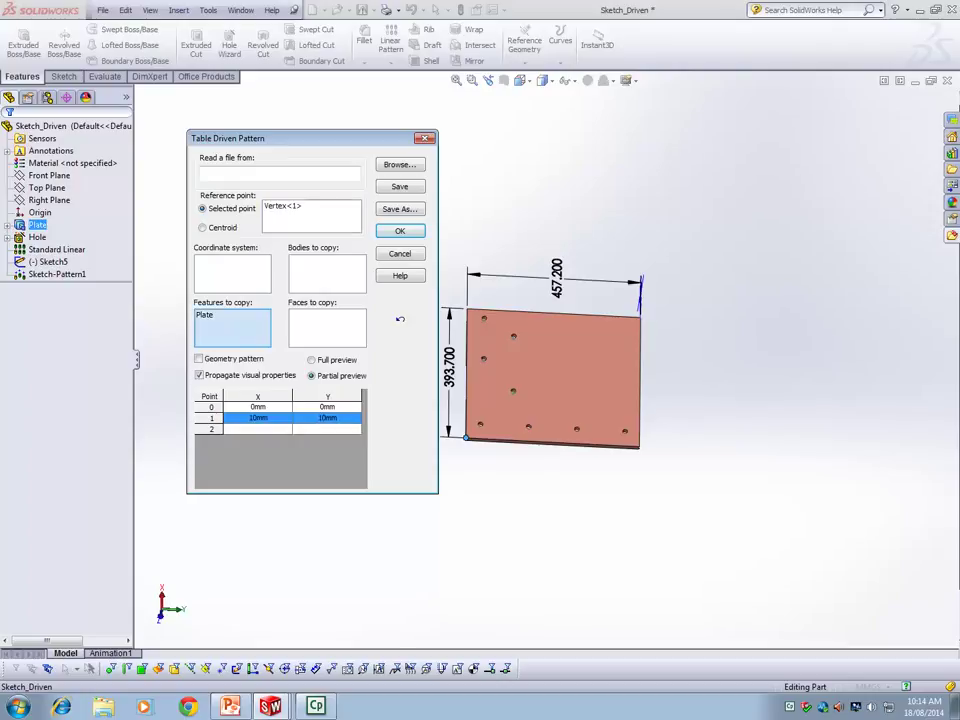
pyautogui.rightClick(235, 321)
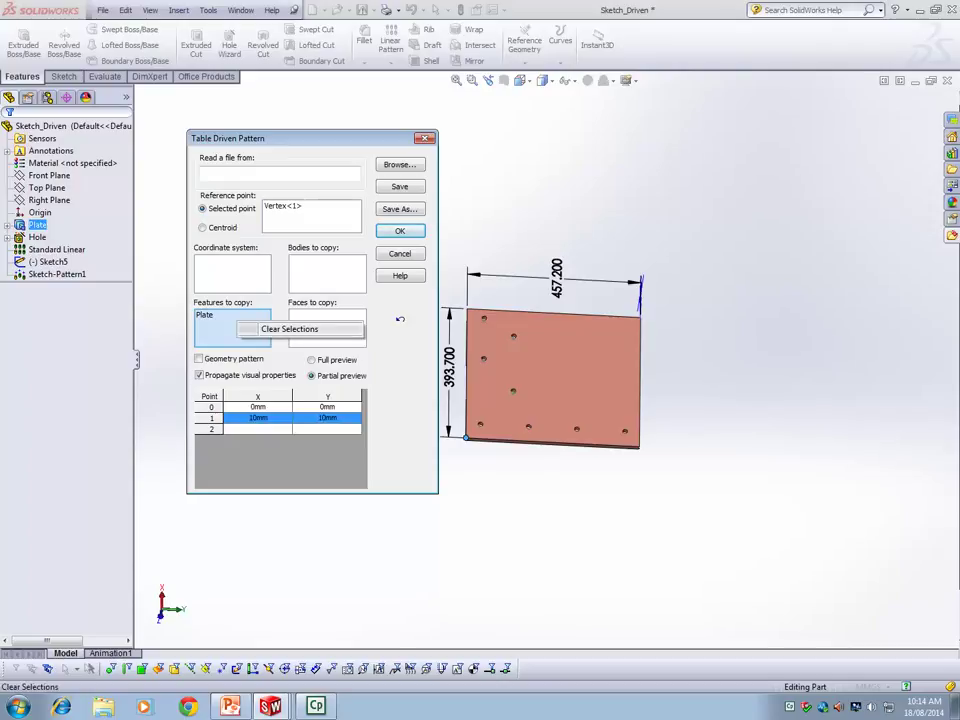
pyautogui.click(289, 329)
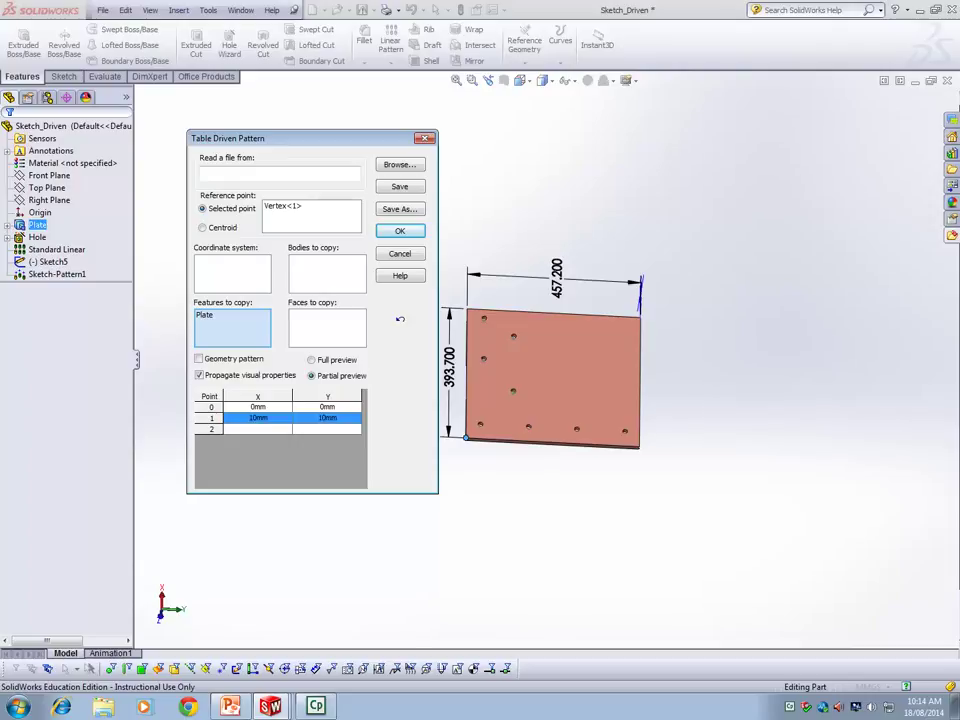
pyautogui.rightClick(234, 318)
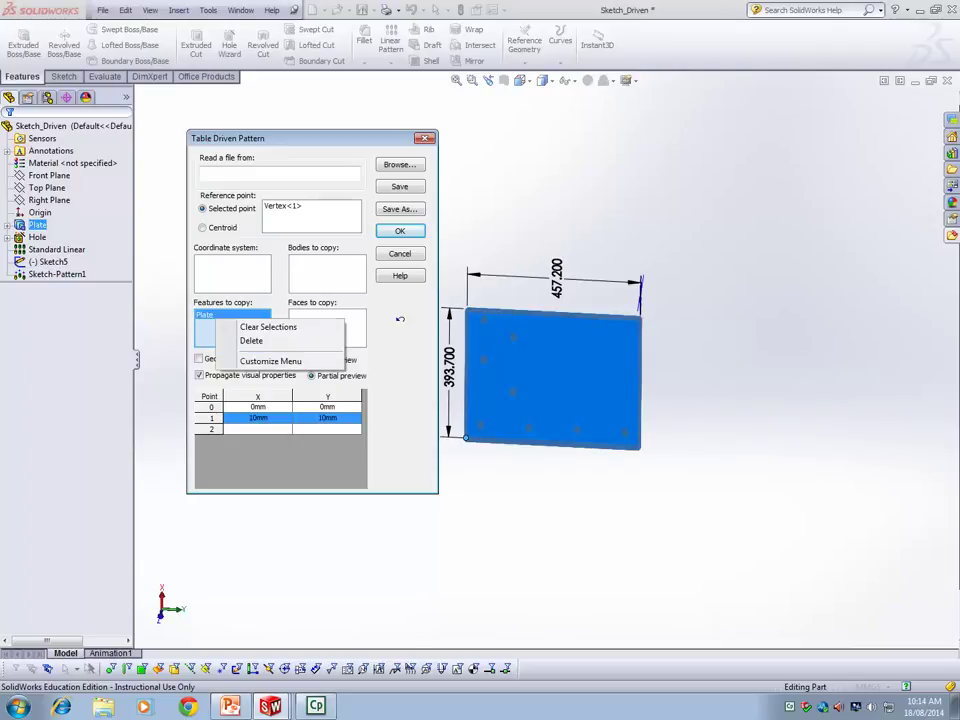
pyautogui.click(252, 340)
pyautogui.click(57, 250)
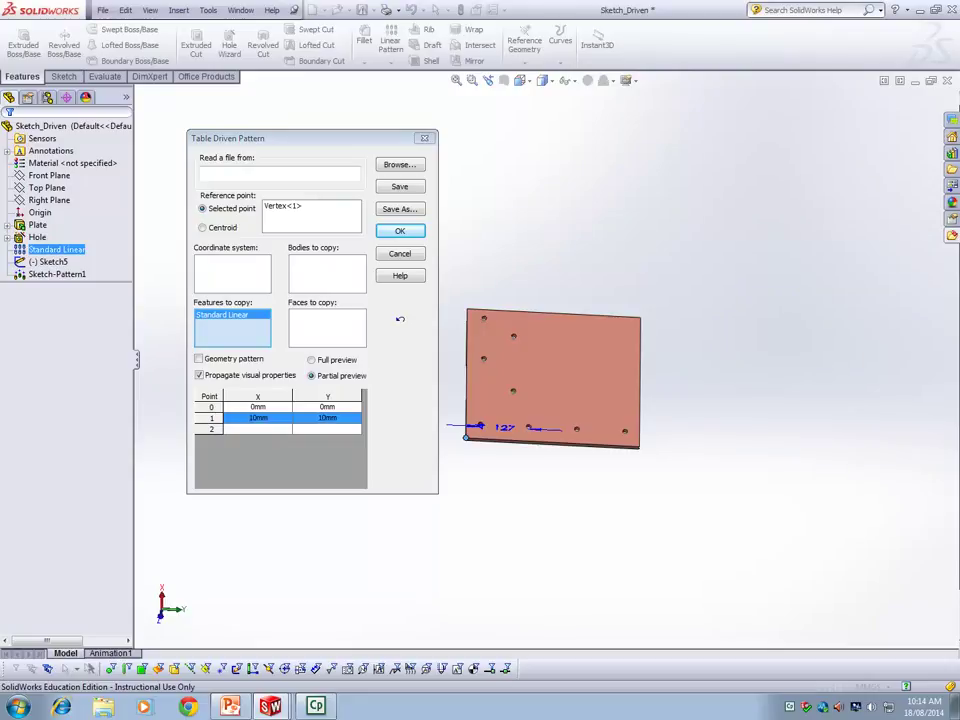
pyautogui.moveTo(537, 510); pyautogui.dragTo(565, 432, button='middle')
pyautogui.scroll(-5, 541, 470)
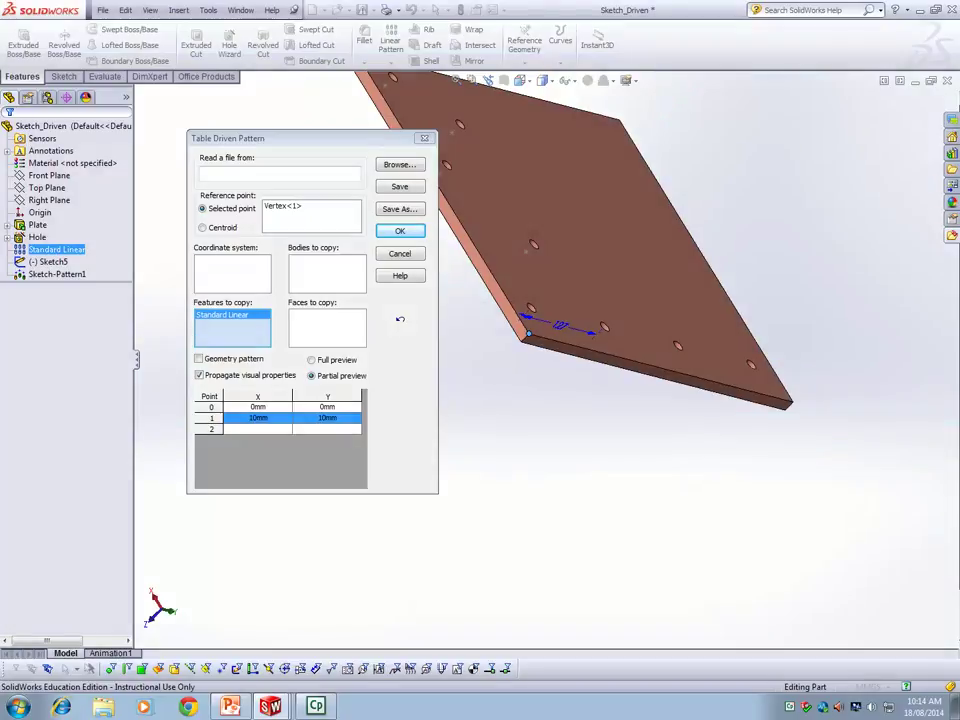
# Step: Clear Standard Linear from the features to copy and select the Hole feature instead
pyautogui.click(258, 429)
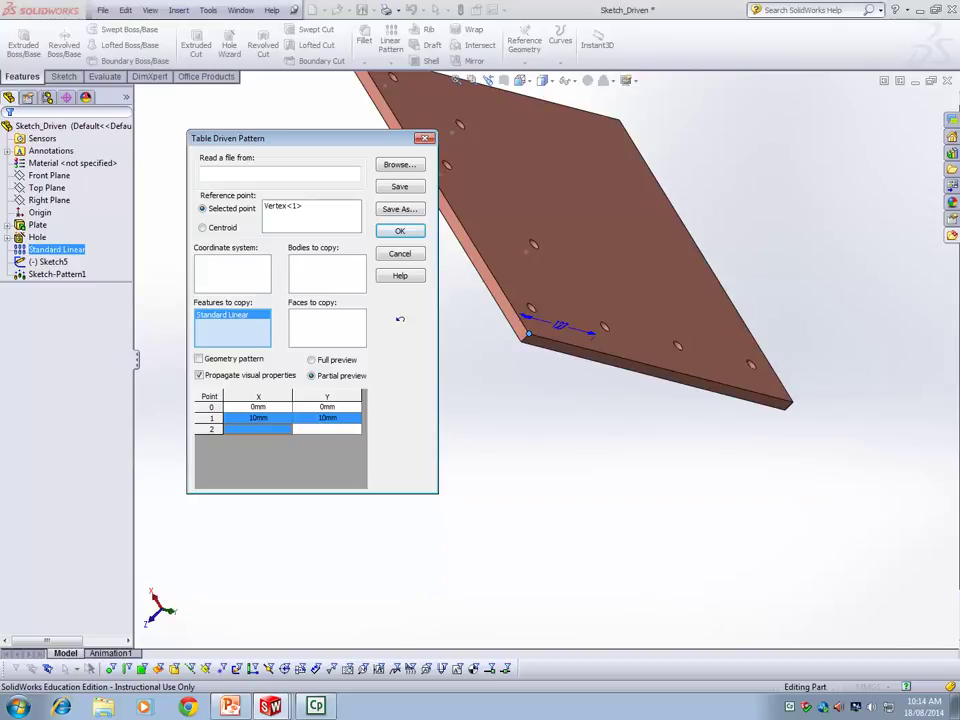
pyautogui.rightClick(233, 316)
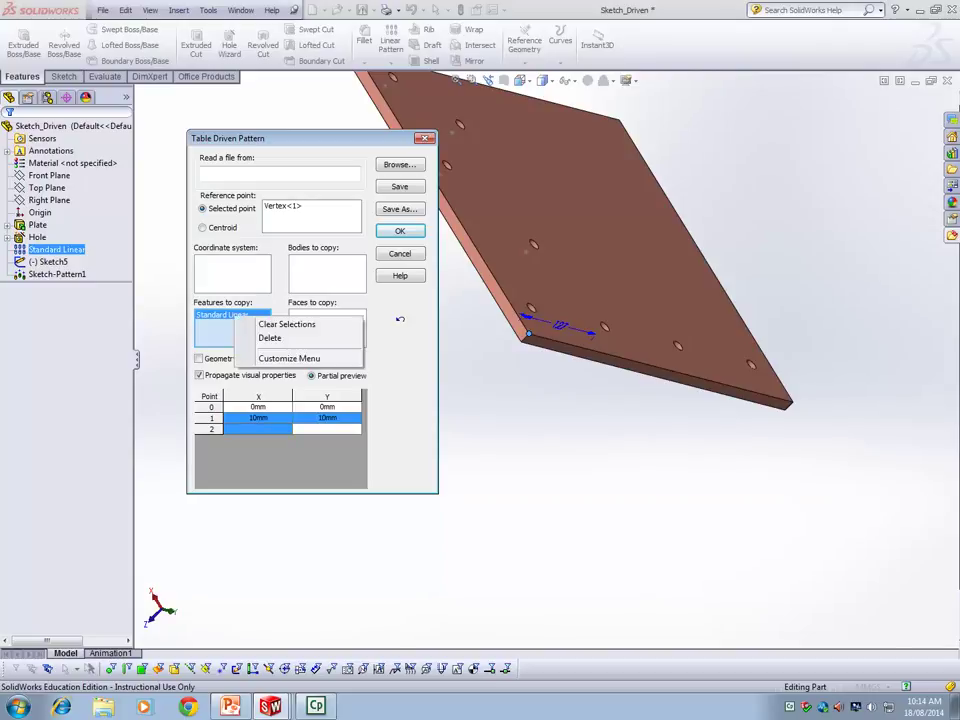
pyautogui.click(287, 324)
pyautogui.click(38, 238)
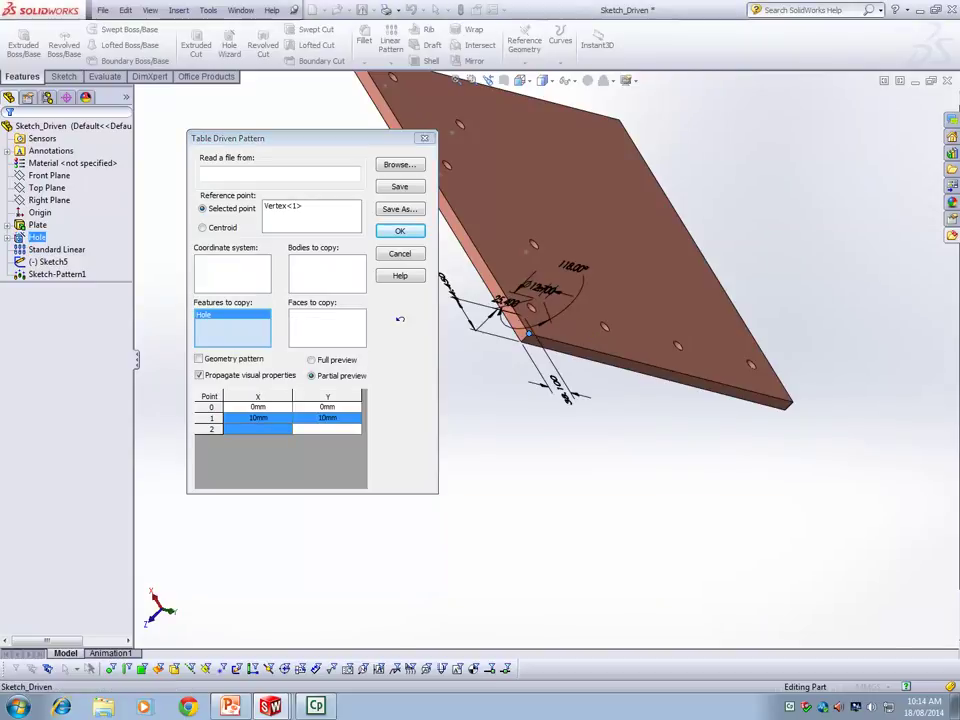
pyautogui.moveTo(375, 545); pyautogui.dragTo(440, 531, button='middle')
pyautogui.scroll(2, 496, 482)
pyautogui.scroll(-2, 496, 481)
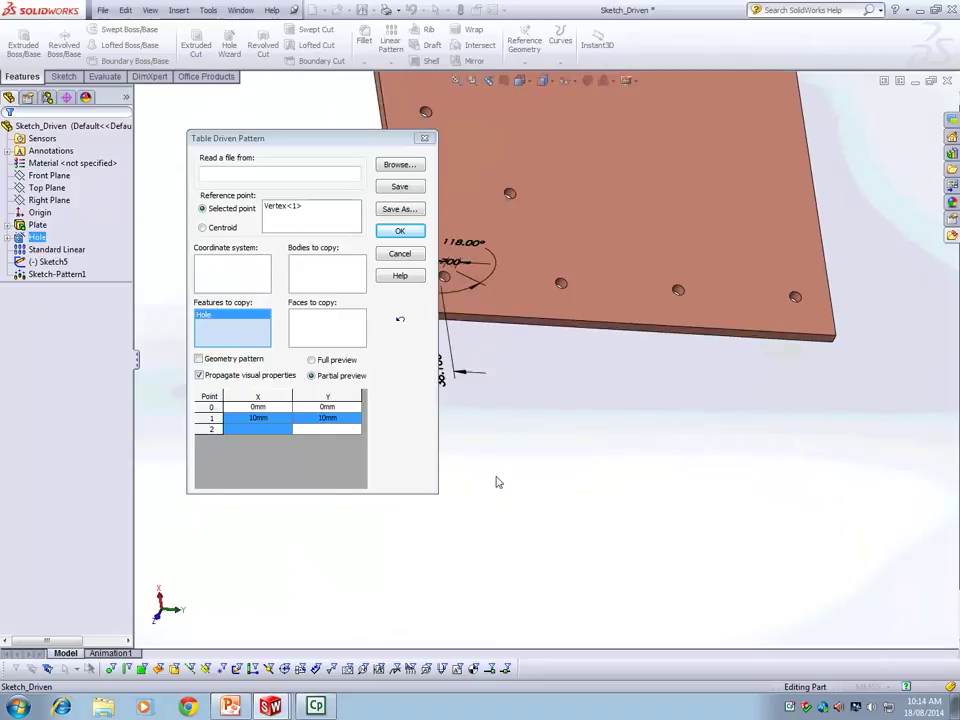
pyautogui.scroll(-1, 508, 392)
pyautogui.scroll(-2, 510, 395)
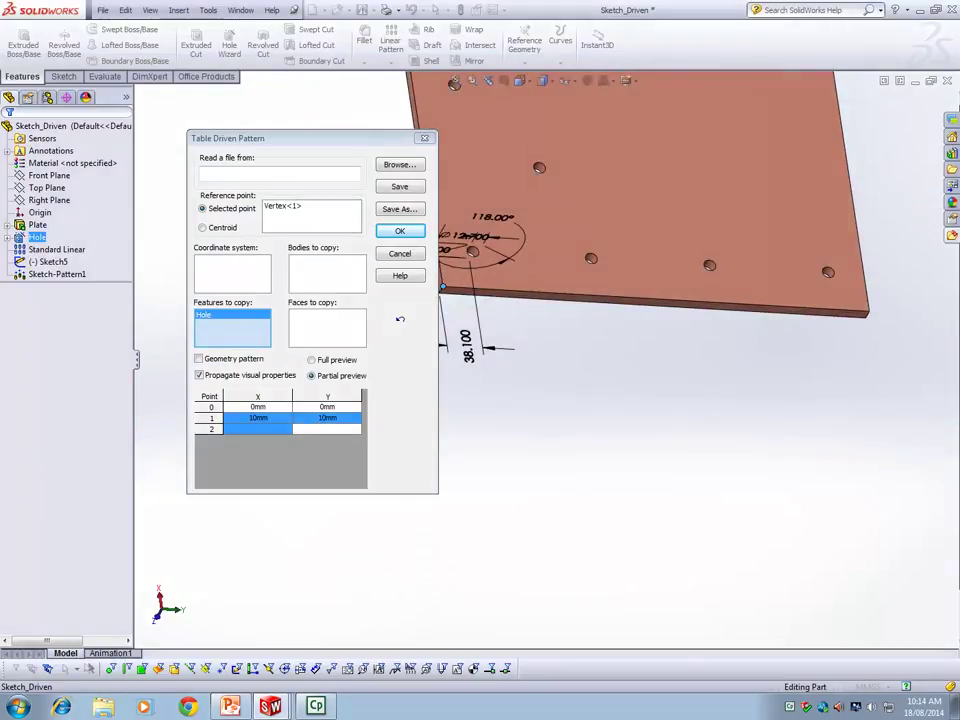
# Step: Set point 2 of the pattern table to X 20 mm and Y 20 mm
pyautogui.doubleClick(258, 429)
pyautogui.press('Home')
pyautogui.press('Delete')
pyautogui.press('Delete')
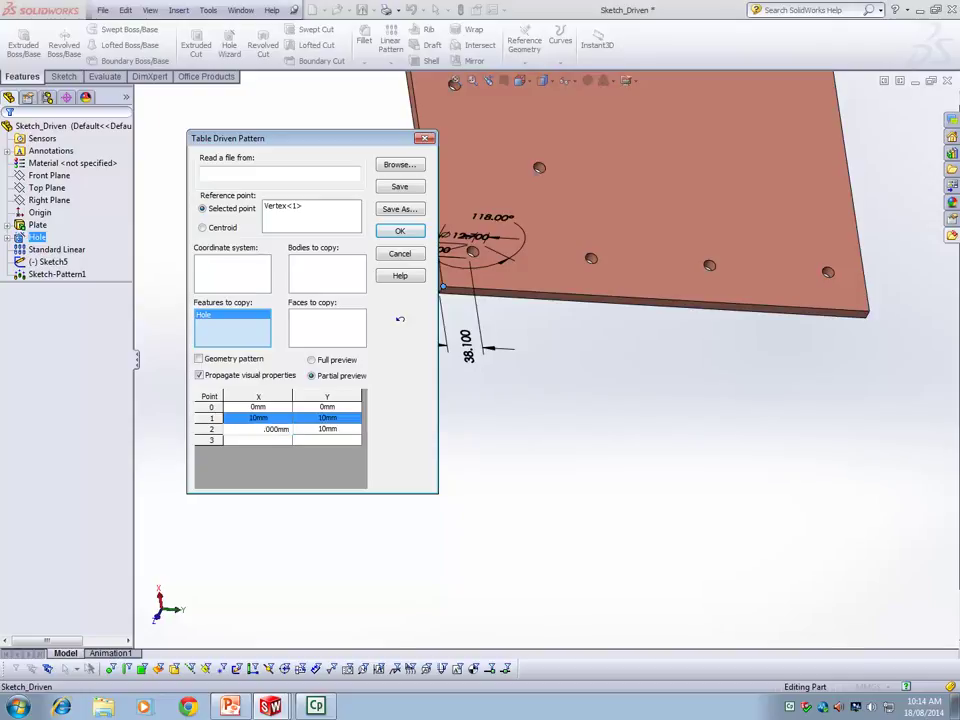
pyautogui.write('20')
pyautogui.click(327, 429)
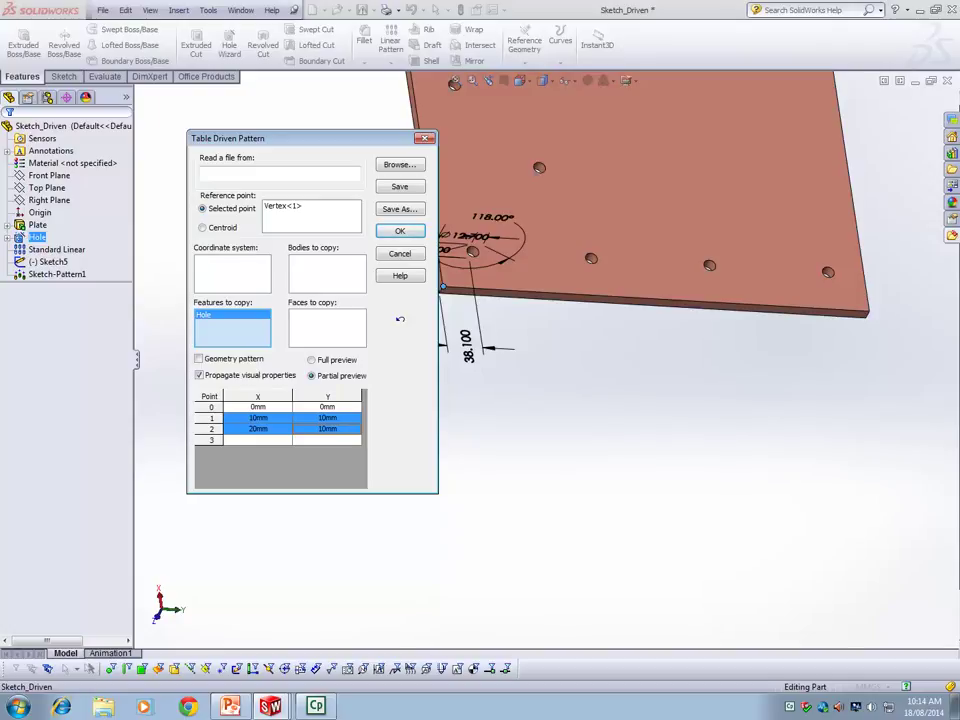
pyautogui.doubleClick(327, 429)
pyautogui.click(325, 429)
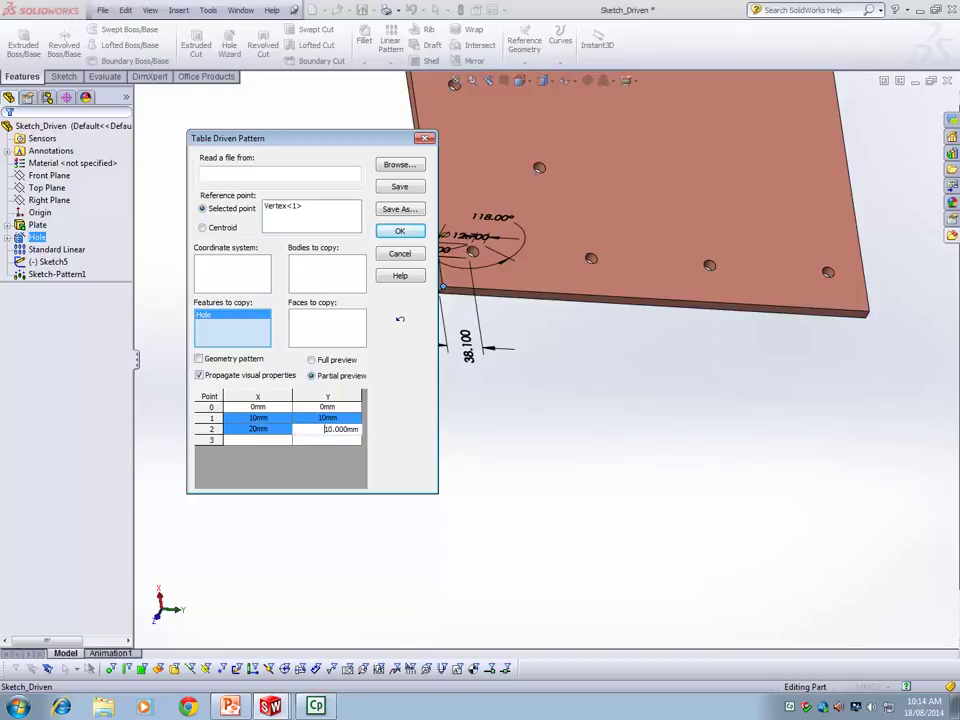
pyautogui.press('Delete')
pyautogui.write('2')
pyautogui.press('Return')
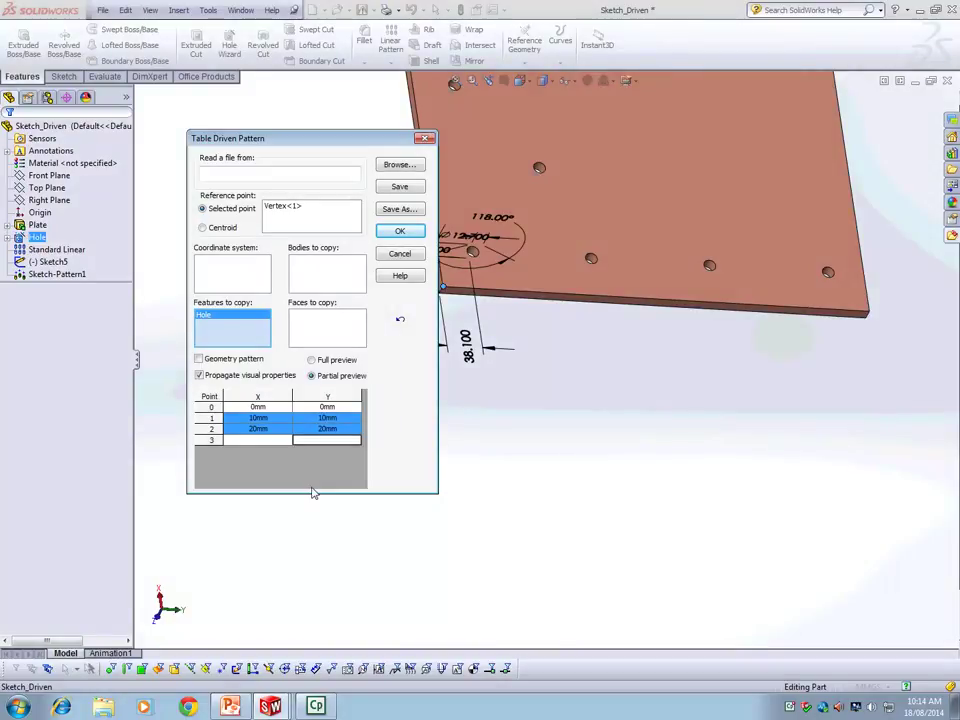
# Step: Try to apply the table driven pattern of Hole with no coordinate system selected
pyautogui.click(327, 329)
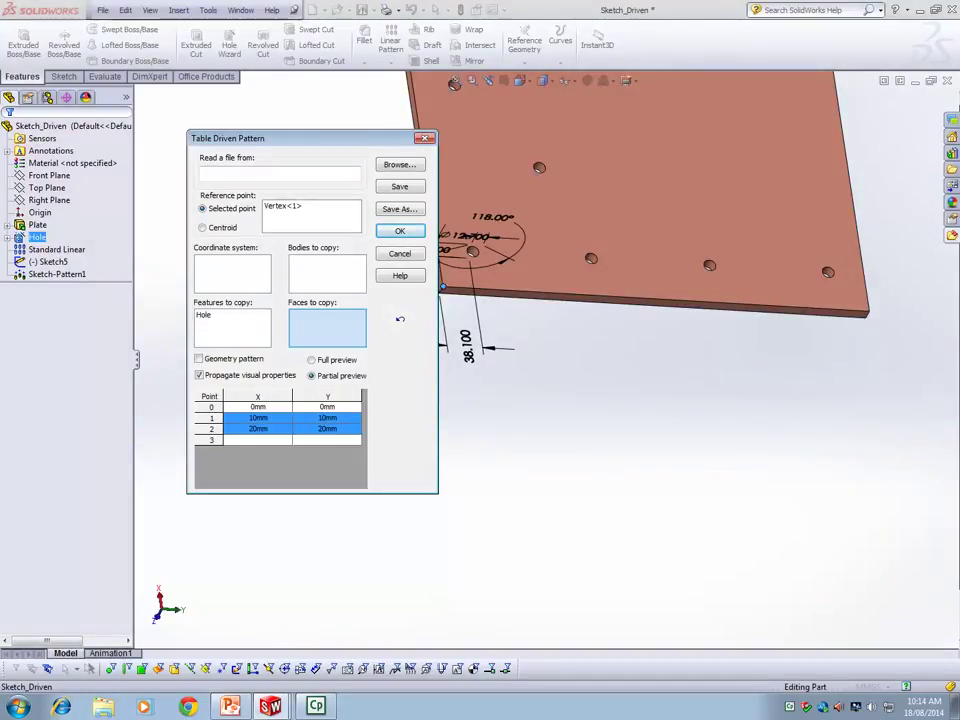
pyautogui.click(232, 331)
pyautogui.click(232, 274)
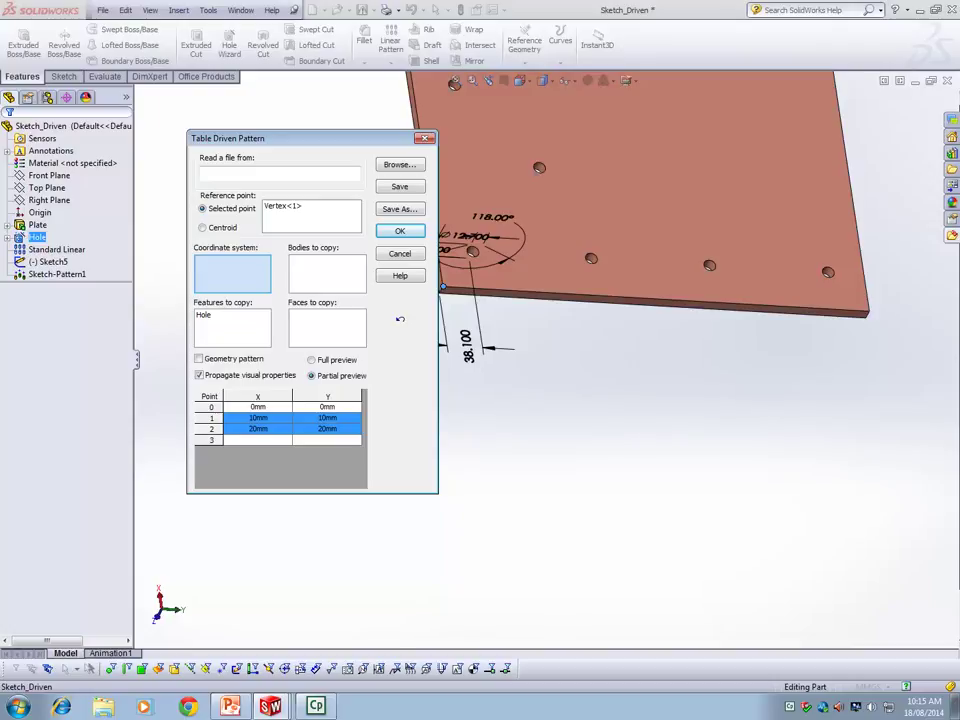
pyautogui.press('Return')
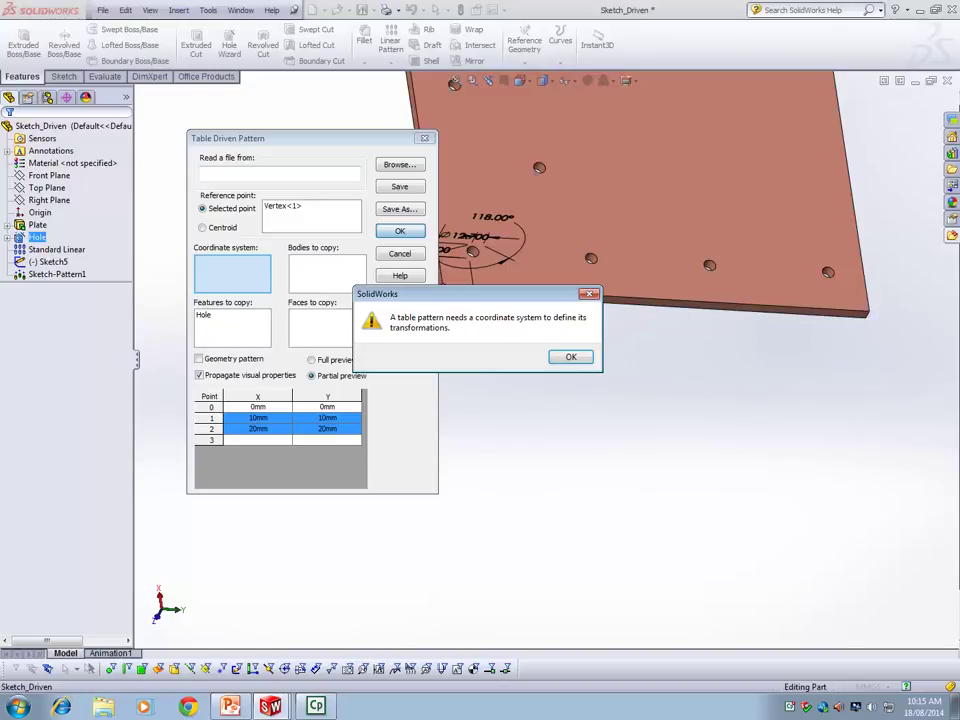
pyautogui.press('Return')
# Step: Clear the pattern's coordinate system selection and cancel the Table Driven Pattern
pyautogui.moveTo(450, 432); pyautogui.dragTo(505, 470, button='middle')
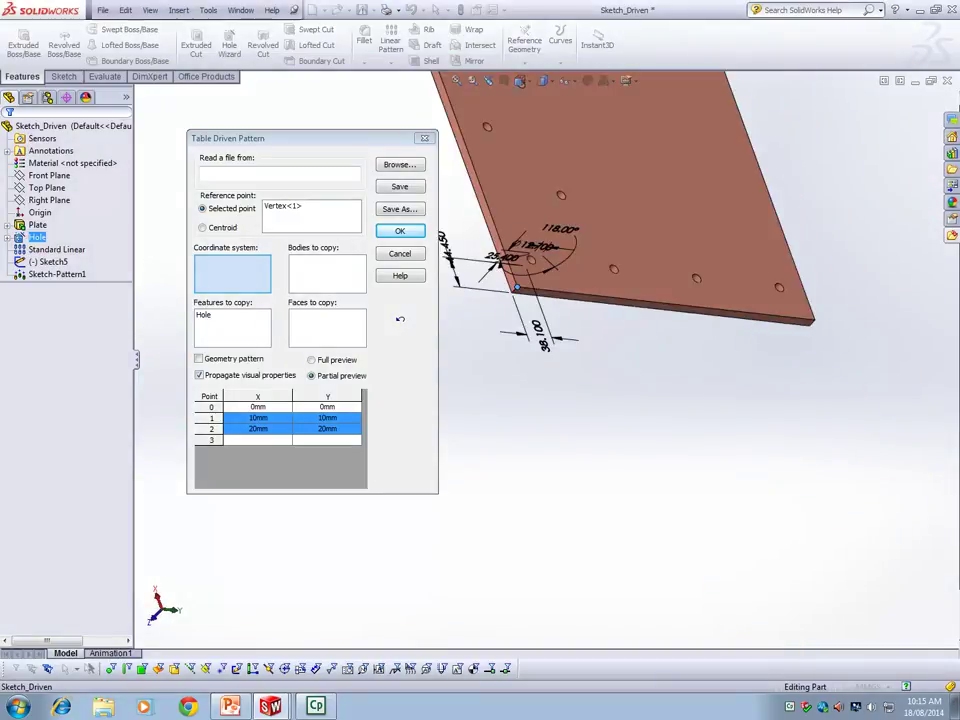
pyautogui.rightClick(230, 265)
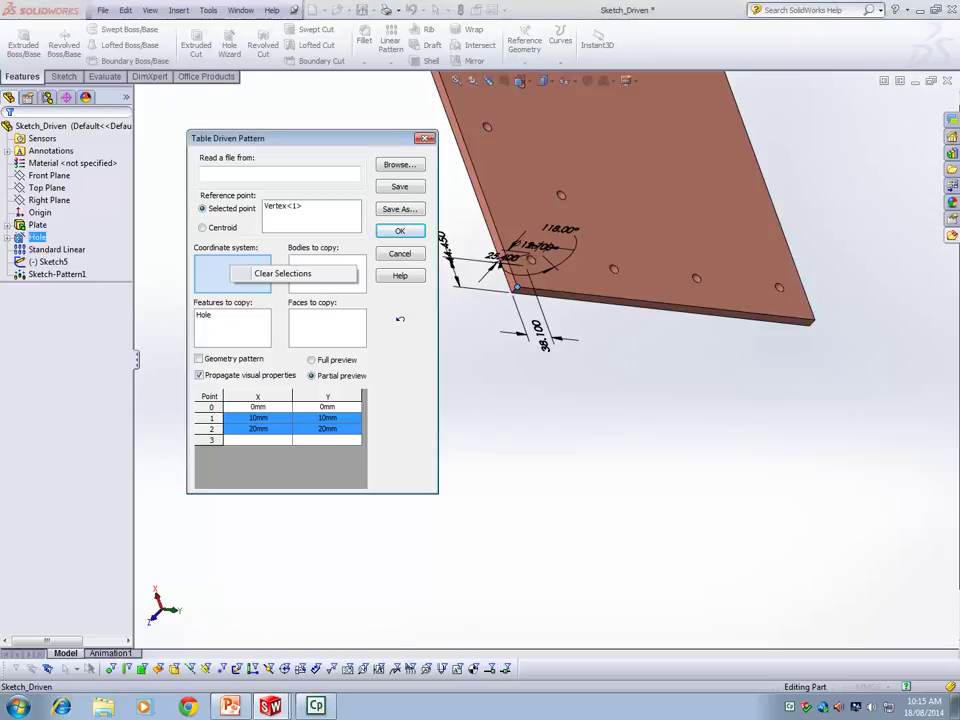
pyautogui.click(283, 273)
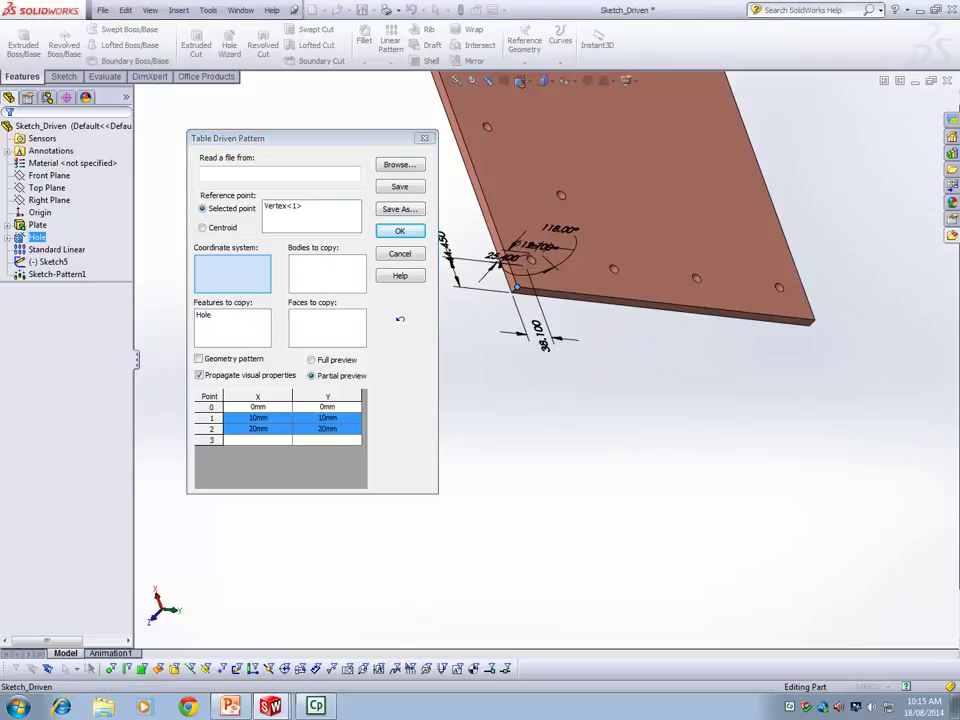
pyautogui.rightClick(220, 268)
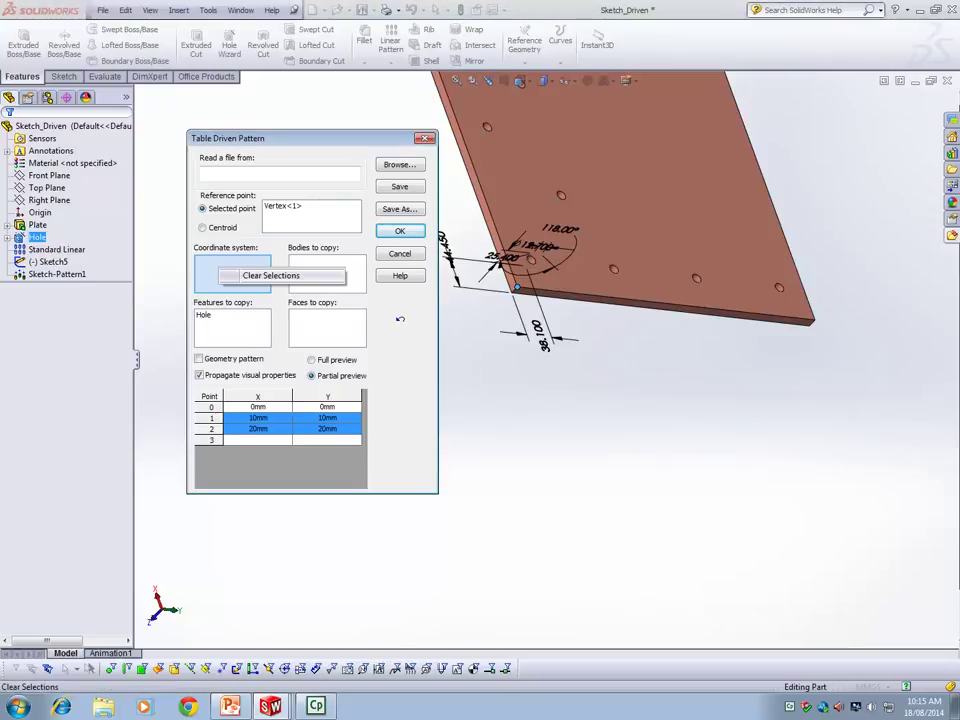
pyautogui.click(270, 275)
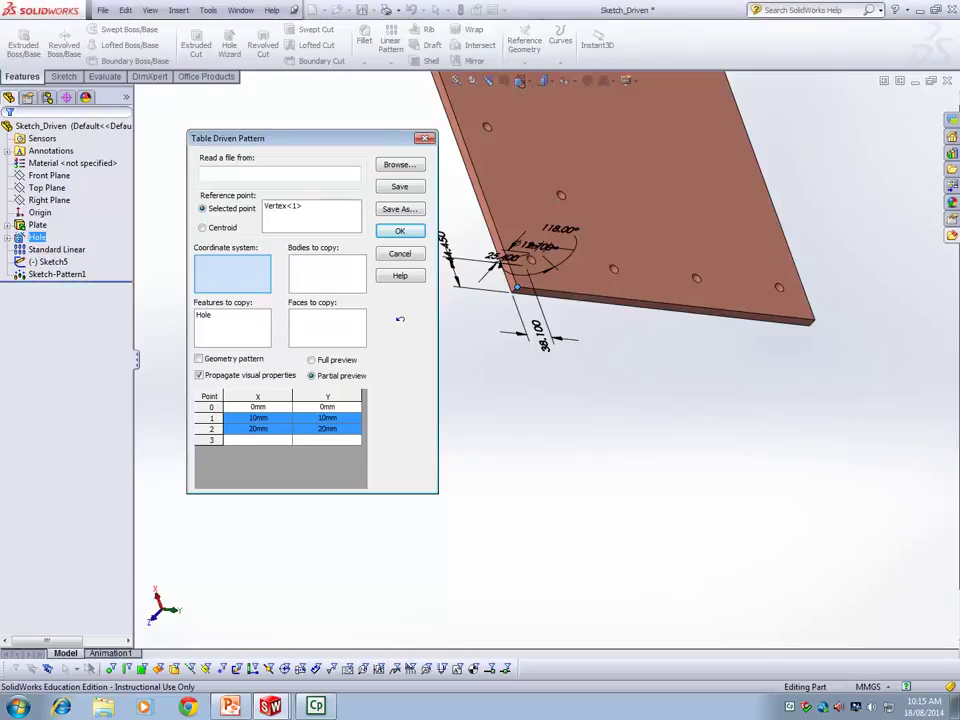
pyautogui.click(400, 254)
# Step: Start a Coordinate System at the plate's corner vertex, with the X axis along the 457.2 mm edge
pyautogui.click(391, 63)
pyautogui.click(525, 63)
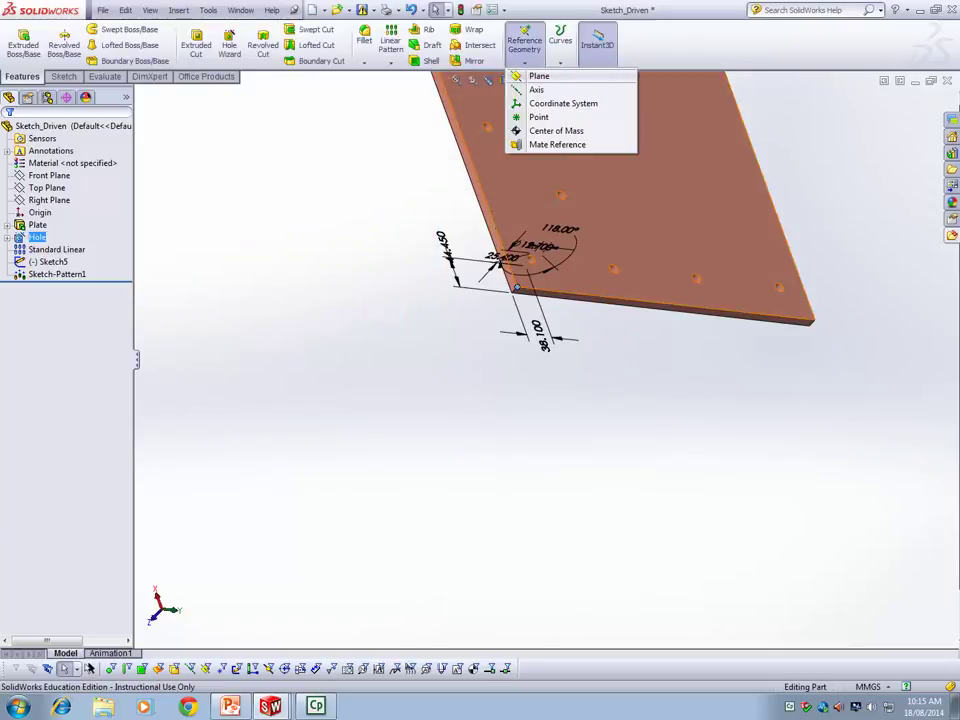
pyautogui.click(563, 103)
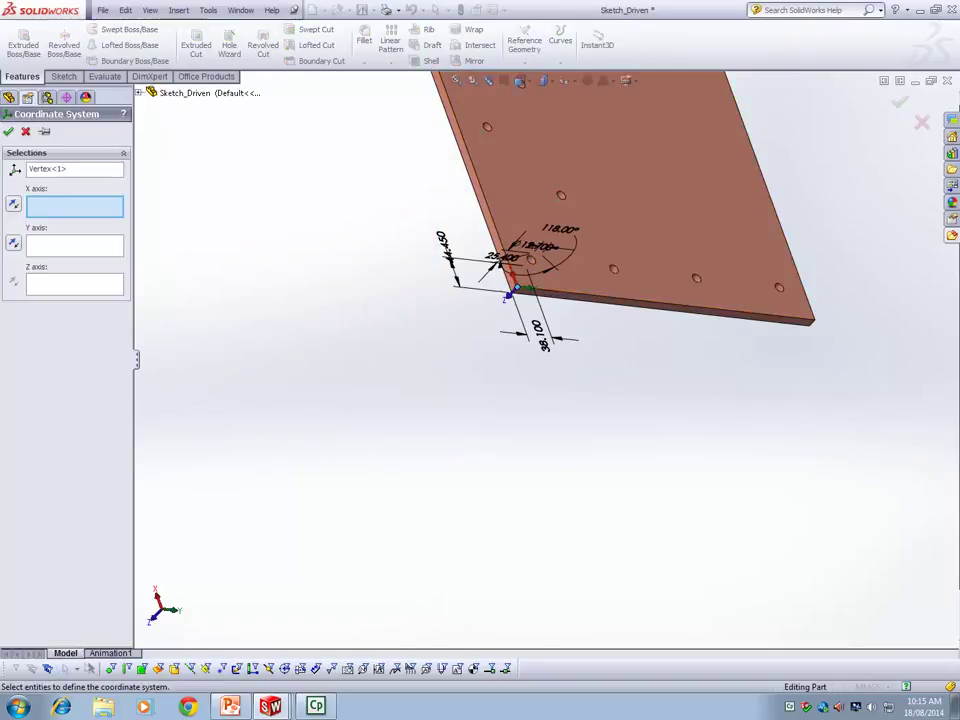
pyautogui.moveTo(360, 315); pyautogui.dragTo(336, 259, button='middle')
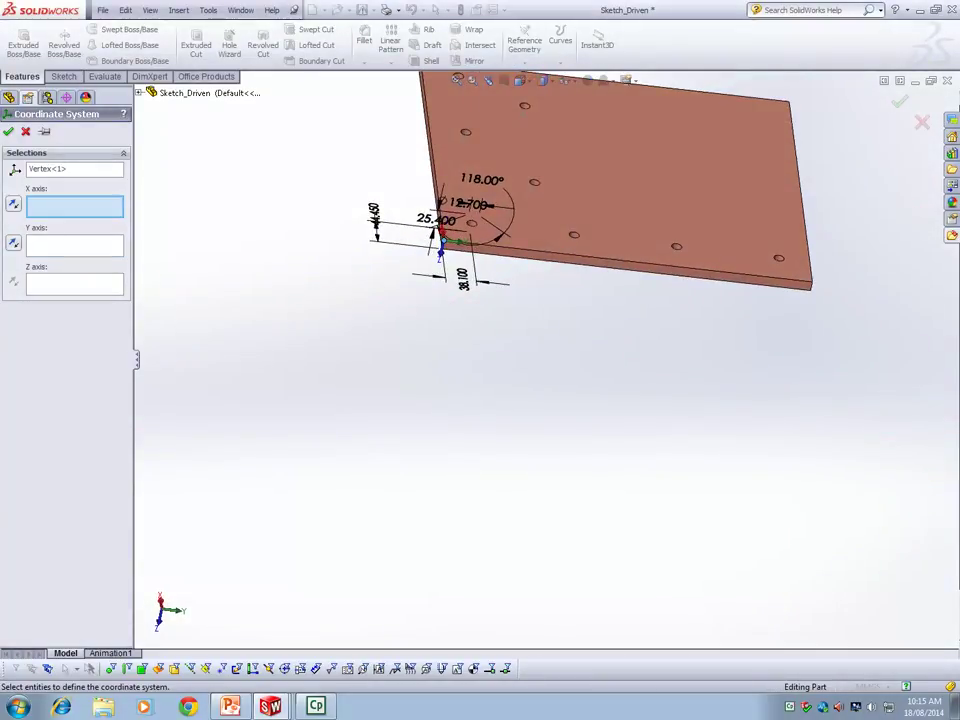
pyautogui.click(515, 249)
# Step: Try the adjacent plate edge from the same corner as the Y axis reference and clear the Y axis selection
pyautogui.moveTo(315, 340); pyautogui.dragTo(311, 392, button='middle')
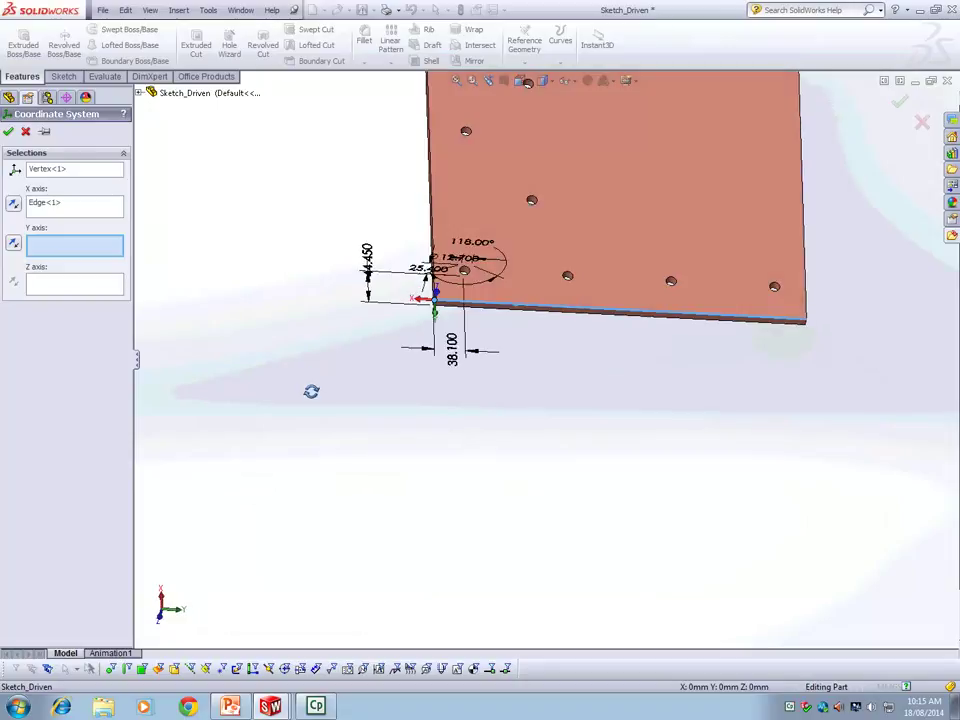
pyautogui.click(430, 162)
pyautogui.moveTo(340, 250); pyautogui.dragTo(315, 225, button='middle')
pyautogui.keyDown('ctrl'); pyautogui.moveTo(509, 170); pyautogui.dragTo(516, 273, button='middle'); pyautogui.keyUp('ctrl')
pyautogui.scroll(-4, 516, 273)
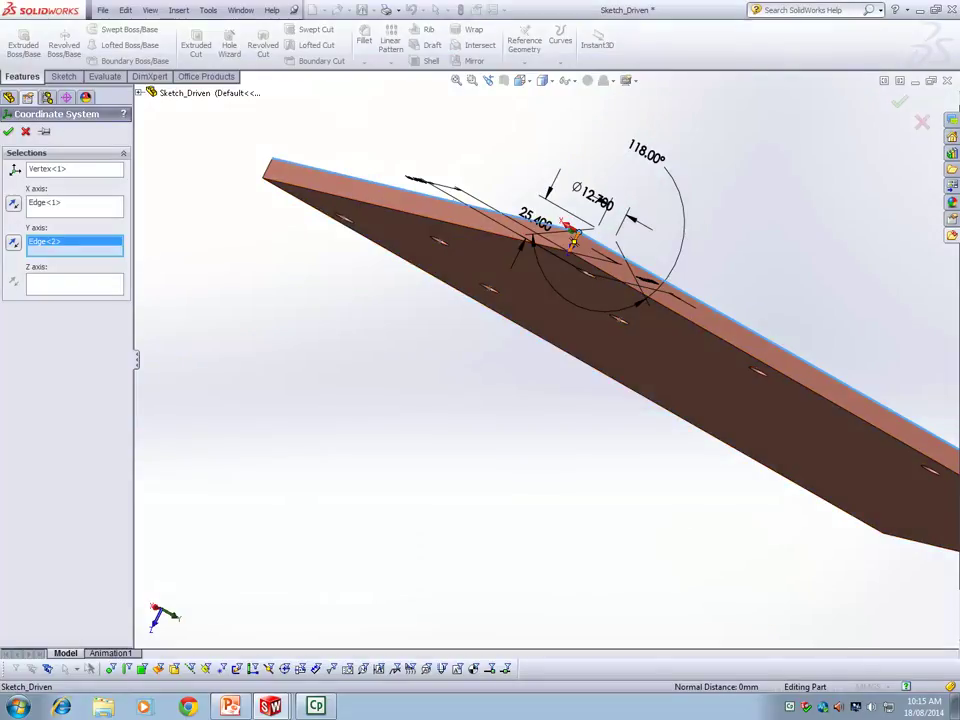
pyautogui.scroll(-3, 572, 237)
pyautogui.click(571, 257)
pyautogui.moveTo(444, 391); pyautogui.dragTo(374, 448, button='middle')
pyautogui.scroll(2, 372, 449)
pyautogui.rightClick(66, 241)
pyautogui.click(82, 248)
# Step: Set the coordinate system's Y axis along the plate's 393.7 mm edge at the origin corner
pyautogui.scroll(6, 326, 300)
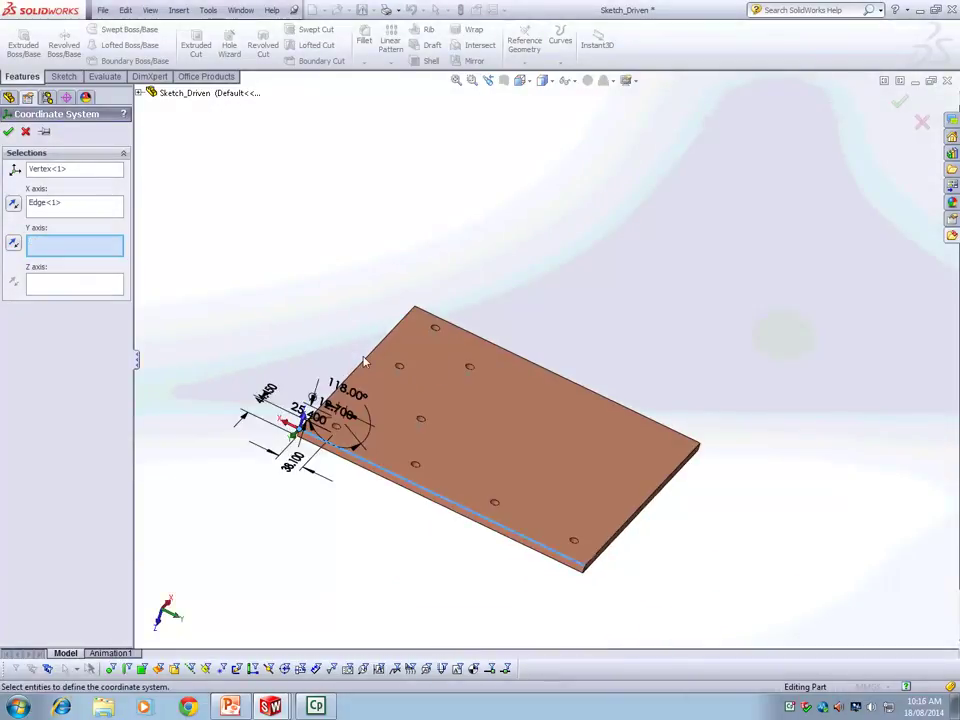
pyautogui.click(365, 360)
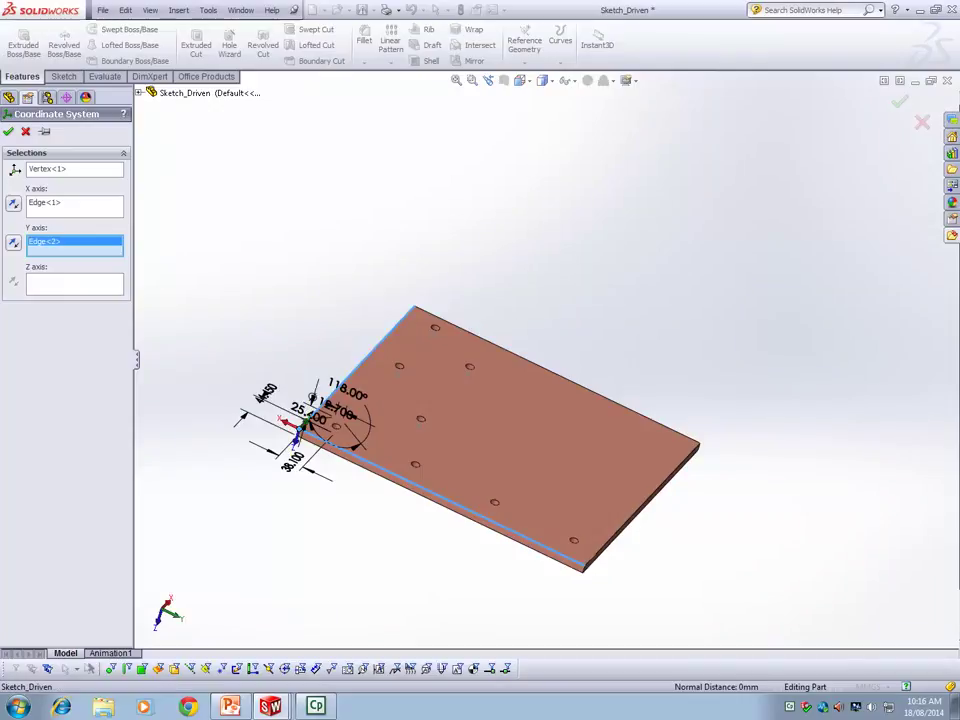
pyautogui.scroll(-5, 265, 460)
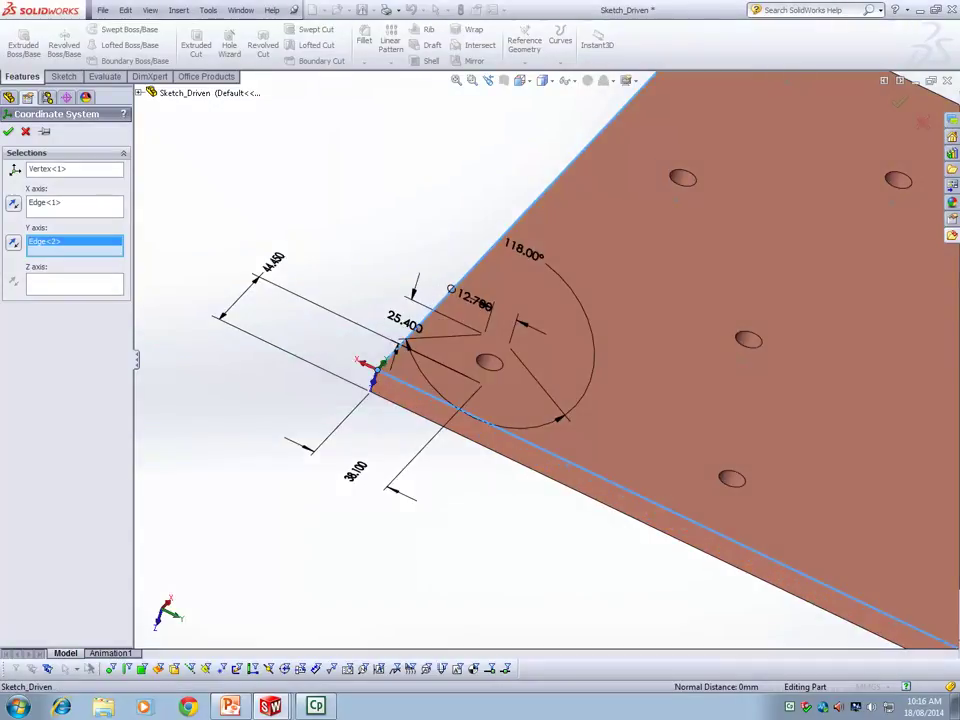
# Step: Set the coordinate system's Z axis reference to the midpoint of the plate's thickness edge at the origin corner and create the coordinate system
pyautogui.click(75, 284)
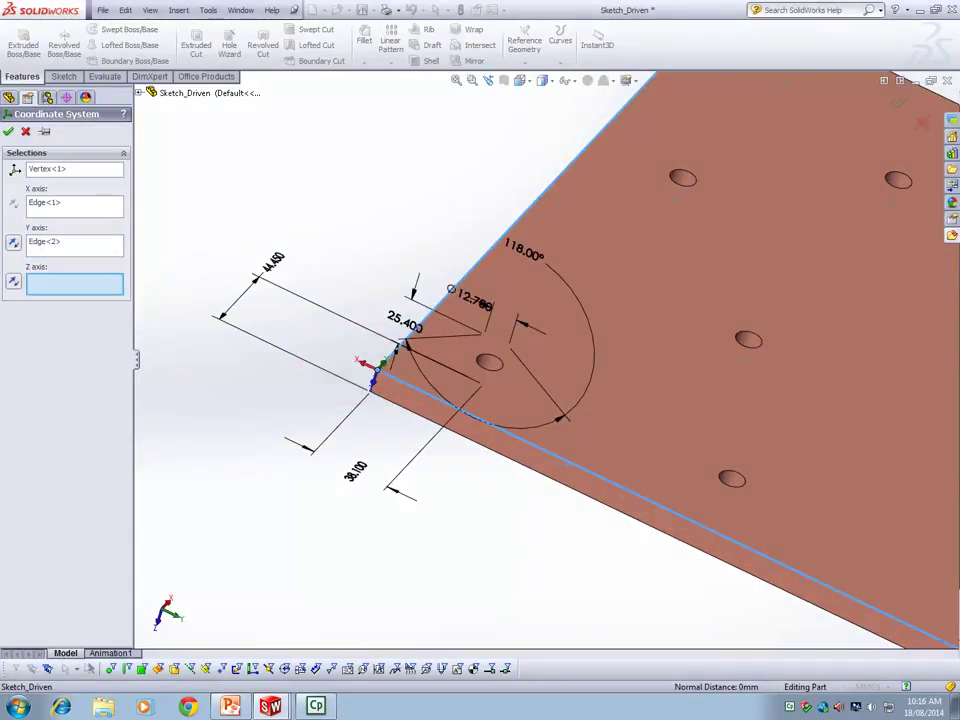
pyautogui.click(374, 381)
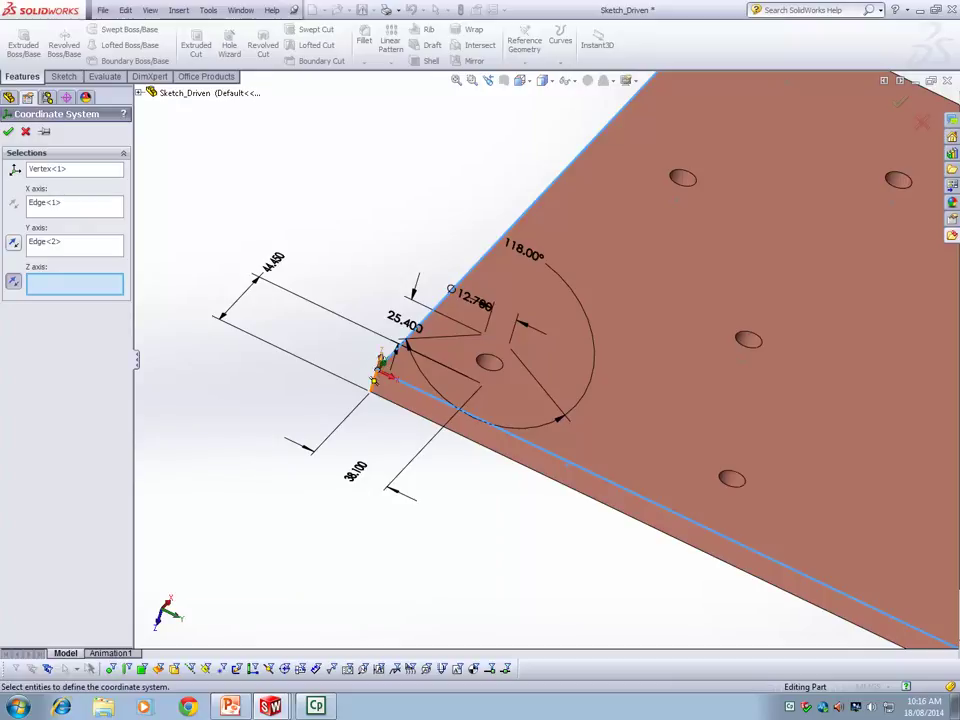
pyautogui.click(375, 379)
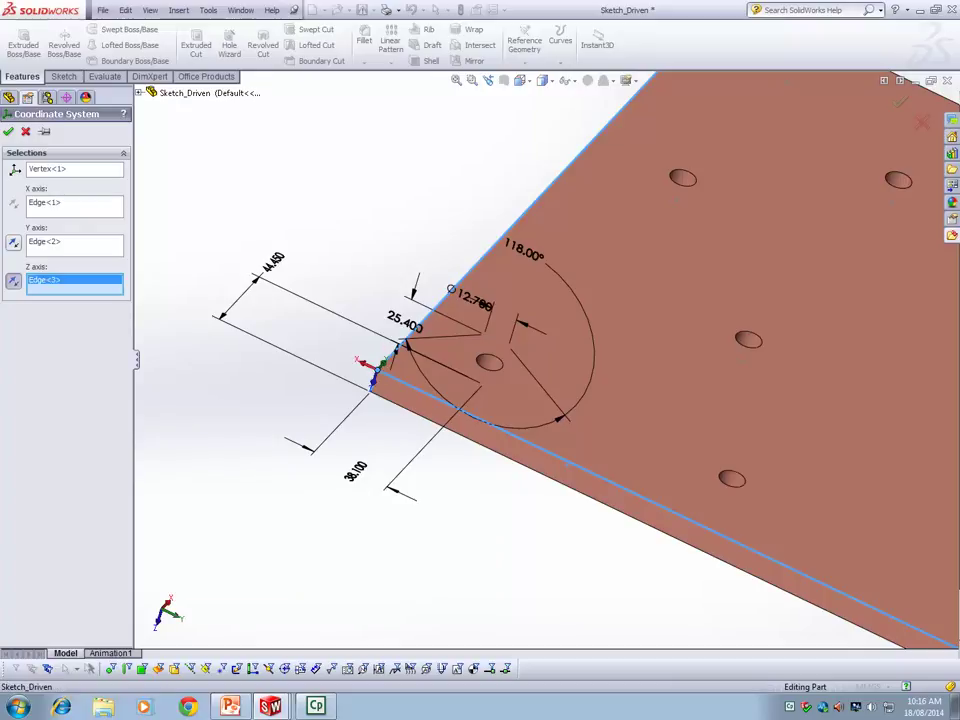
pyautogui.scroll(2, 206, 416)
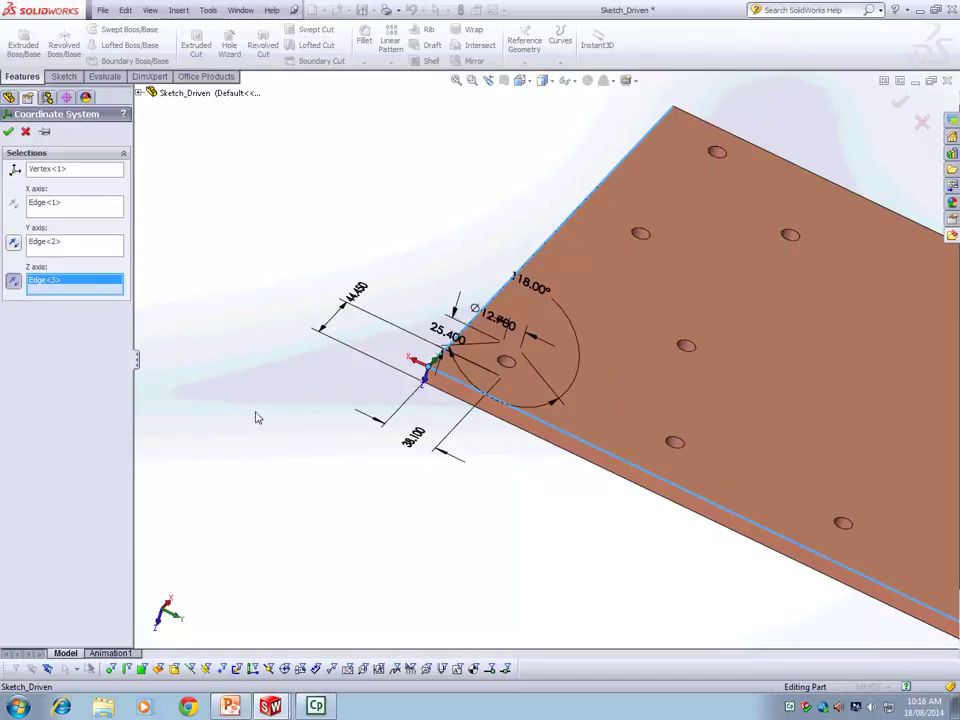
pyautogui.click(427, 374)
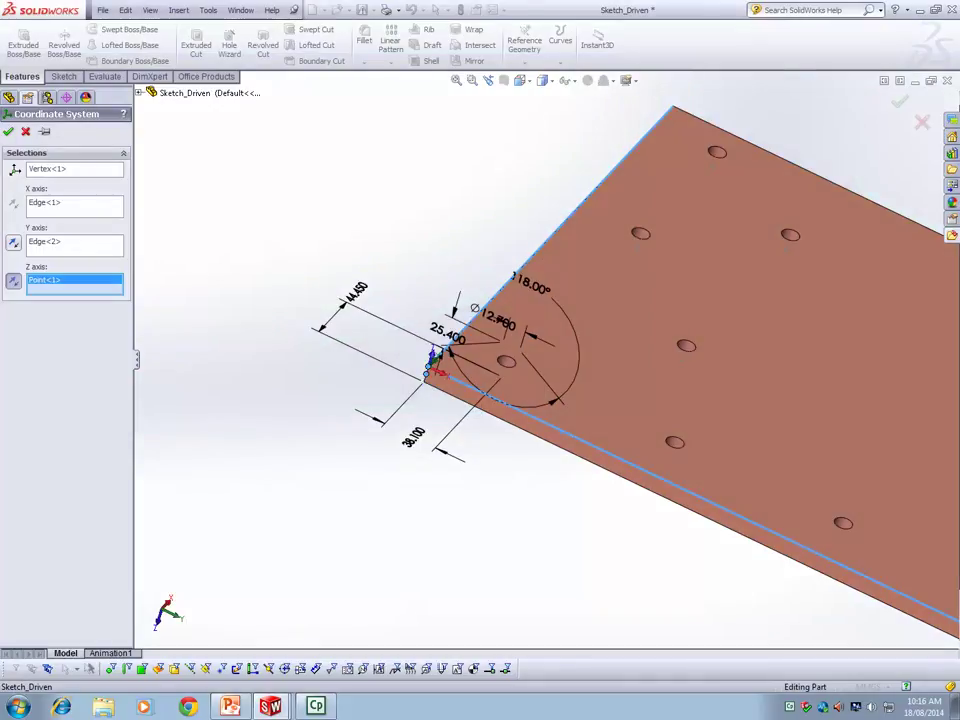
pyautogui.moveTo(300, 415); pyautogui.dragTo(250, 478, button='middle')
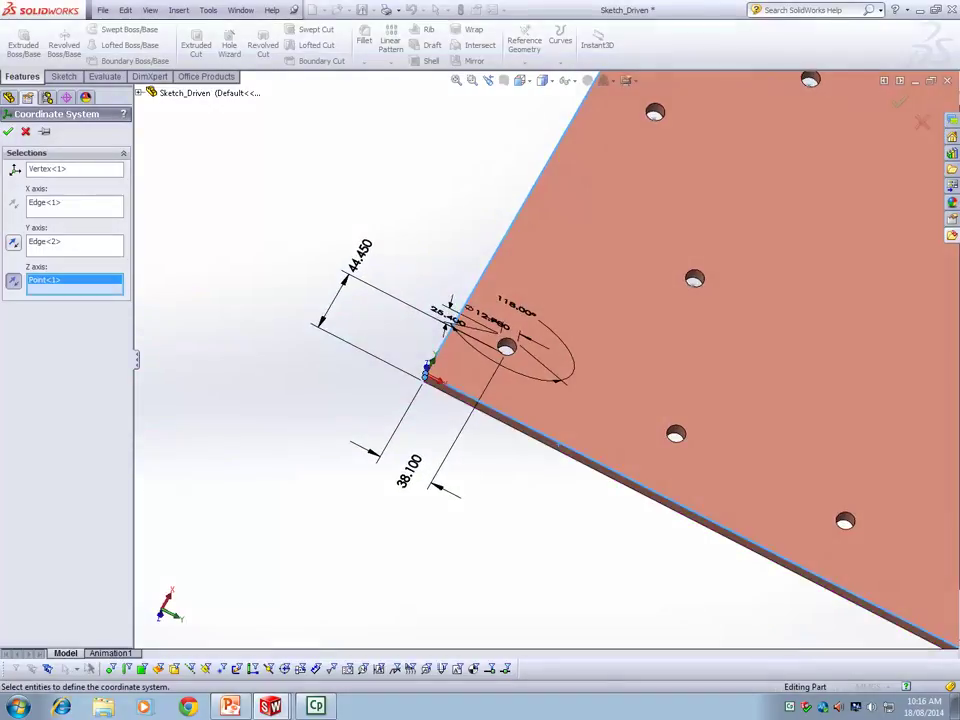
pyautogui.press('Return')
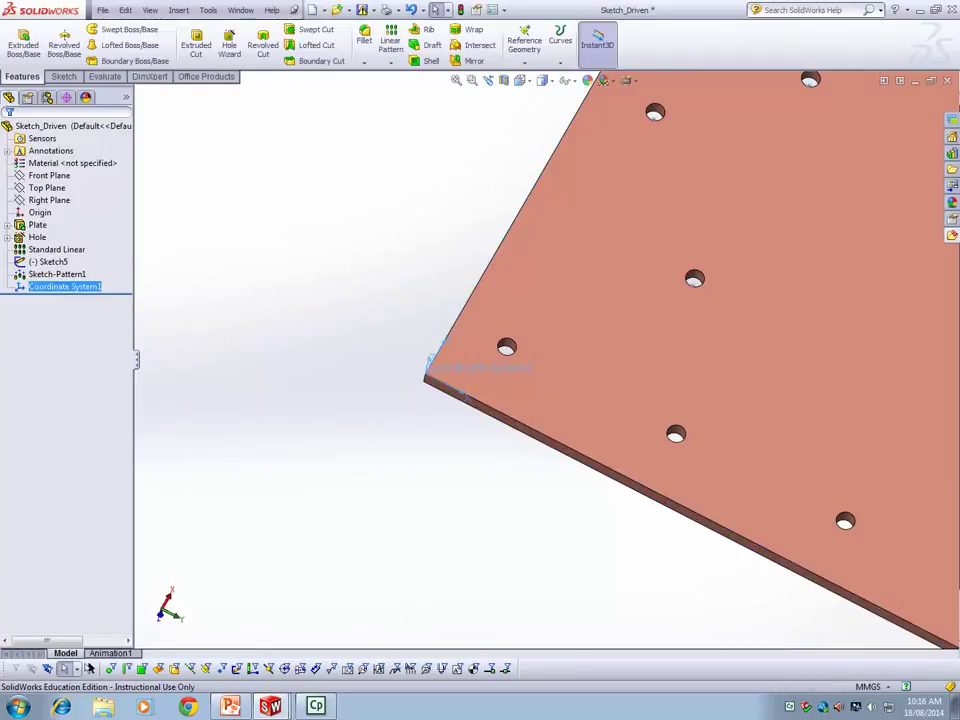
# Step: Start a Table Driven Pattern using Coordinate System1, with the Hole feature as the feature to copy
pyautogui.press('f')
pyautogui.click(390, 62)
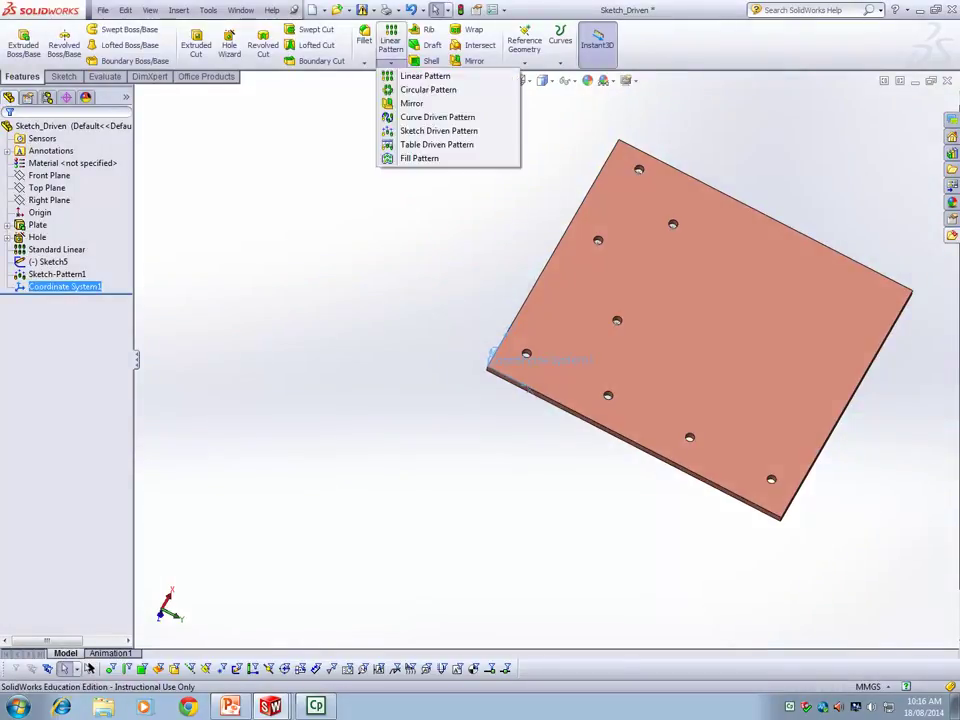
pyautogui.click(436, 144)
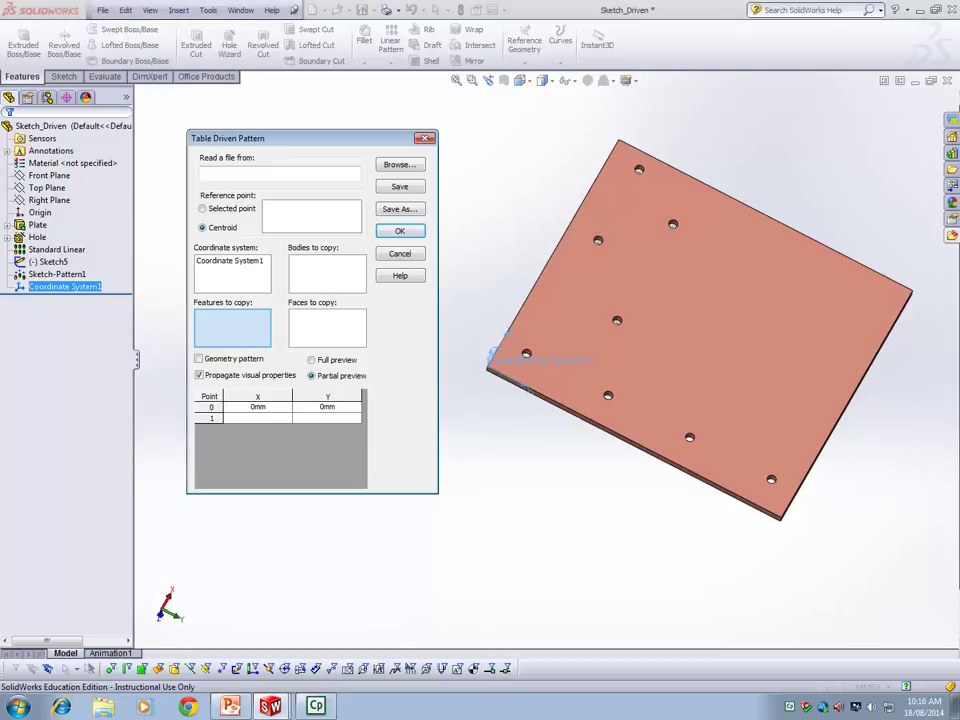
pyautogui.click(37, 237)
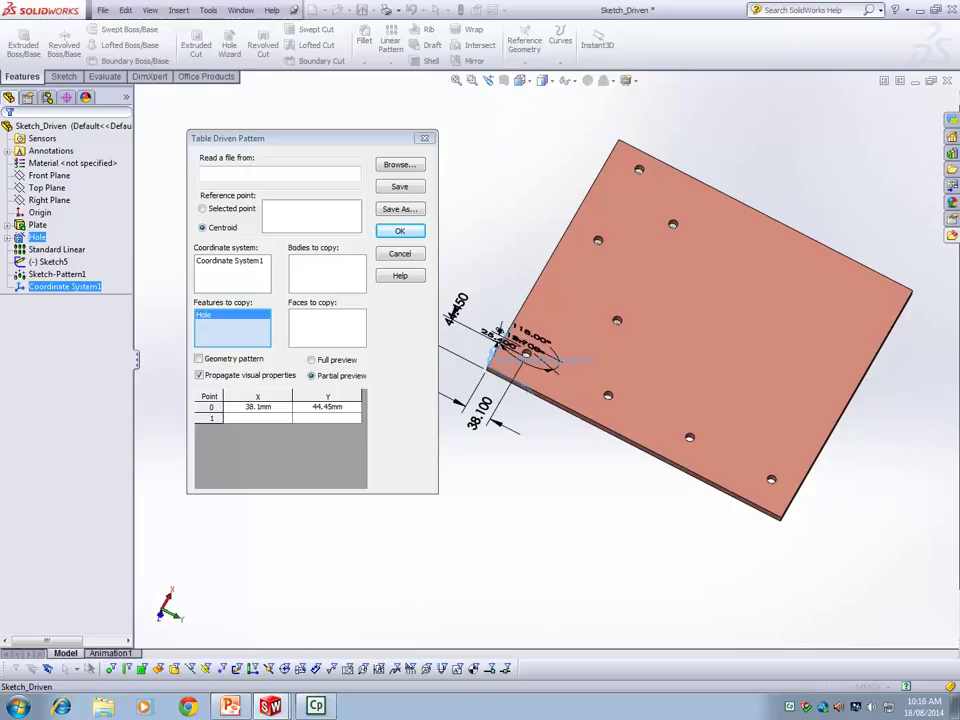
pyautogui.moveTo(540, 490); pyautogui.dragTo(522, 517, button='middle')
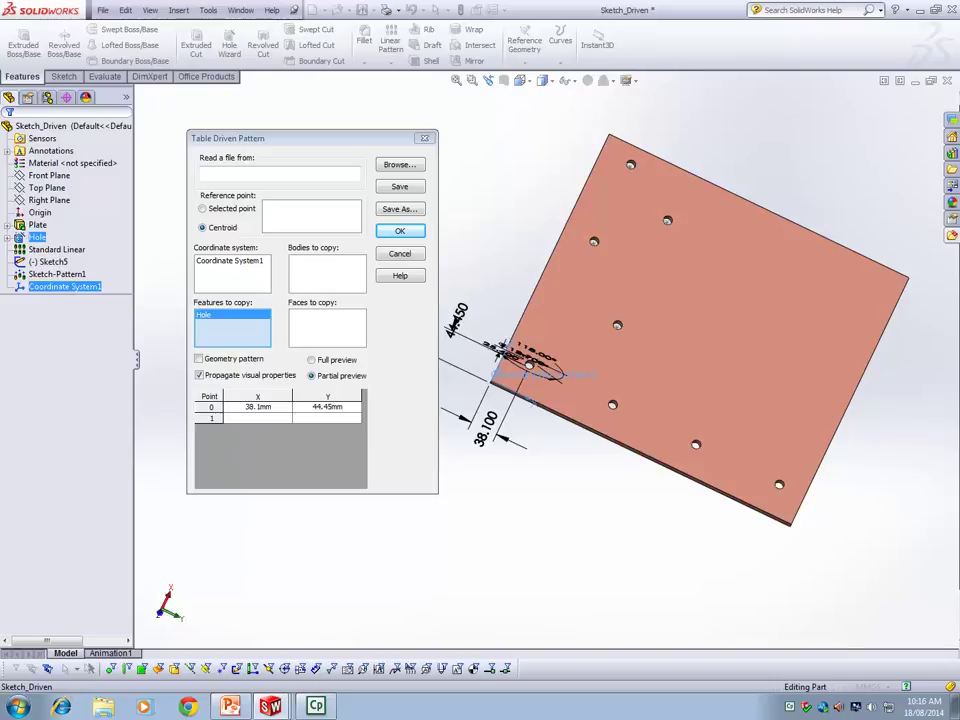
# Step: Set the X coordinate of point 1 in the pattern's point table to 10 mm
pyautogui.click(258, 418)
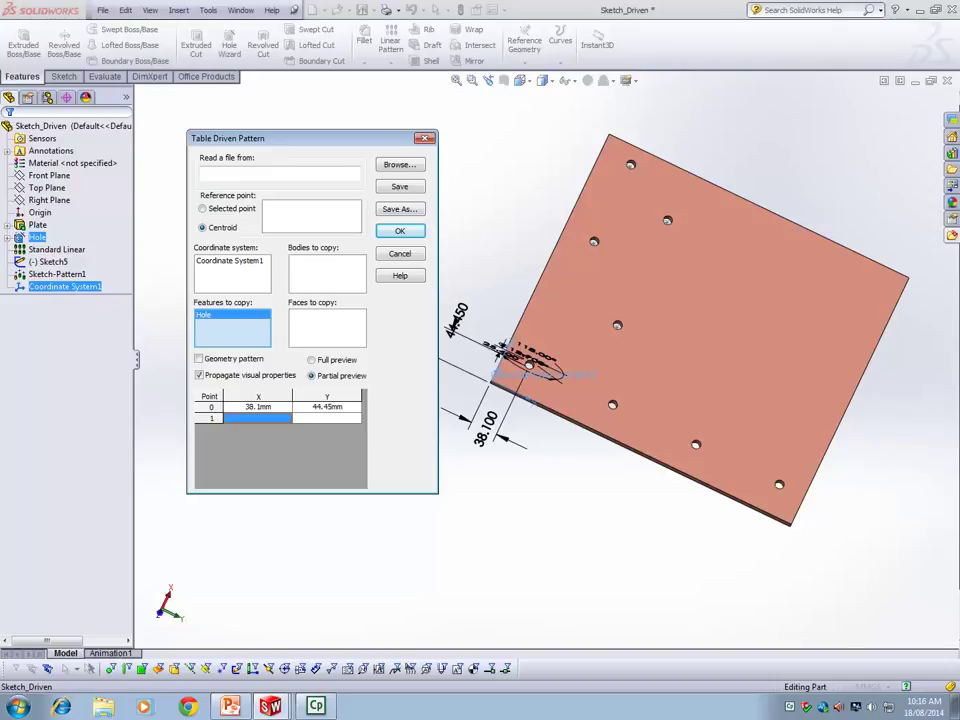
pyautogui.click(259, 418)
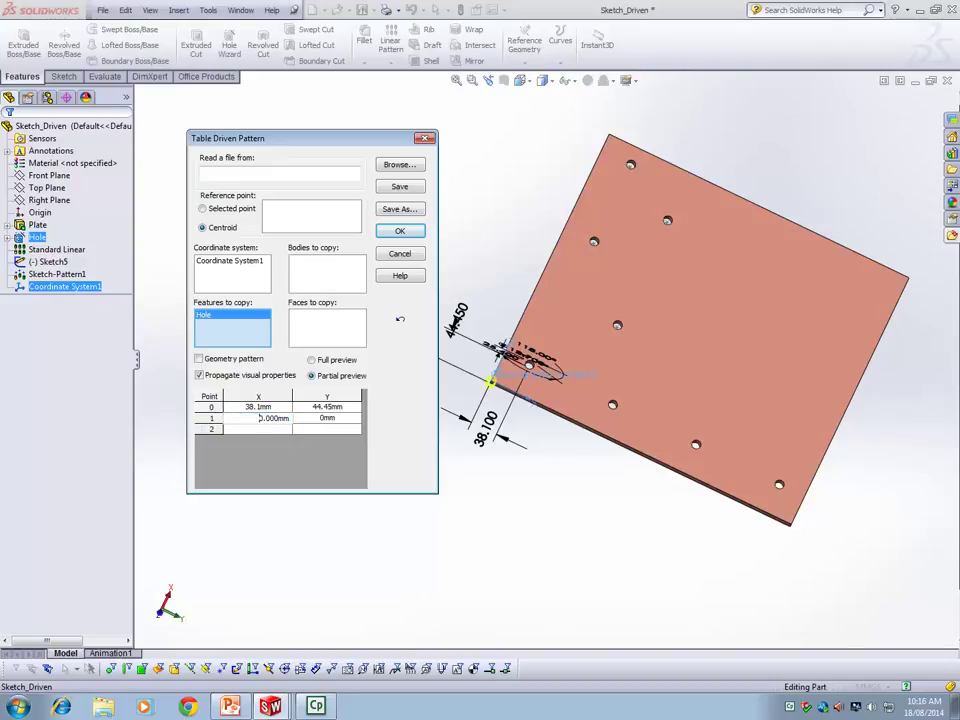
pyautogui.press('Delete')
pyautogui.press('Delete')
pyautogui.write('10.')
pyautogui.press('Return')
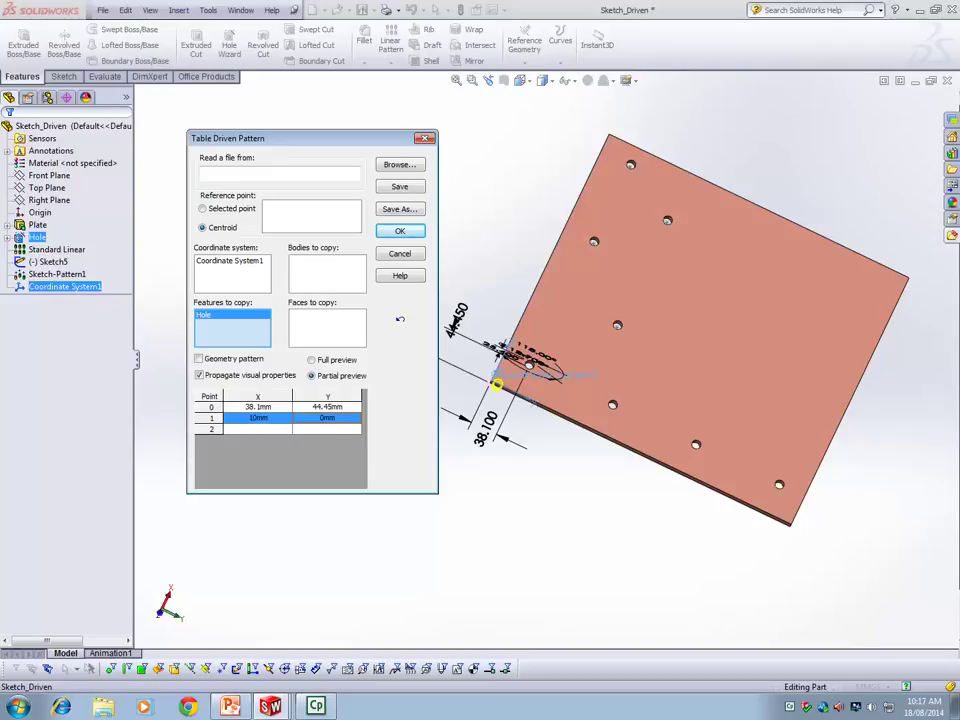
# Step: Set the Y coordinate of point 1 to 10 mm and create the table driven pattern
pyautogui.press('Tab')
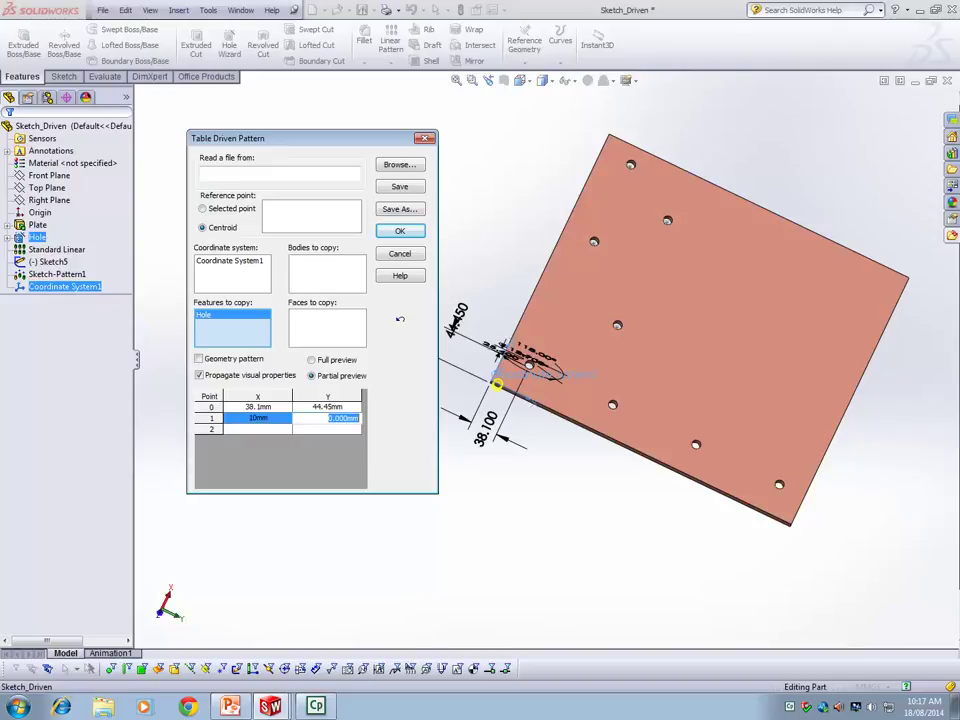
pyautogui.write('10')
pyautogui.press('Return')
pyautogui.scroll(5, 454, 433)
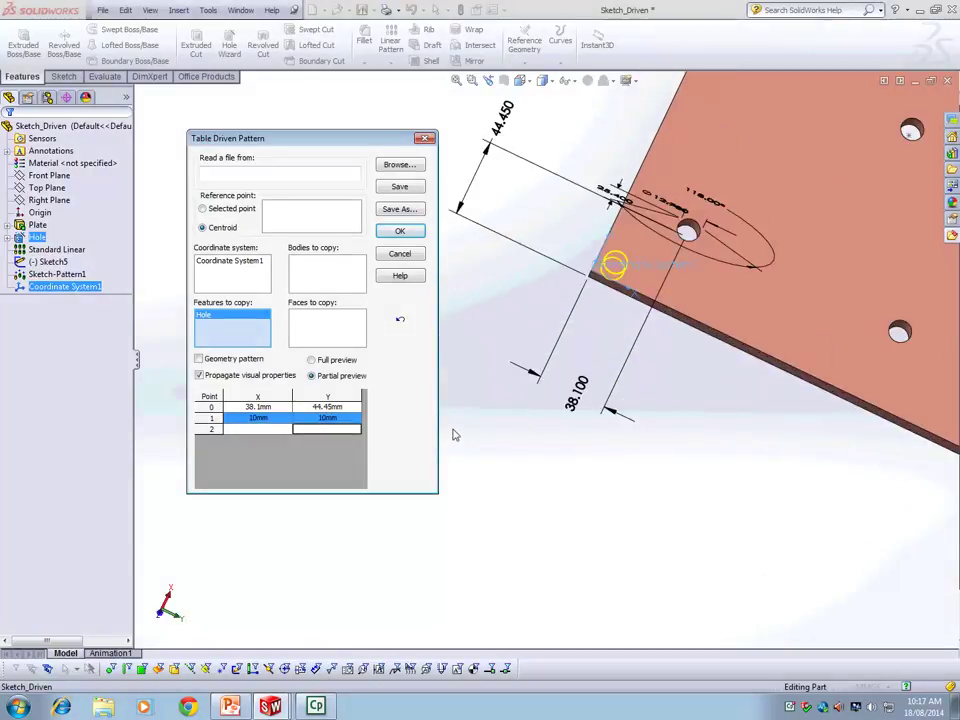
pyautogui.click(400, 231)
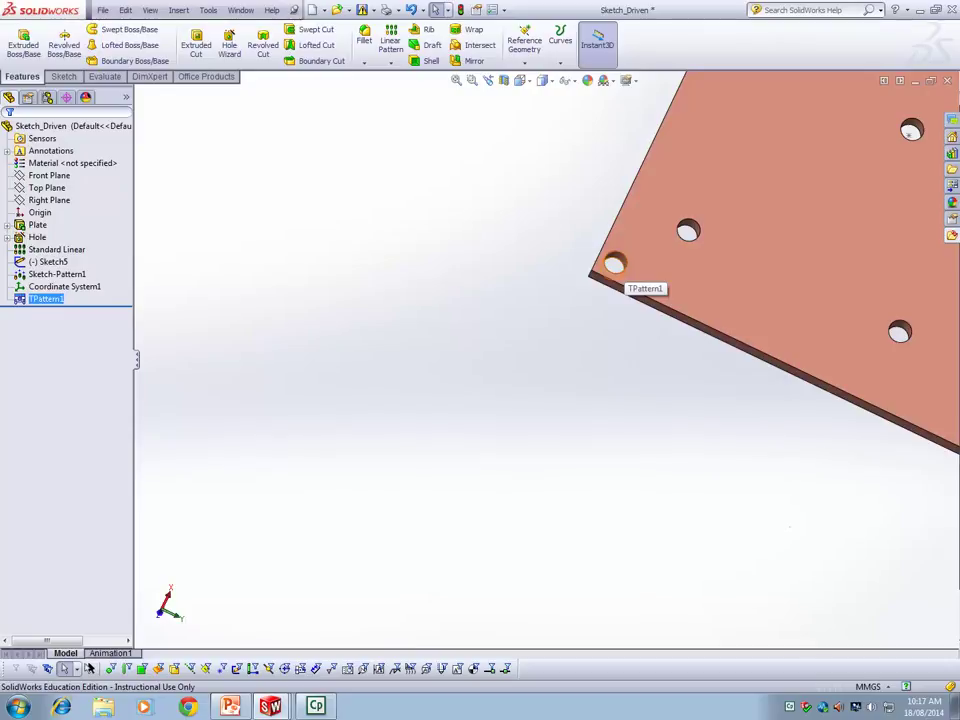
# Step: Reopen the table driven pattern's definition, review its coordinate system, copied feature and point table, and close it
pyautogui.rightClick(45, 298)
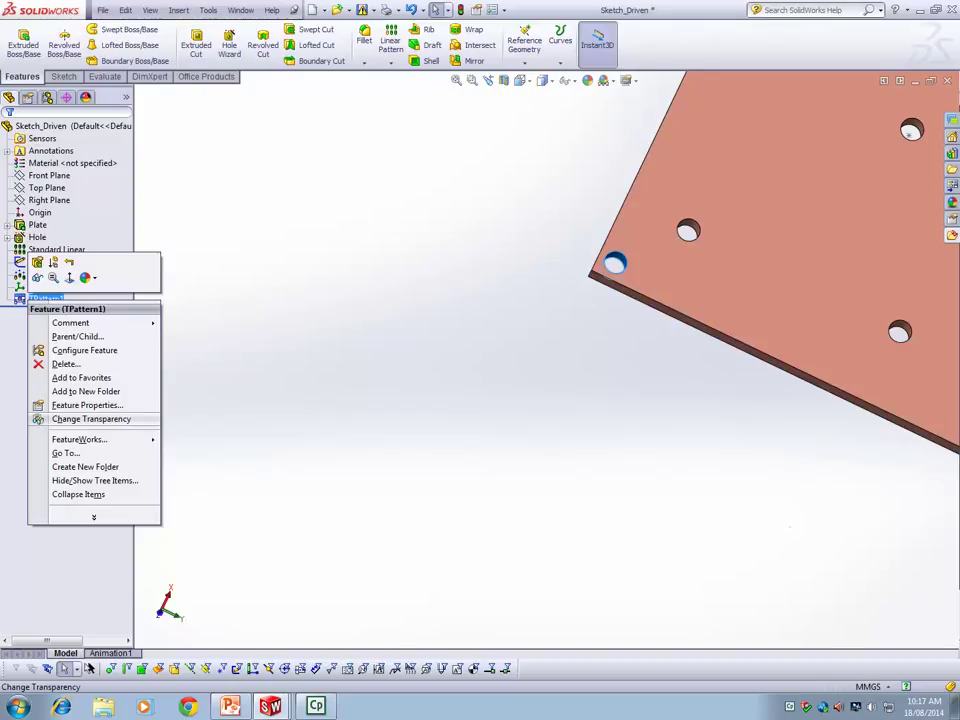
pyautogui.click(37, 262)
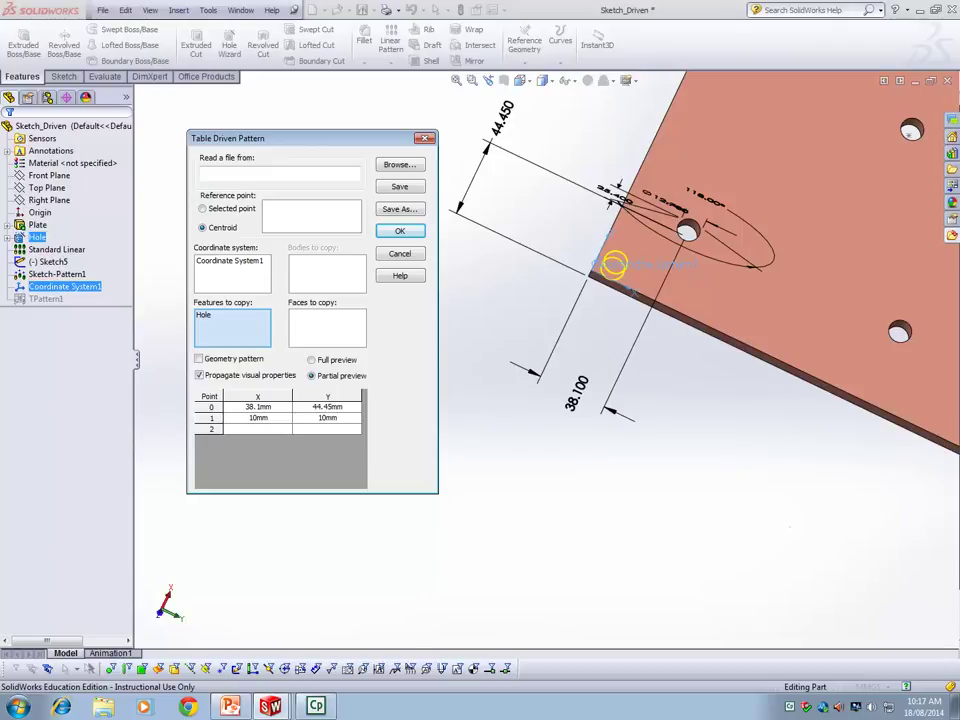
pyautogui.press('Return')
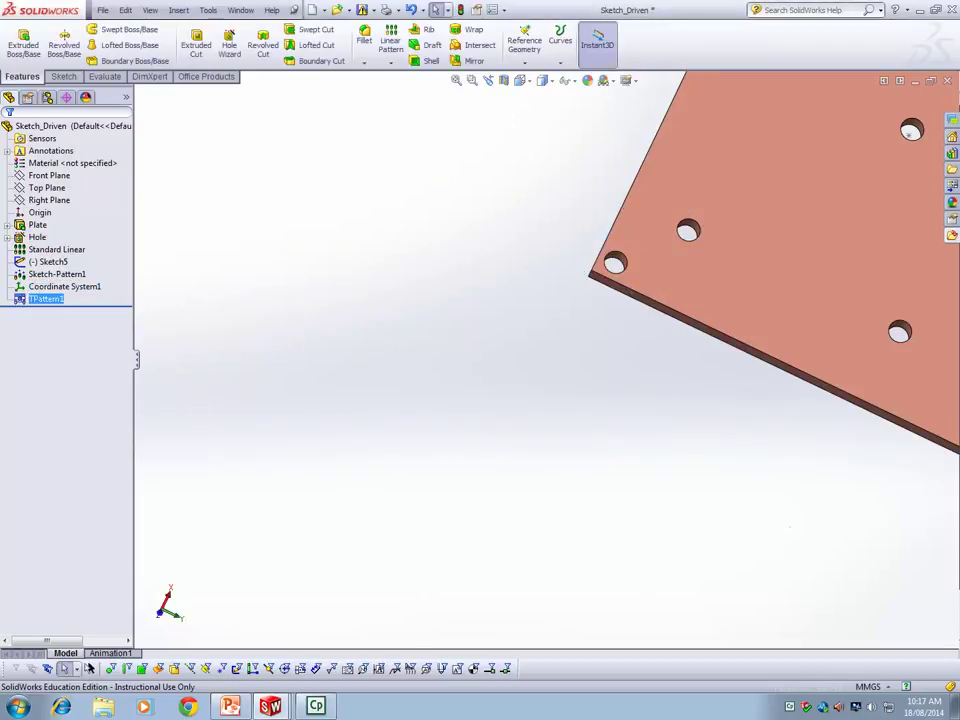
pyautogui.click(524, 47)
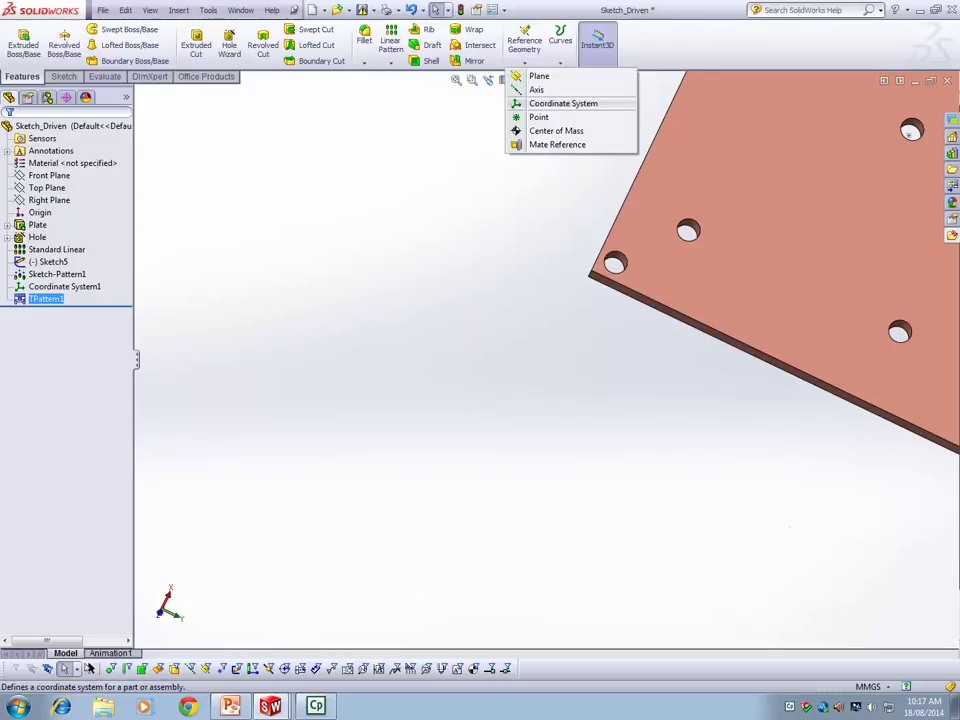
pyautogui.click(563, 103)
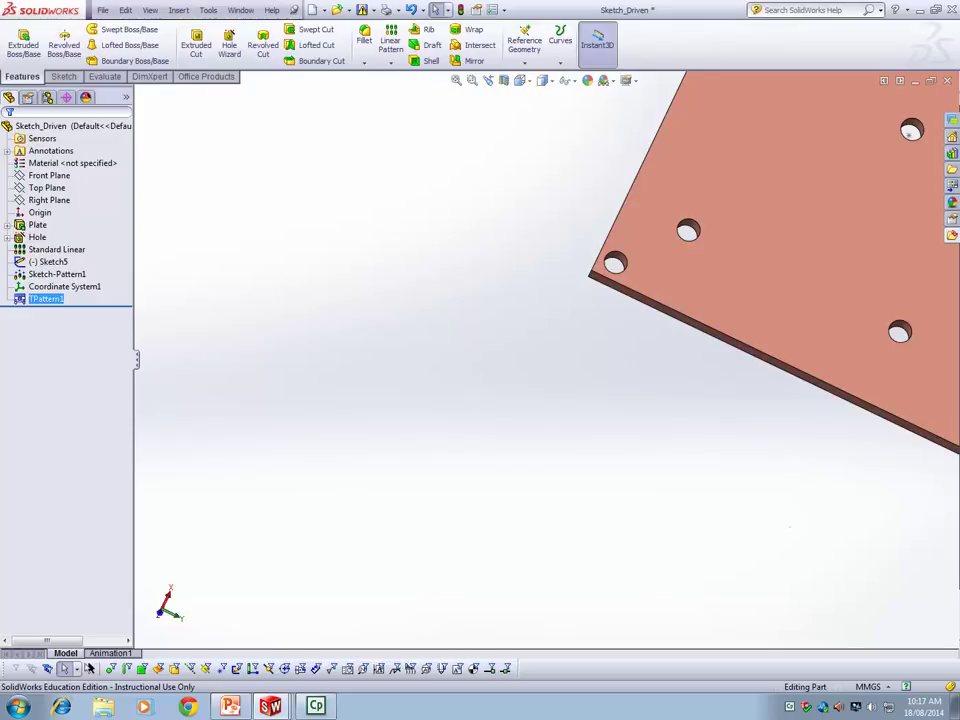
# Step: Start a Fill Pattern and clear the preselected table driven pattern from the features to pattern
pyautogui.click(391, 63)
pyautogui.click(425, 76)
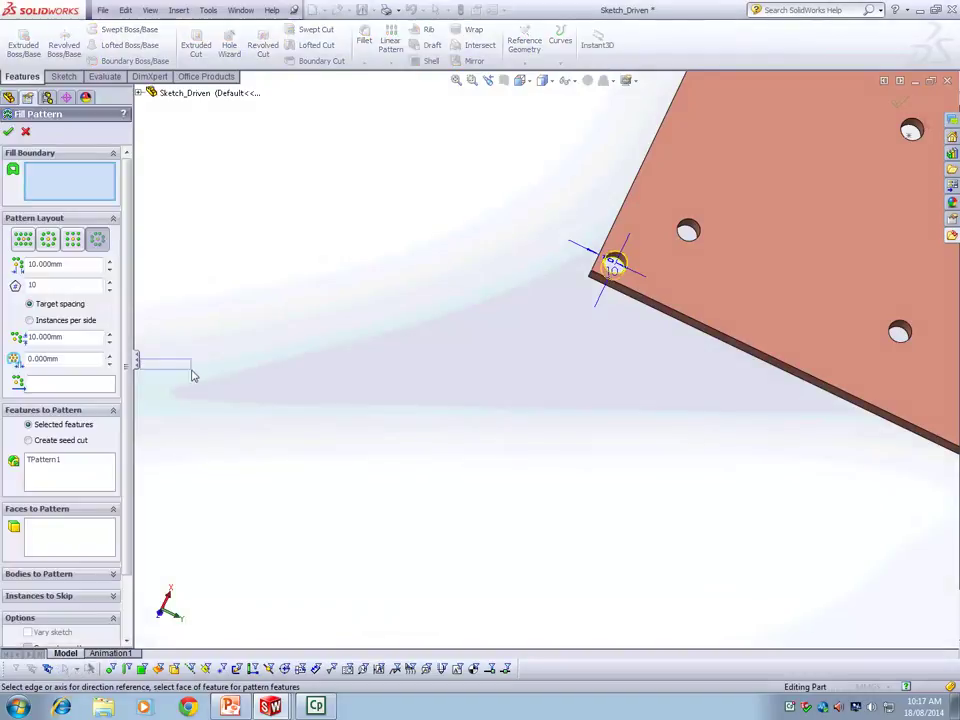
pyautogui.moveTo(134, 358); pyautogui.dragTo(216, 372)
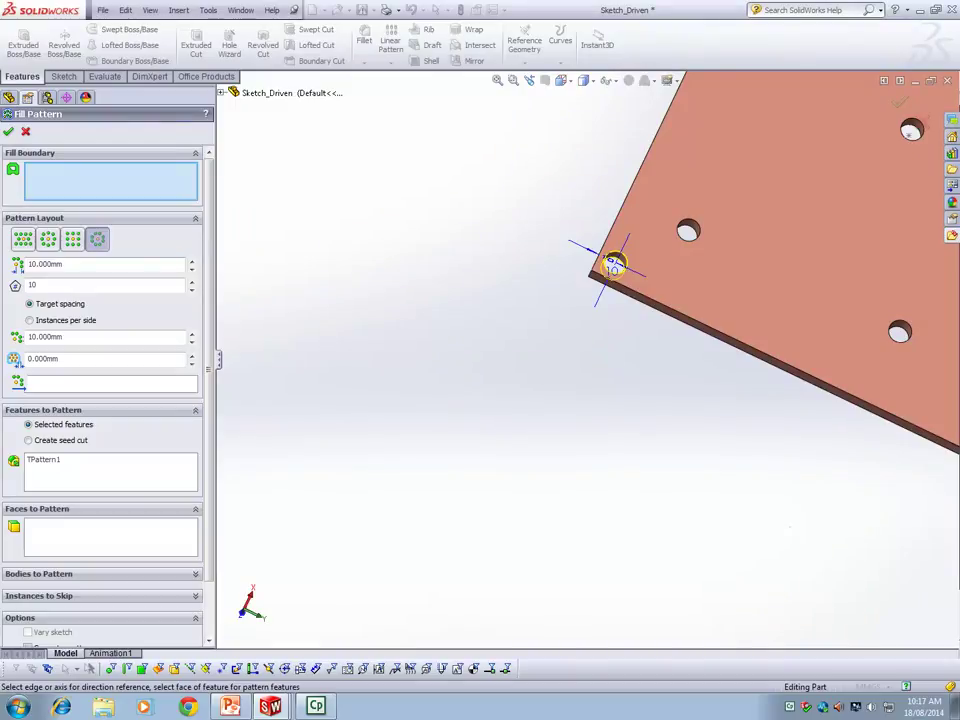
pyautogui.scroll(4, 757, 292)
pyautogui.scroll(-1, 765, 287)
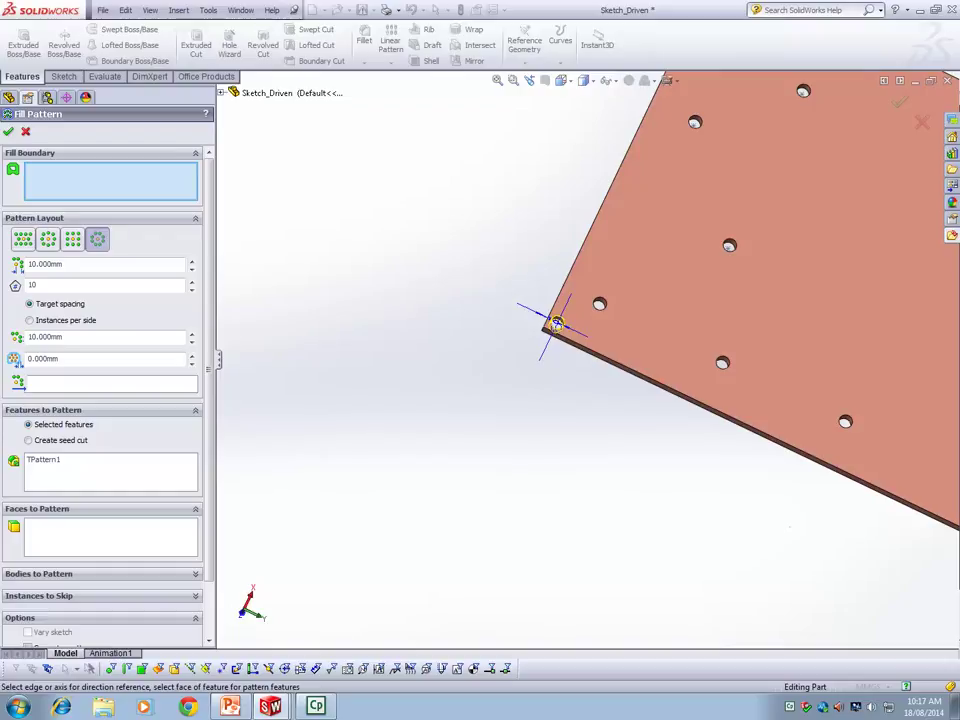
pyautogui.rightClick(55, 459)
pyautogui.click(107, 469)
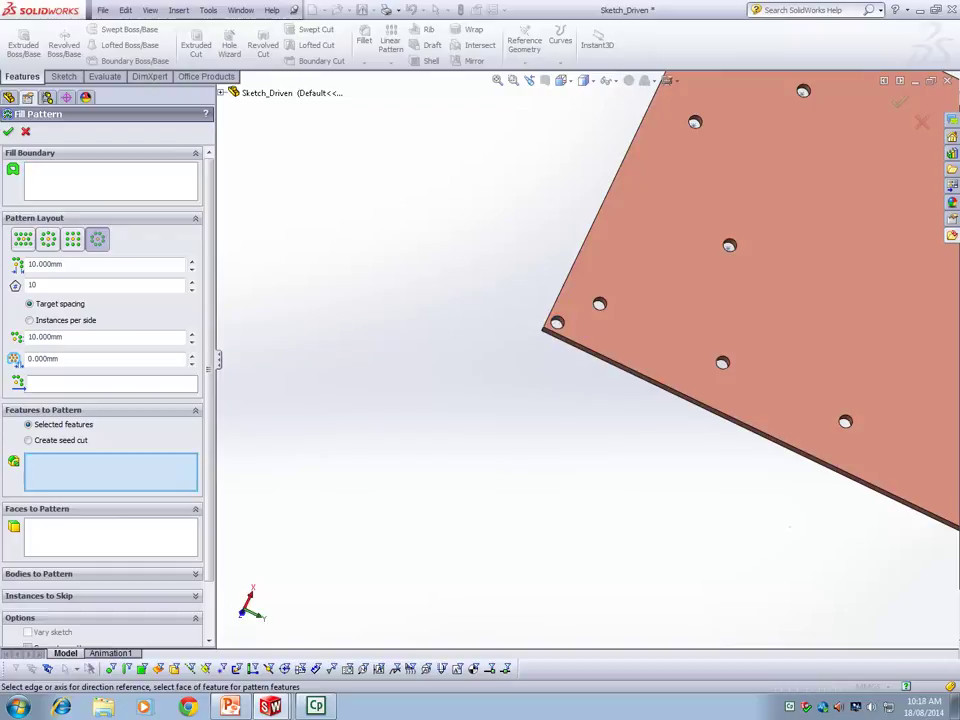
# Step: Select the original Hole near the plate's corner as the feature to pattern and choose the circular pattern layout
pyautogui.click(221, 93)
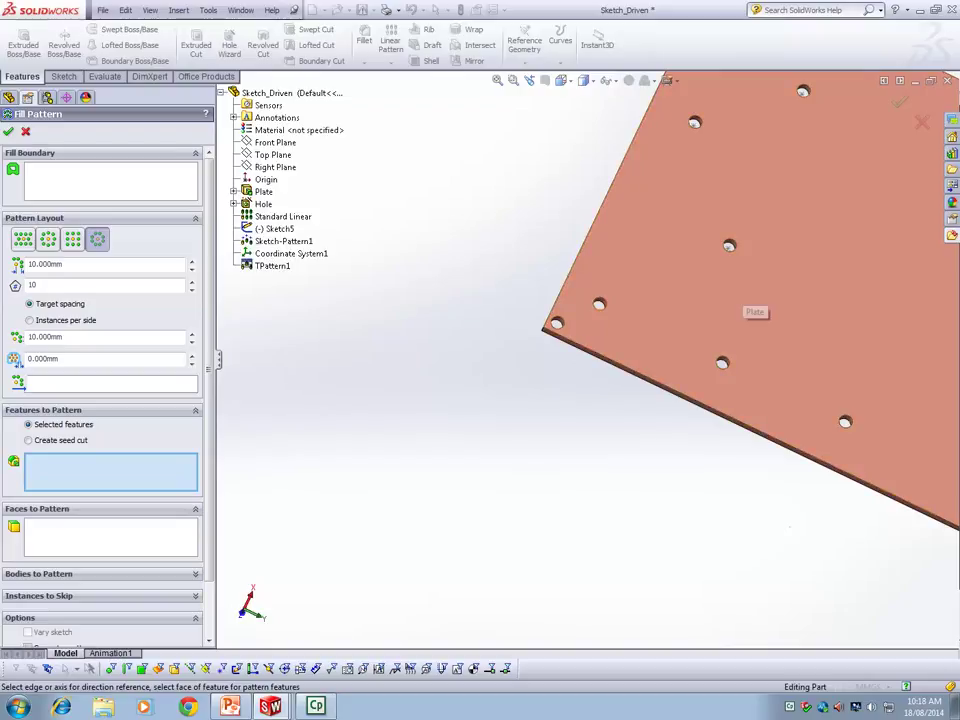
pyautogui.moveTo(746, 289); pyautogui.dragTo(690, 287, button='middle')
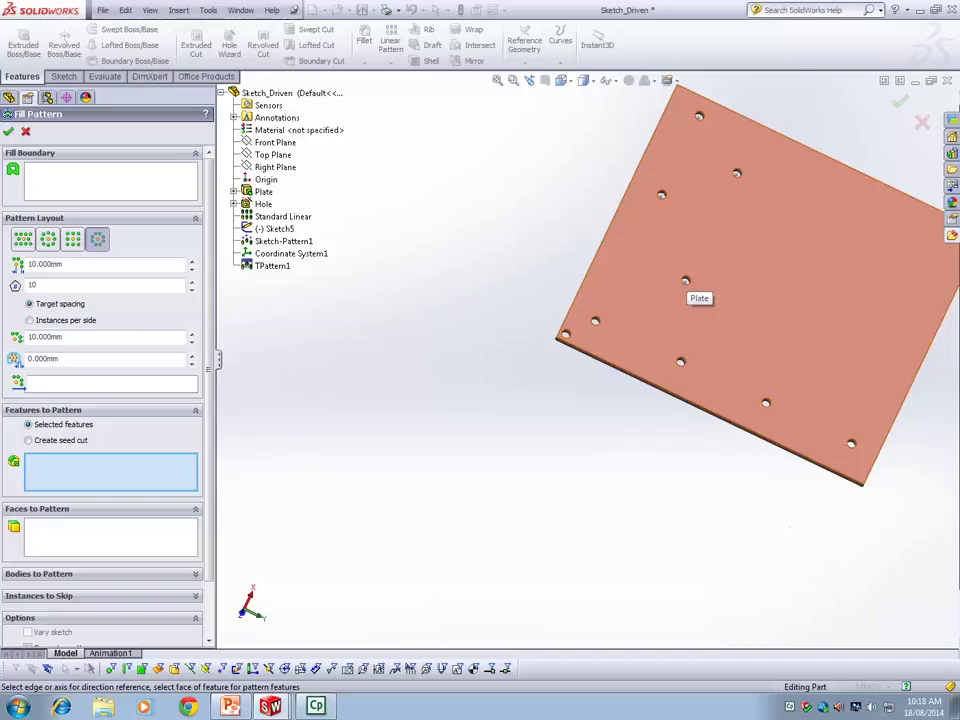
pyautogui.click(595, 321)
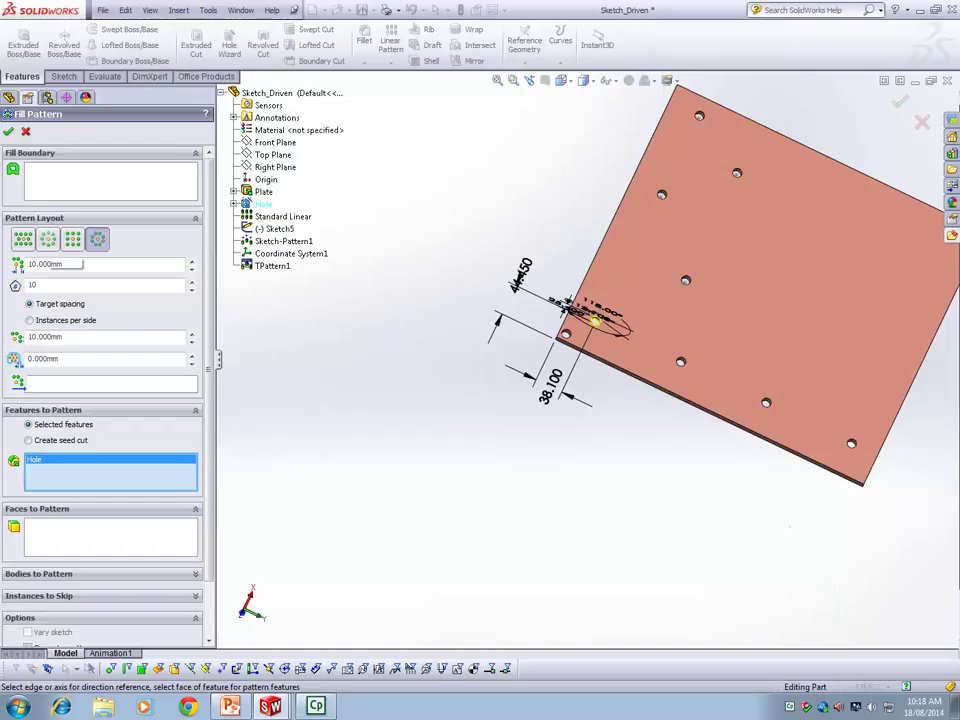
pyautogui.click(48, 238)
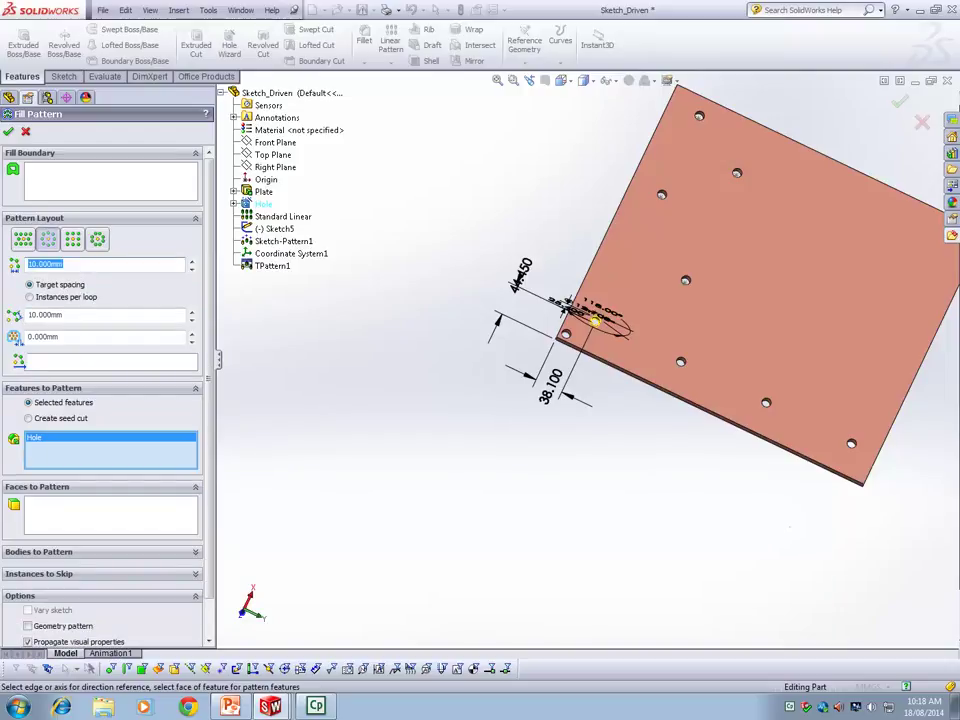
# Step: Set the plate's large face as the fill boundary of the Fill Pattern
pyautogui.scroll(-2, 212, 416)
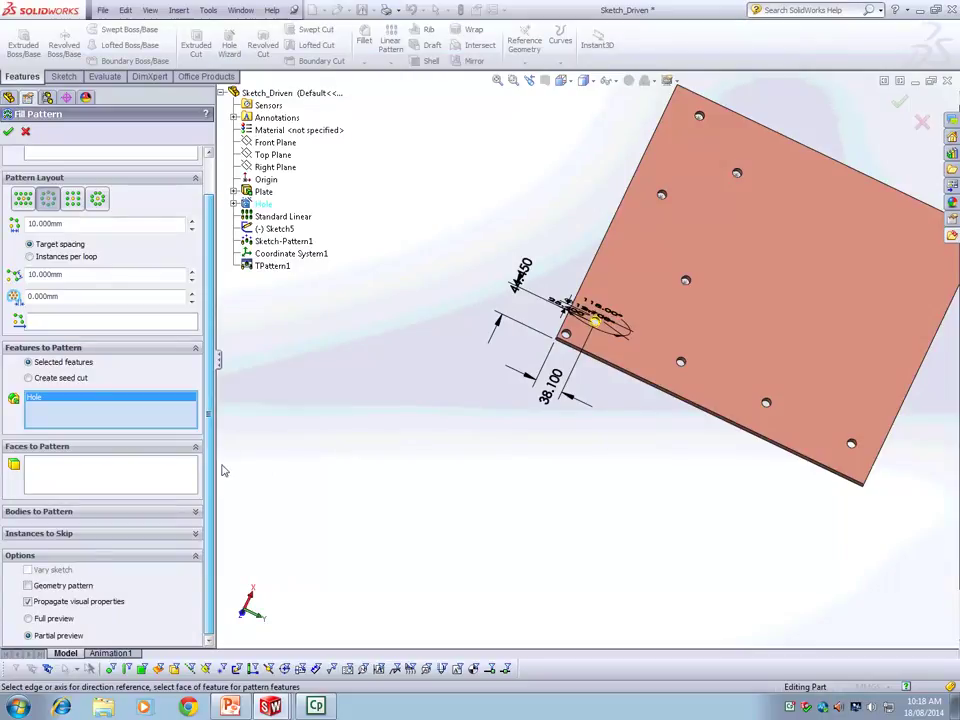
pyautogui.scroll(2, 209, 386)
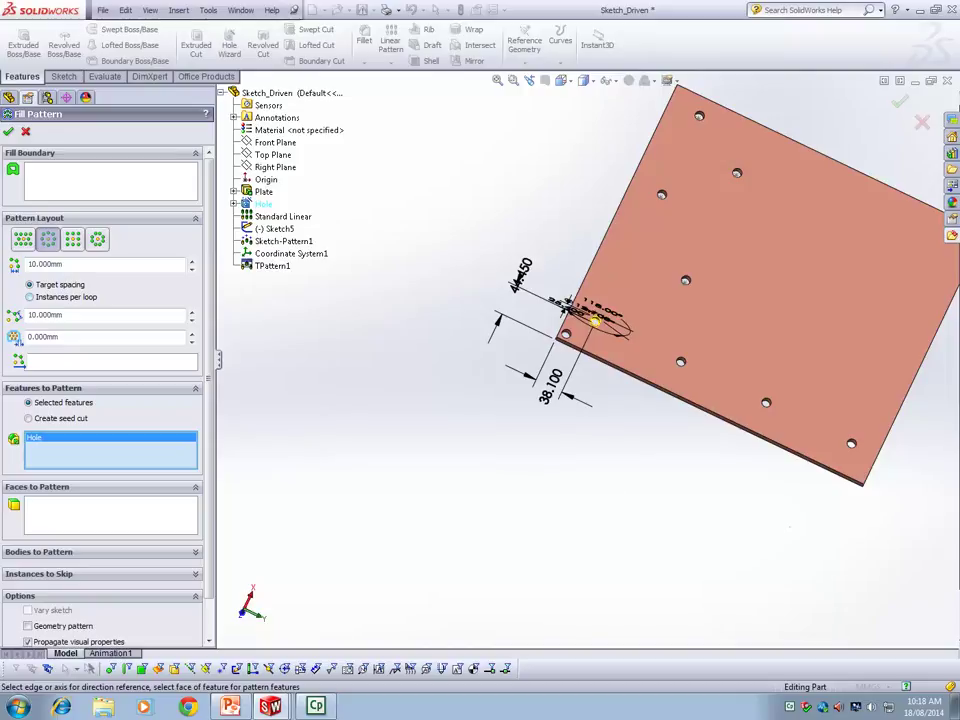
pyautogui.click(110, 182)
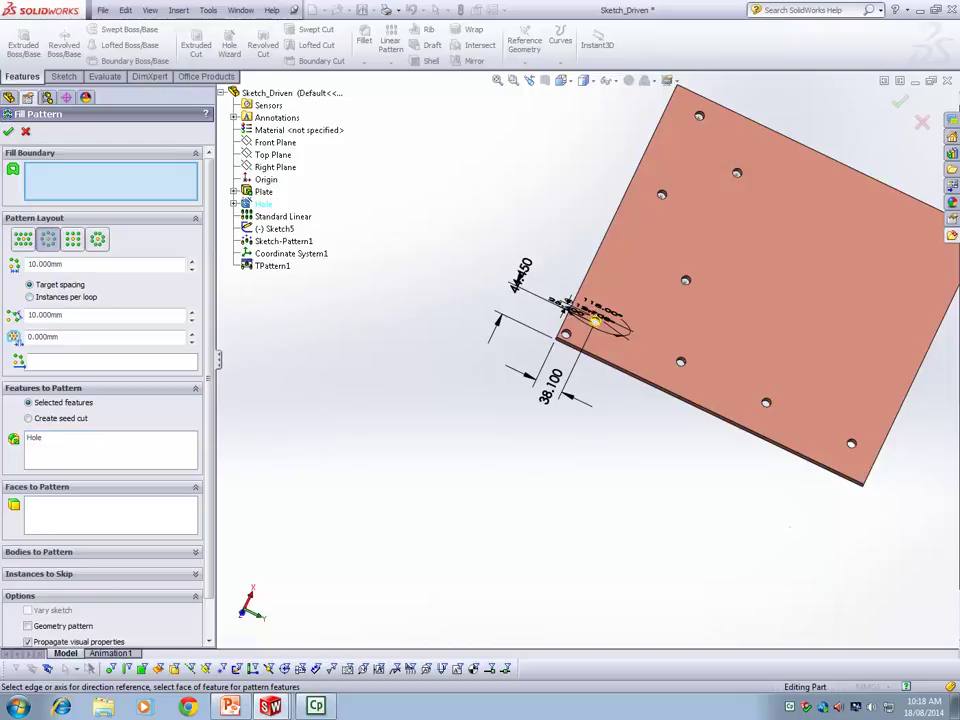
pyautogui.click(770, 300)
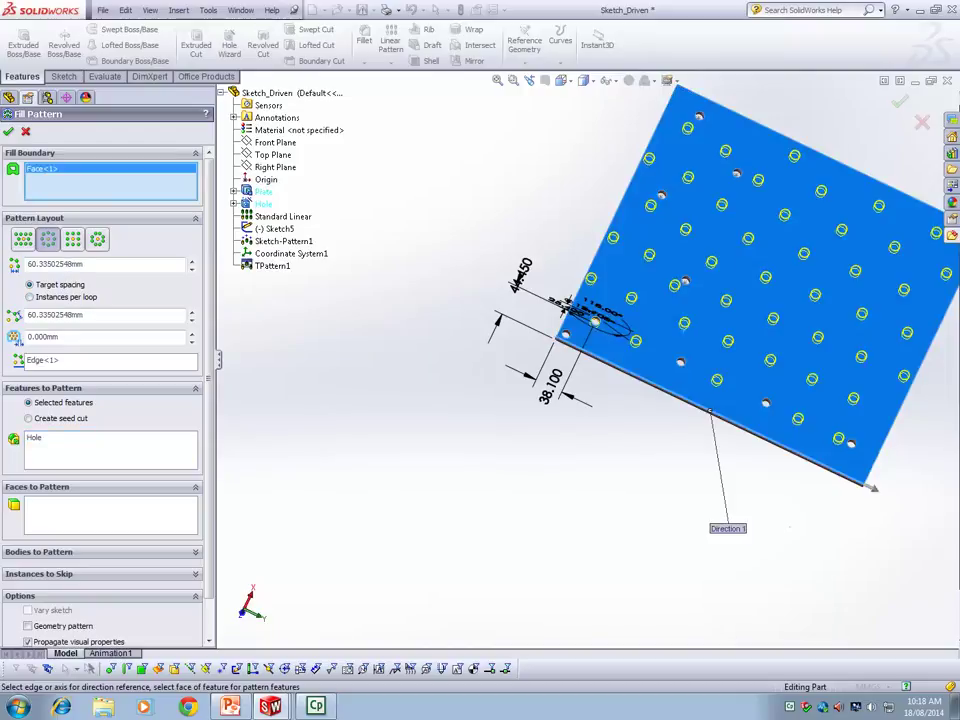
pyautogui.scroll(3, 595, 400)
pyautogui.scroll(-3, 708, 320)
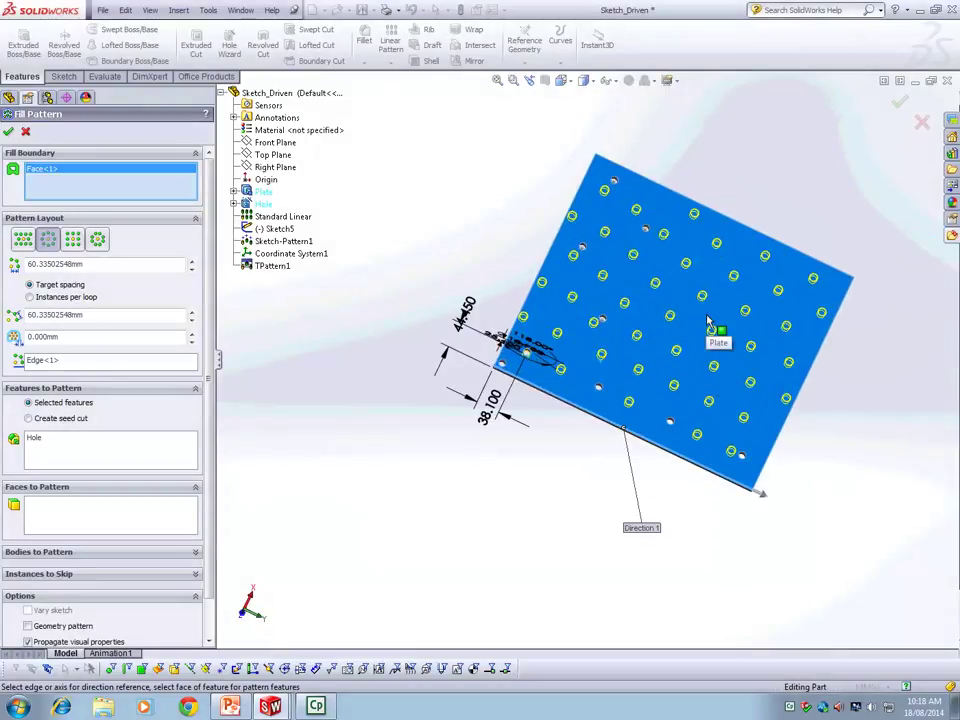
# Step: Skip instance (2, 5) at the plate's edge in the Fill Pattern and leave the command without creating the pattern
pyautogui.moveTo(535, 490); pyautogui.dragTo(540, 506, button='middle')
pyautogui.scroll(-3, 603, 402)
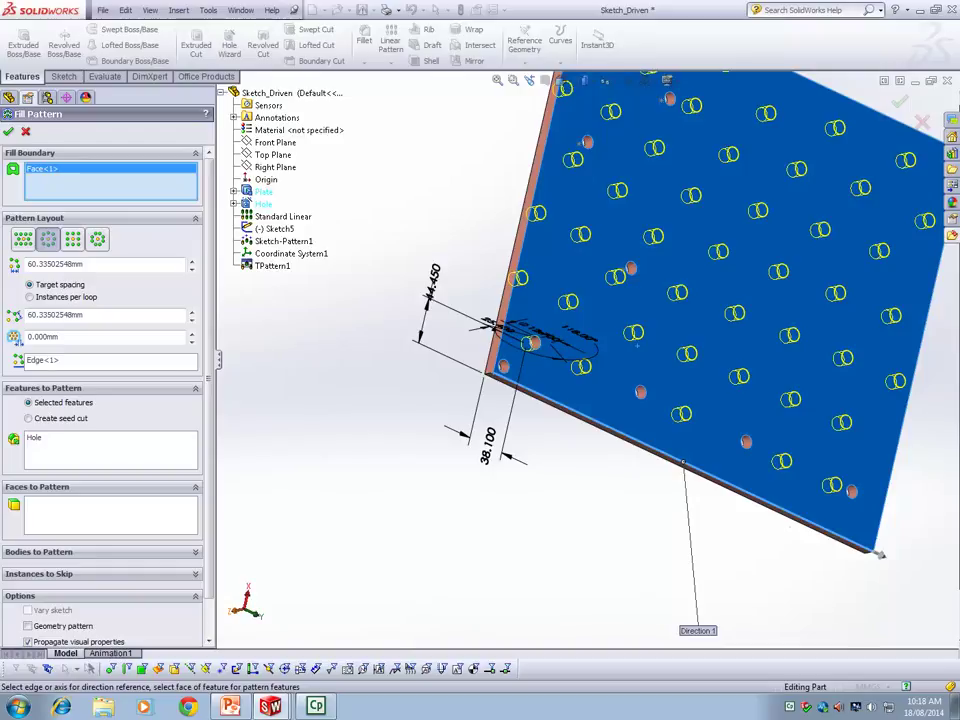
pyautogui.click(195, 574)
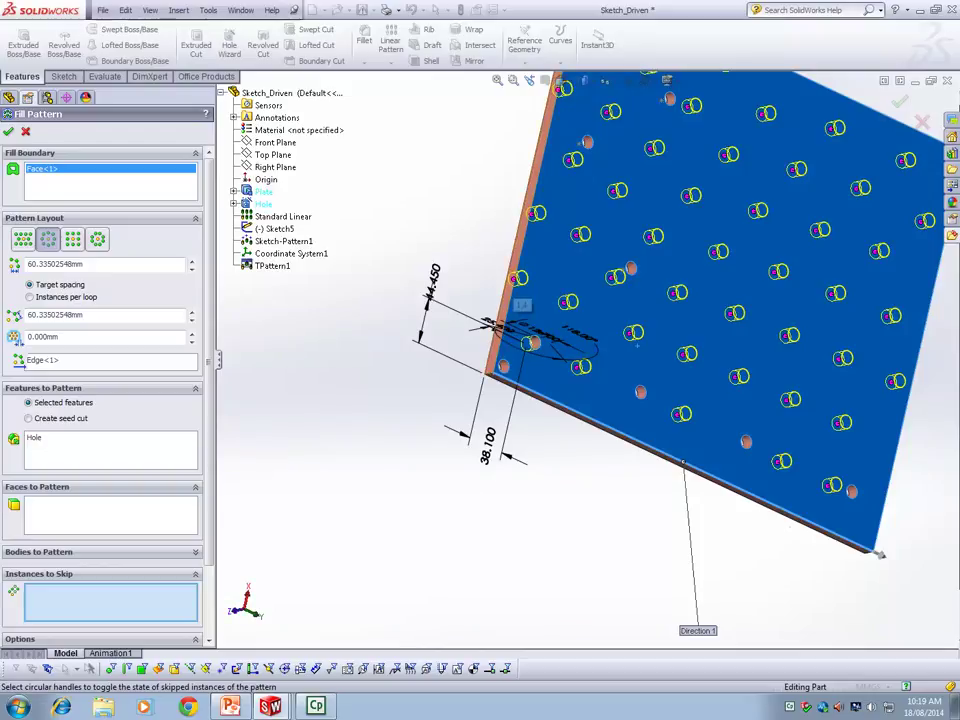
pyautogui.click(518, 277)
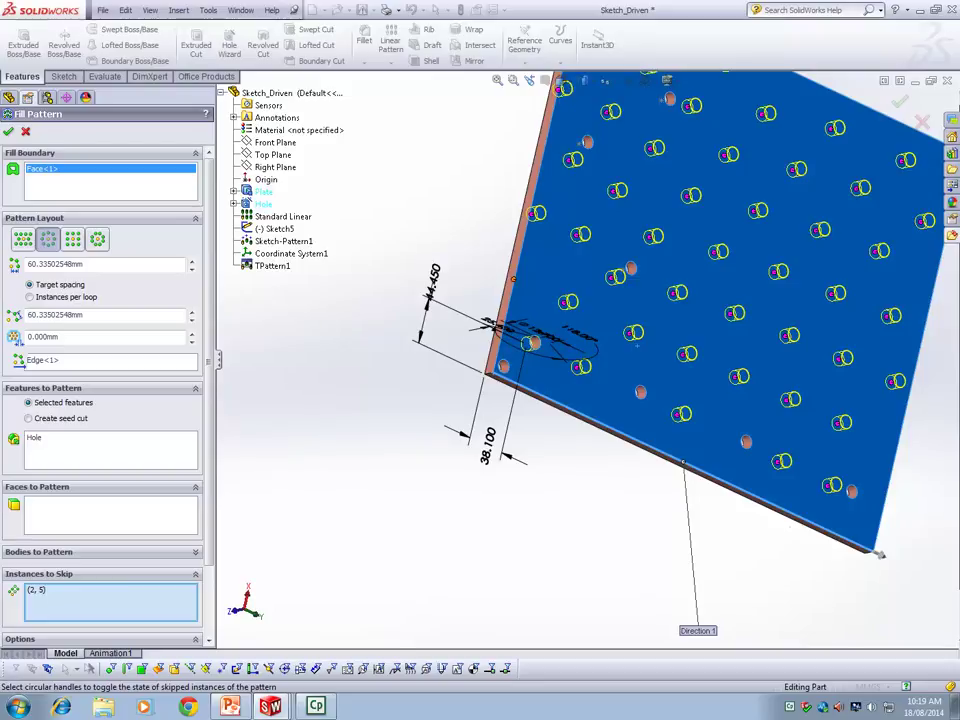
pyautogui.press('Escape')
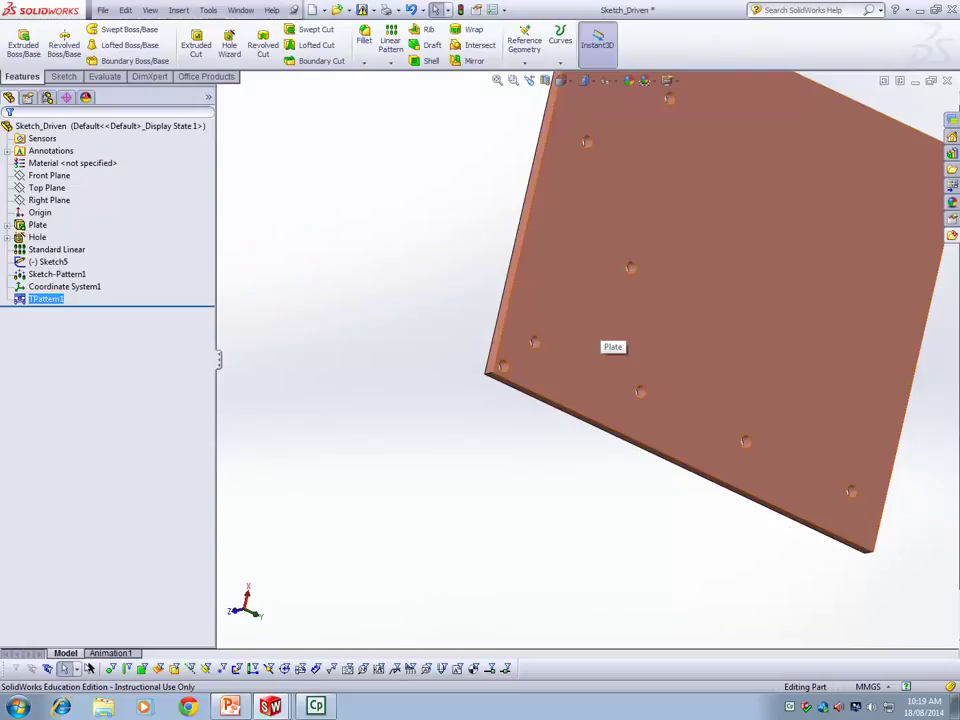
pyautogui.scroll(3, 602, 320)
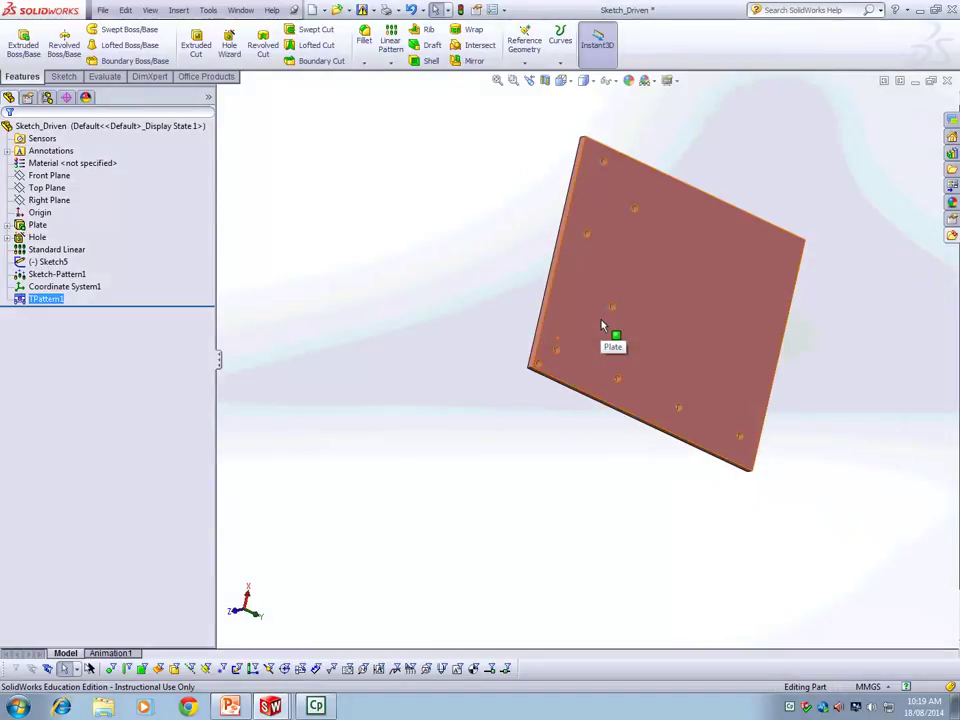
pyautogui.scroll(-2, 605, 321)
pyautogui.scroll(-1, 652, 313)
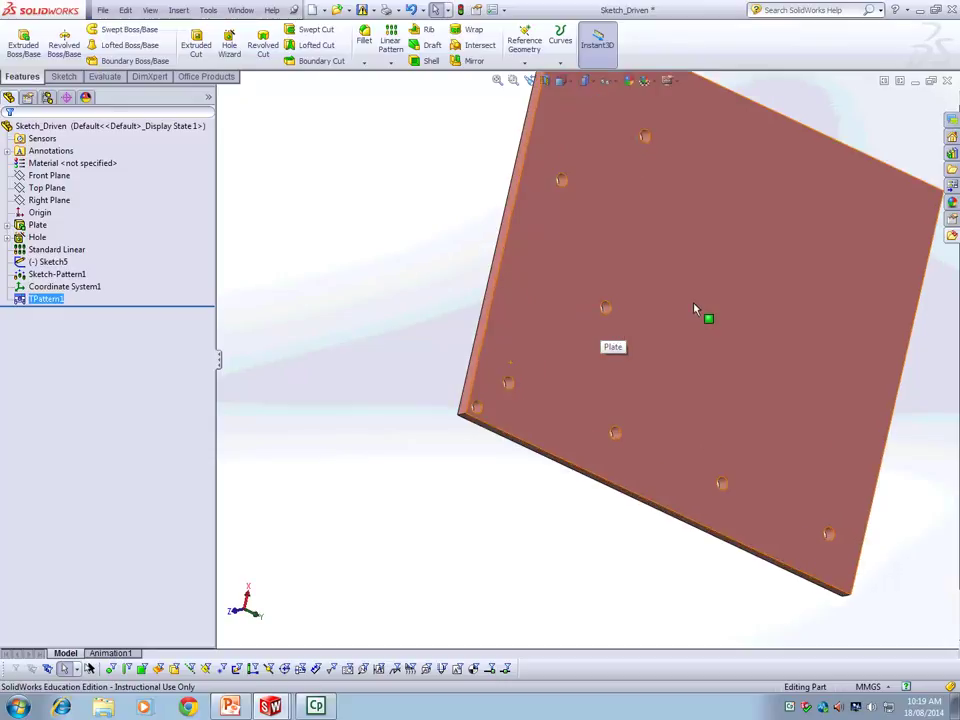
pyautogui.scroll(1, 695, 310)
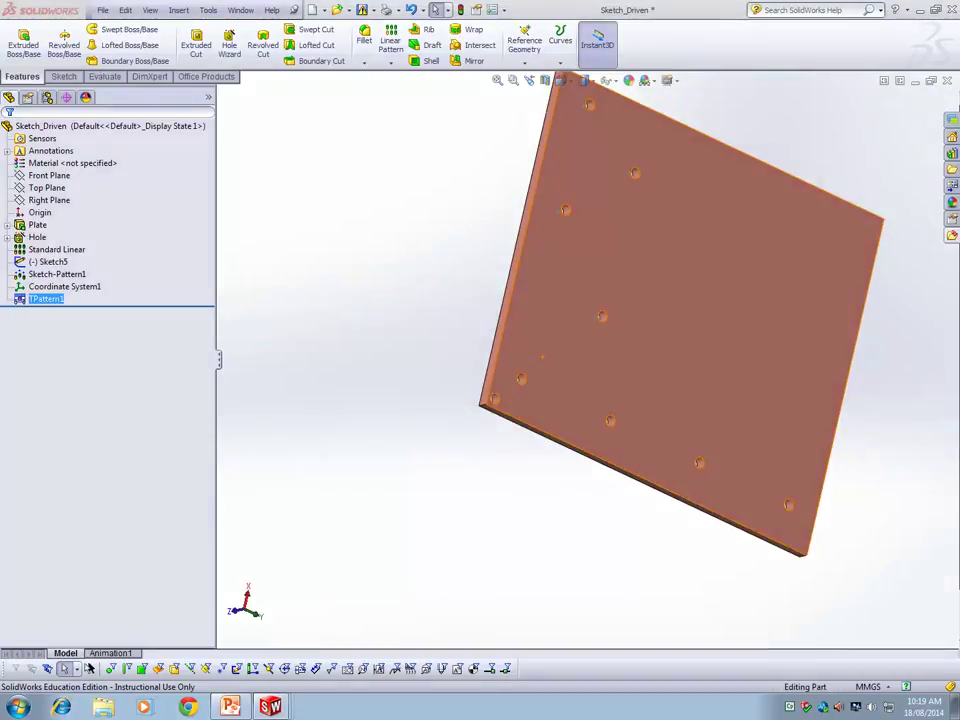